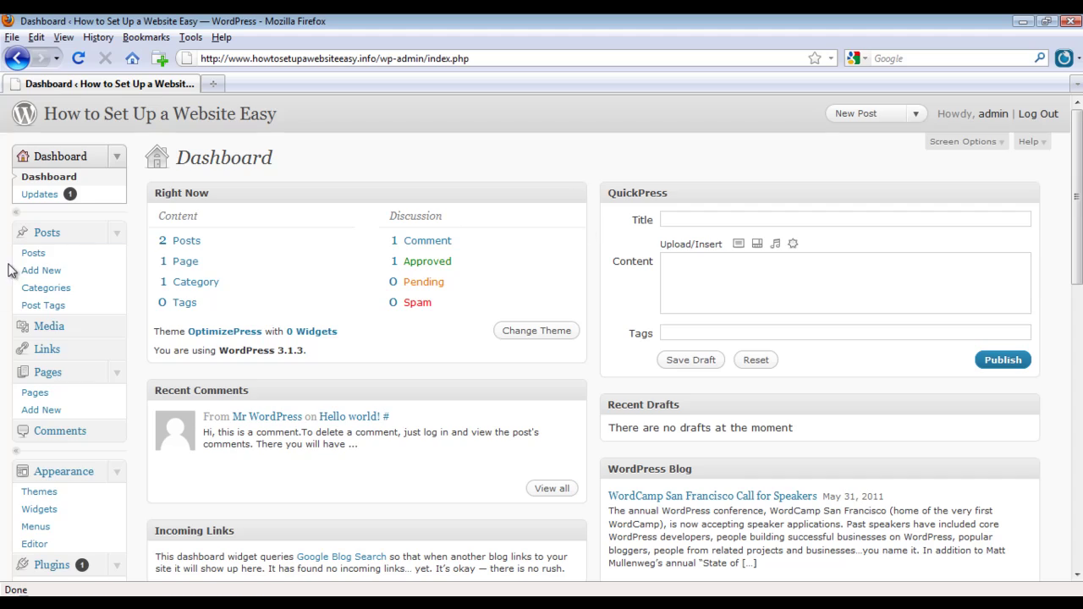
- Open the OptimizePress general settings
{"action": "scroll", "coordinate": [4, 309], "scroll_direction": "down", "scroll_amount": 2}
{"action": "scroll", "coordinate": [3, 313], "scroll_direction": "down", "scroll_amount": 5}
{"action": "scroll", "coordinate": [3, 334], "scroll_direction": "down", "scroll_amount": 5}
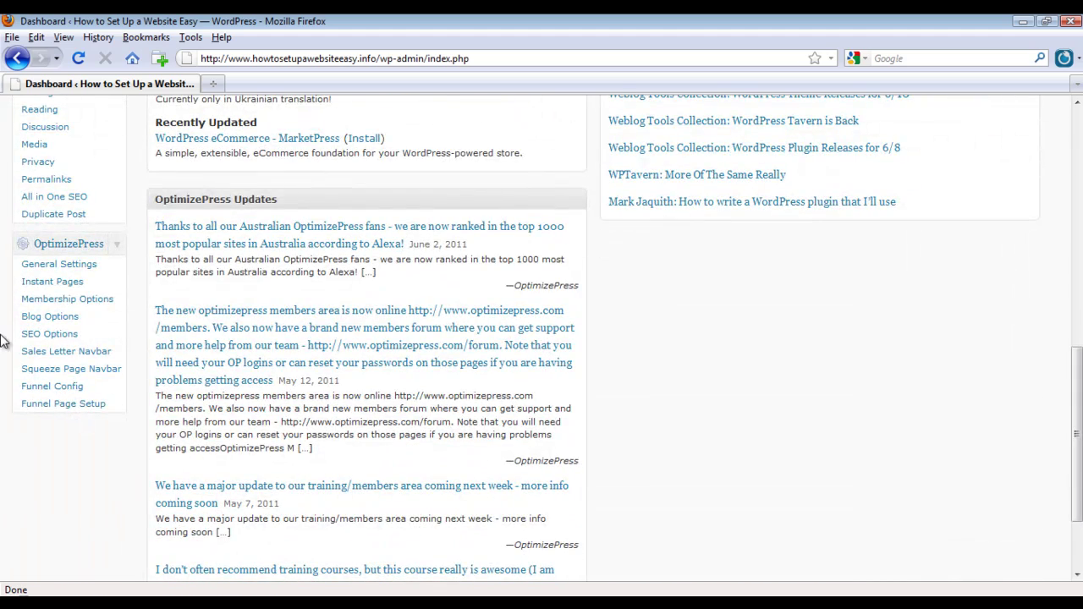
{"action": "left_click", "coordinate": [71, 268]}
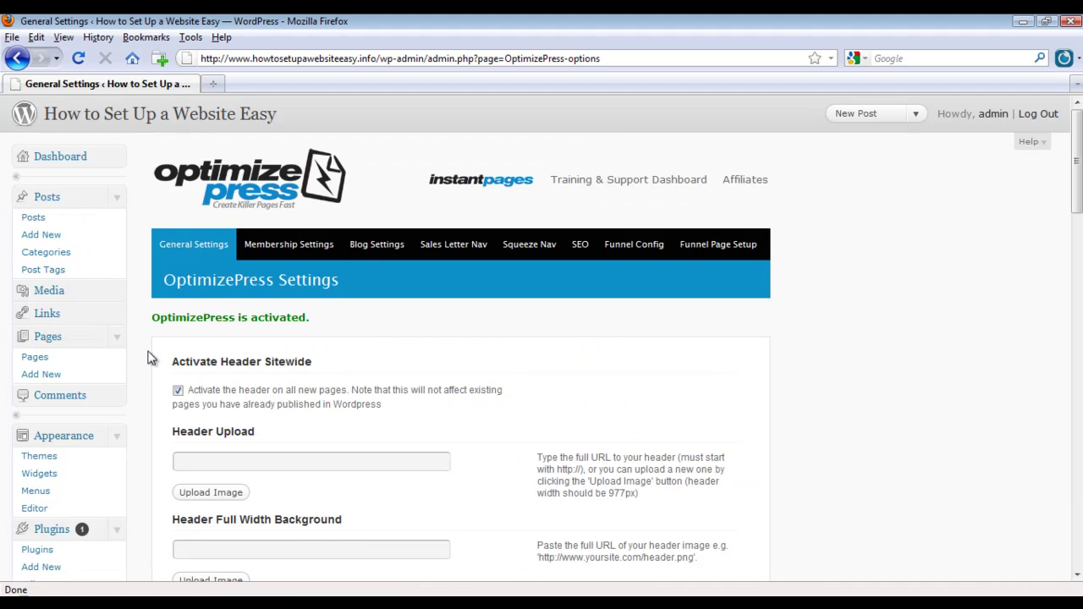
- Upload the header PNG image from the images folder as the site header
{"action": "scroll", "coordinate": [254, 465], "scroll_direction": "down", "scroll_amount": 2}
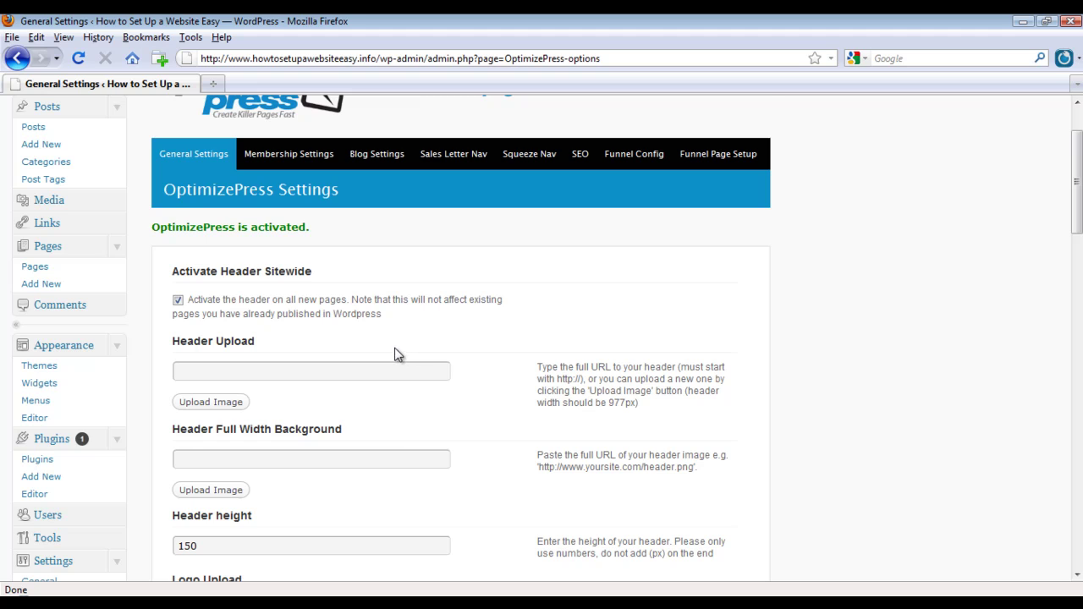
{"action": "scroll", "coordinate": [391, 346], "scroll_direction": "down", "scroll_amount": 2}
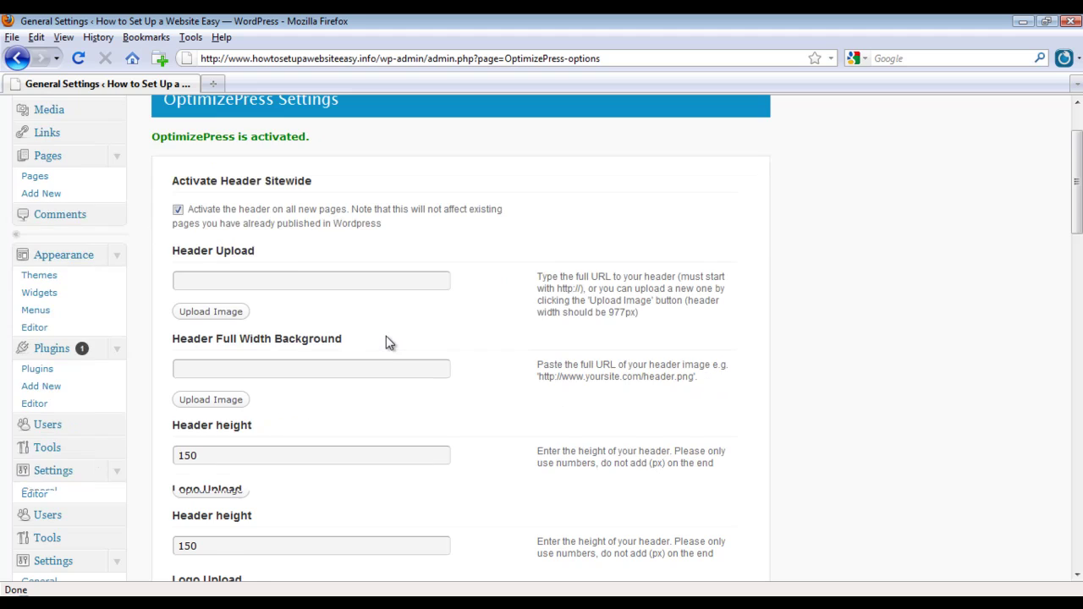
{"action": "left_click", "coordinate": [211, 313]}
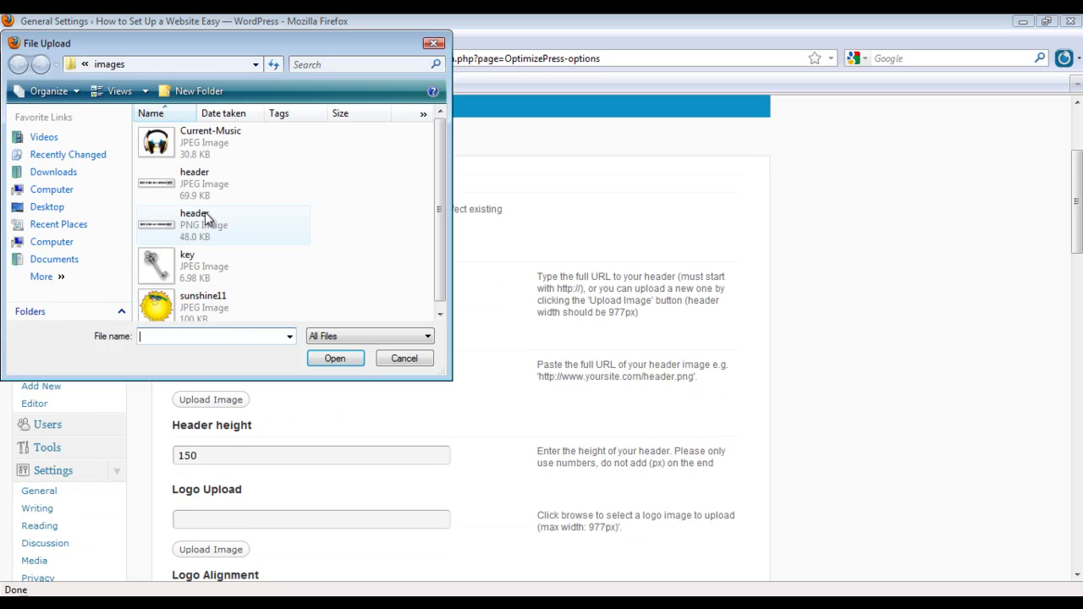
{"action": "double_click", "coordinate": [206, 222]}
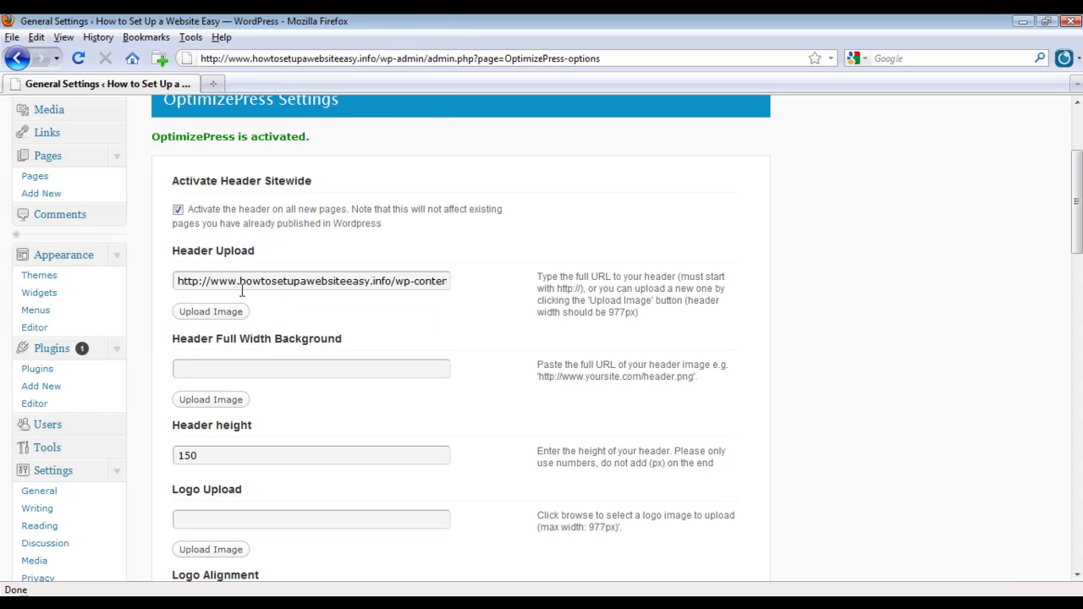
- Examine the logo, hyperlink color and footer options, including copyright text, affiliate link, page links and disclaimer message
{"action": "scroll", "coordinate": [512, 317], "scroll_direction": "down", "scroll_amount": 2}
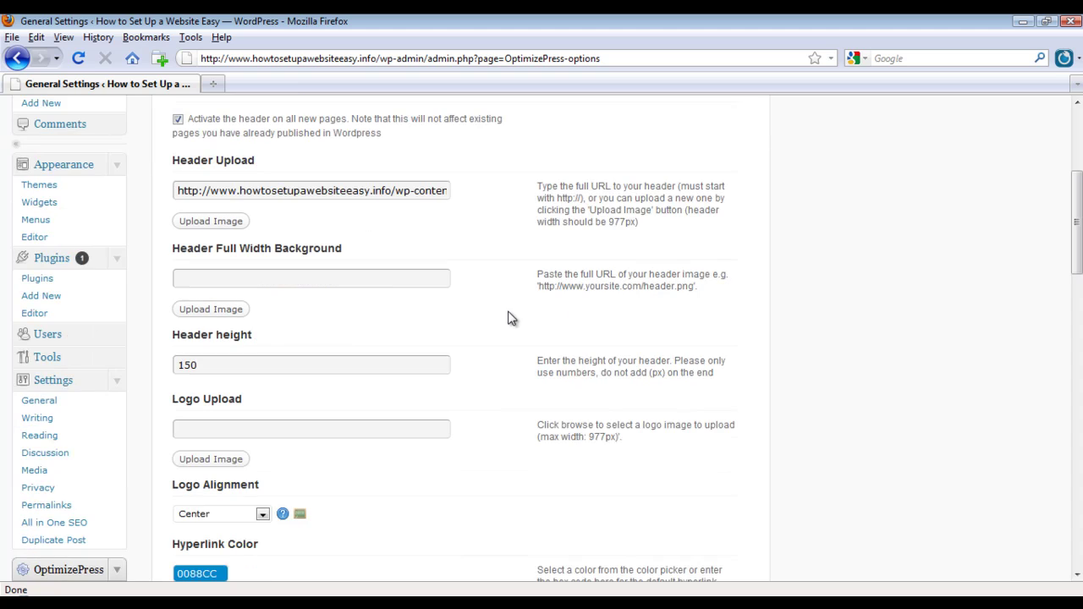
{"action": "scroll", "coordinate": [225, 321], "scroll_direction": "down", "scroll_amount": 6}
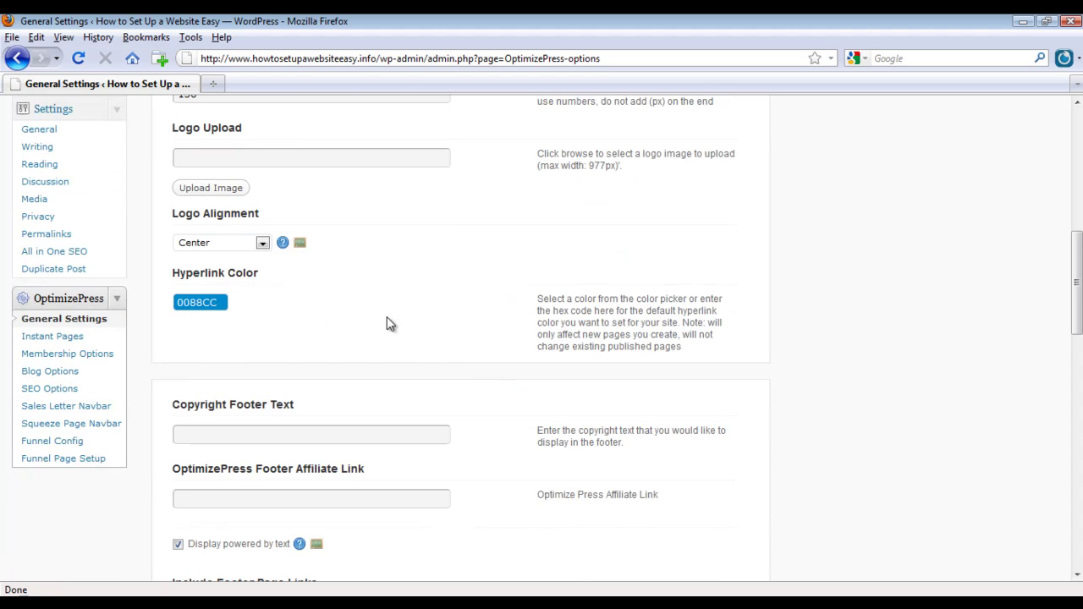
{"action": "scroll", "coordinate": [387, 321], "scroll_direction": "down", "scroll_amount": 2}
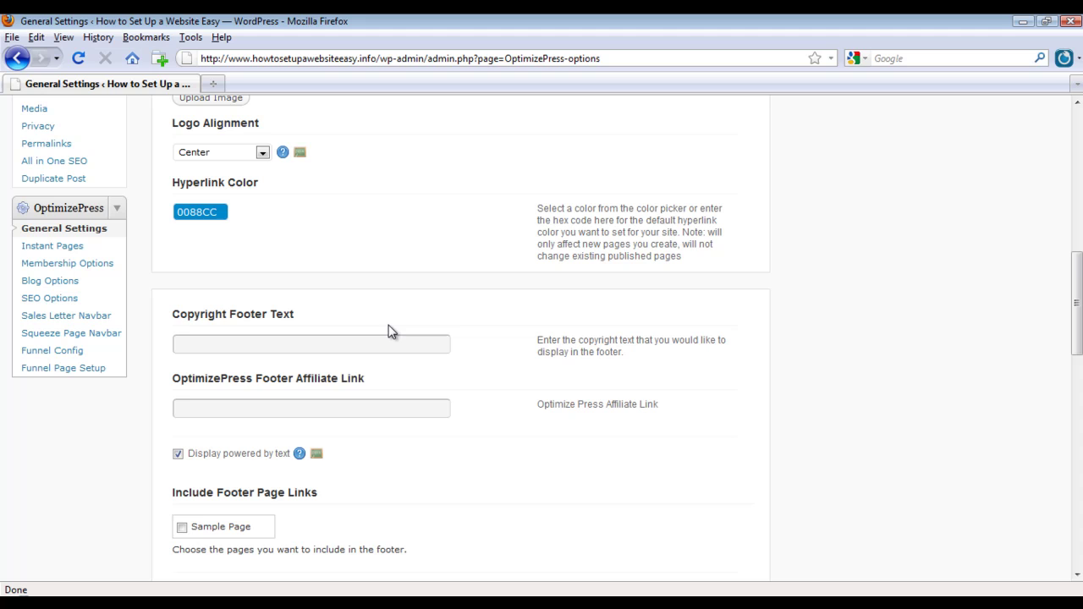
{"action": "left_click", "coordinate": [254, 345]}
{"action": "scroll", "coordinate": [382, 311], "scroll_direction": "down", "scroll_amount": 2}
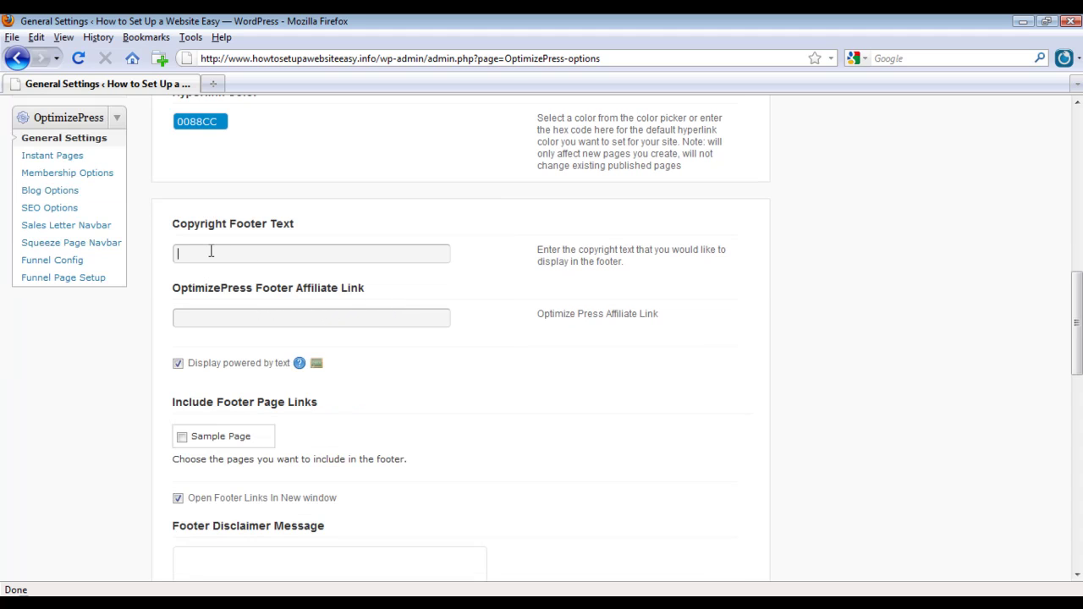
{"action": "left_click", "coordinate": [266, 311]}
{"action": "scroll", "coordinate": [379, 372], "scroll_direction": "down", "scroll_amount": 4}
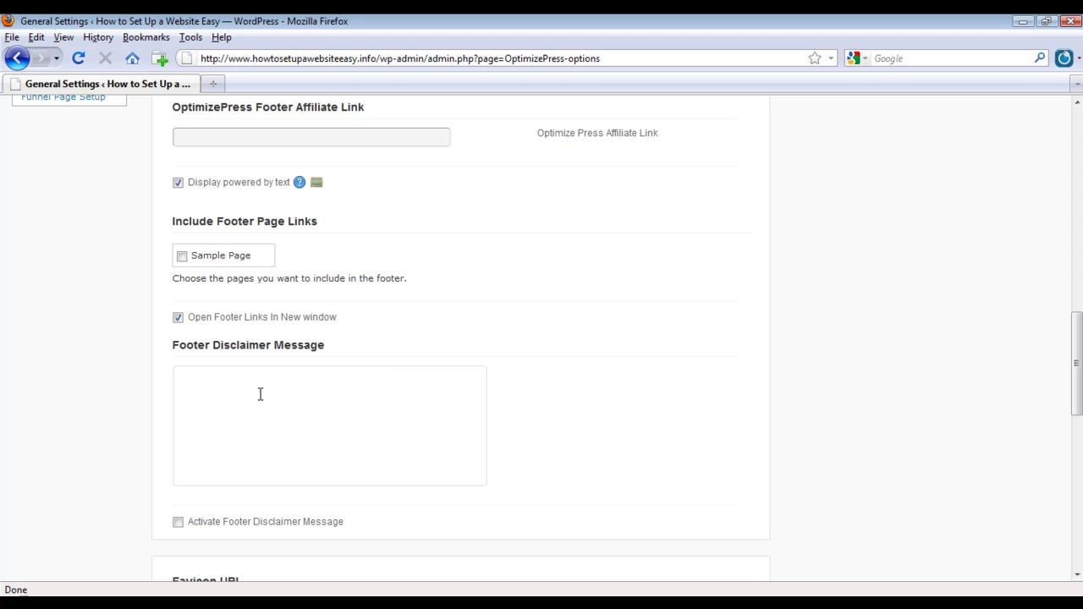
{"action": "left_click", "coordinate": [254, 397]}
{"action": "left_click", "coordinate": [182, 257]}
{"action": "left_click", "coordinate": [183, 256]}
{"action": "scroll", "coordinate": [464, 350], "scroll_direction": "down", "scroll_amount": 8}
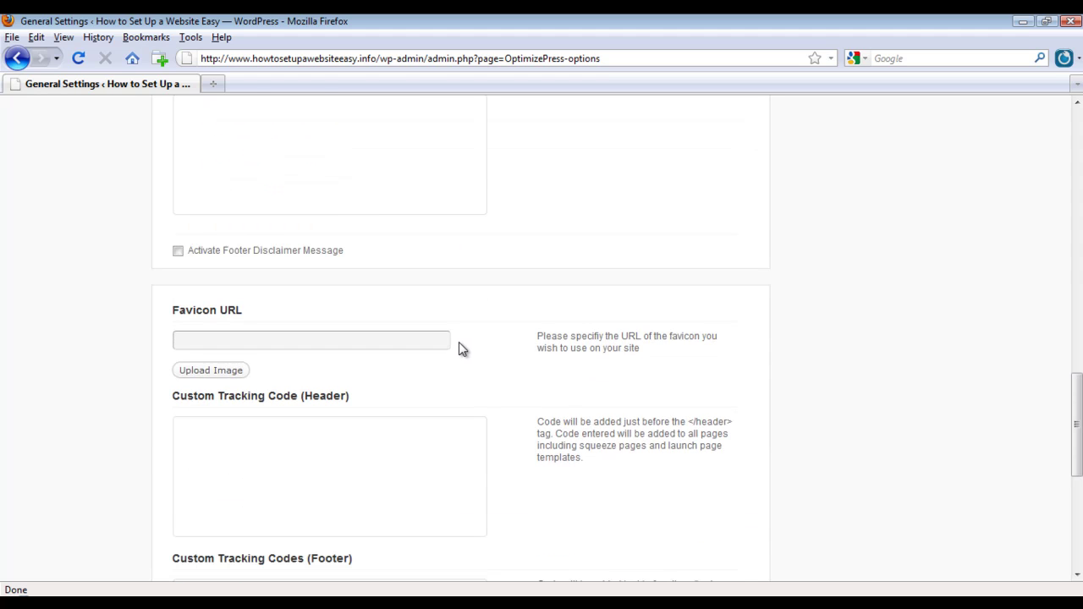
- Examine the favicon, header and footer tracking code, and custom CSS options
{"action": "left_click", "coordinate": [246, 250]}
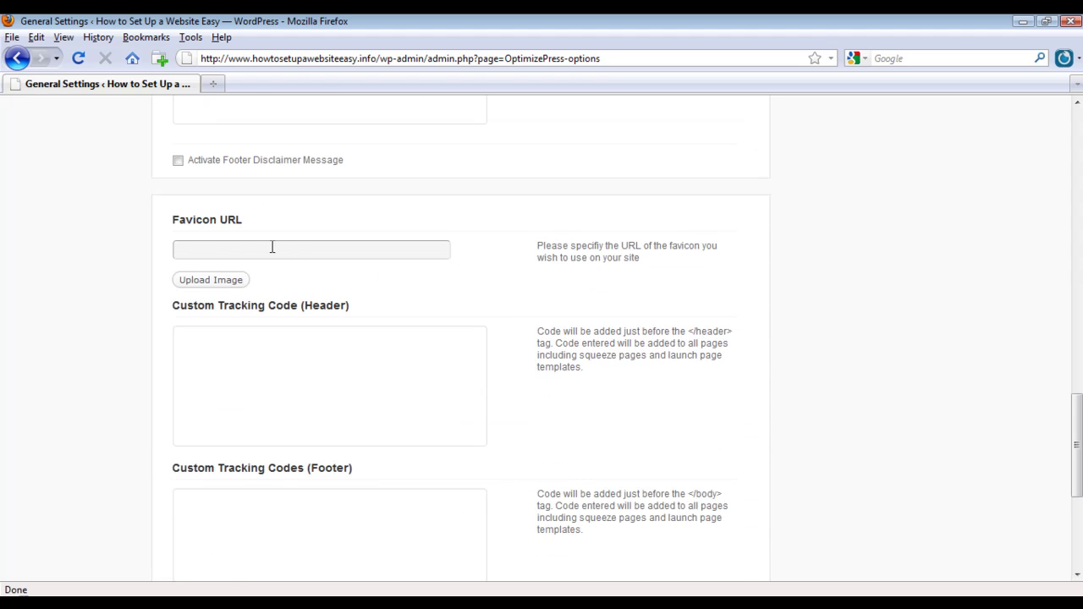
{"action": "left_click", "coordinate": [224, 281]}
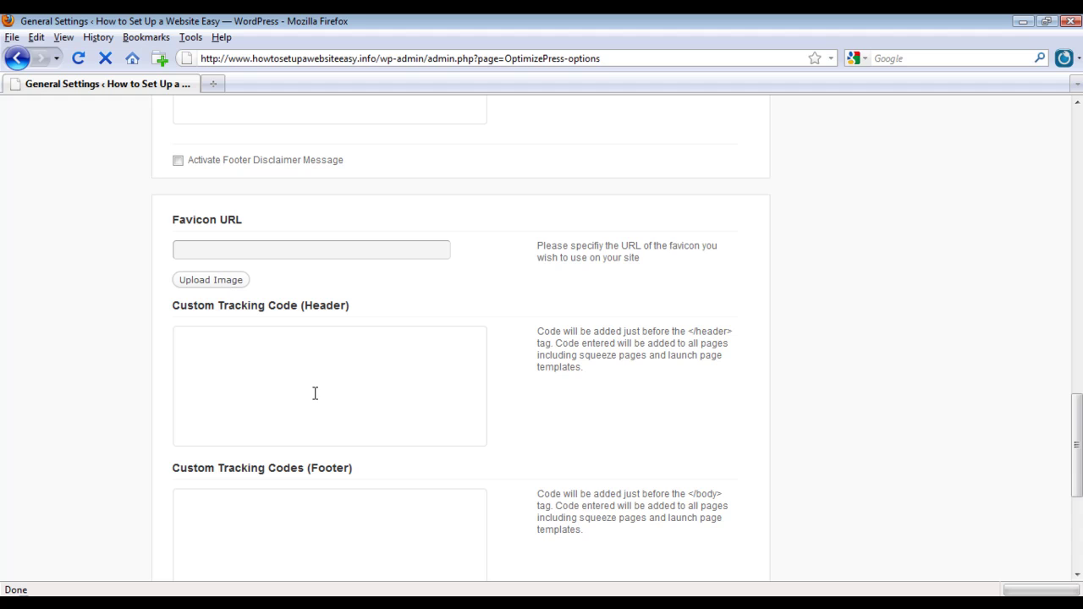
{"action": "left_click", "coordinate": [340, 410]}
{"action": "scroll", "coordinate": [343, 389], "scroll_direction": "down", "scroll_amount": 2}
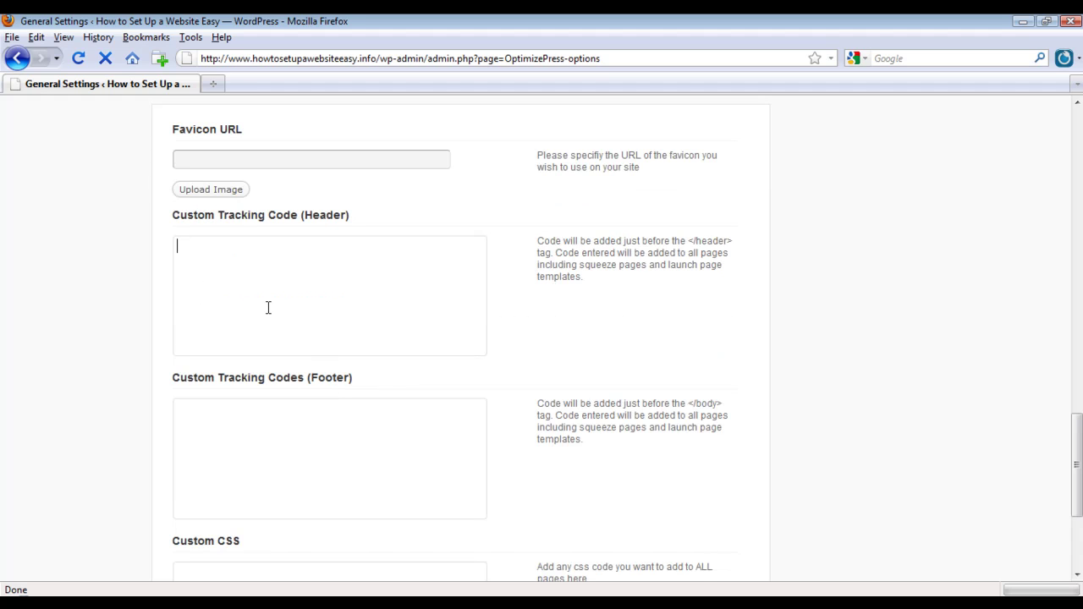
{"action": "scroll", "coordinate": [322, 307], "scroll_direction": "down", "scroll_amount": 2}
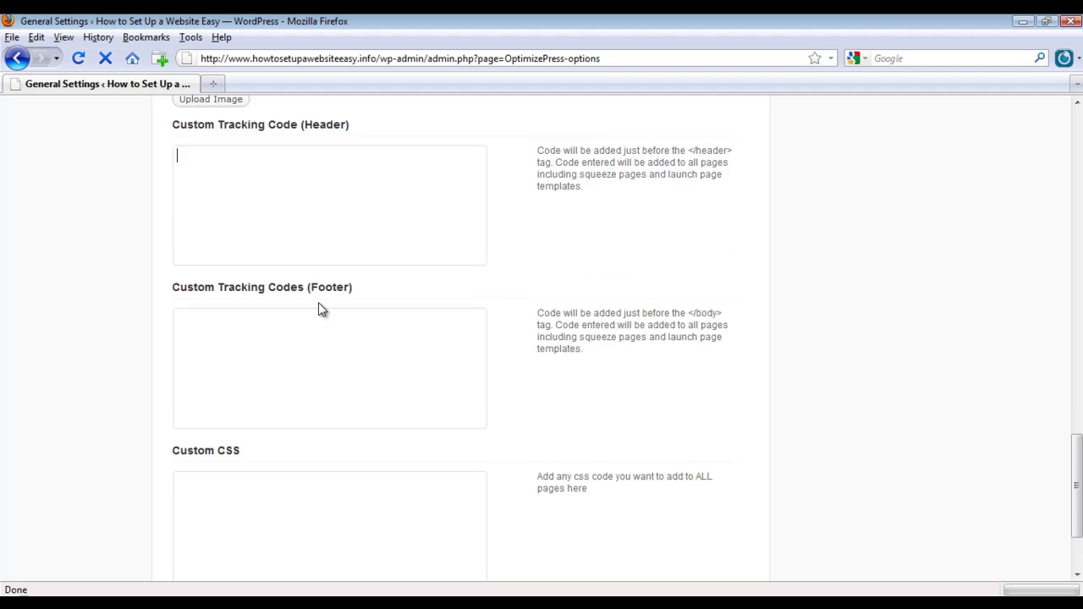
{"action": "scroll", "coordinate": [321, 309], "scroll_direction": "down", "scroll_amount": 3}
{"action": "left_click", "coordinate": [286, 385]}
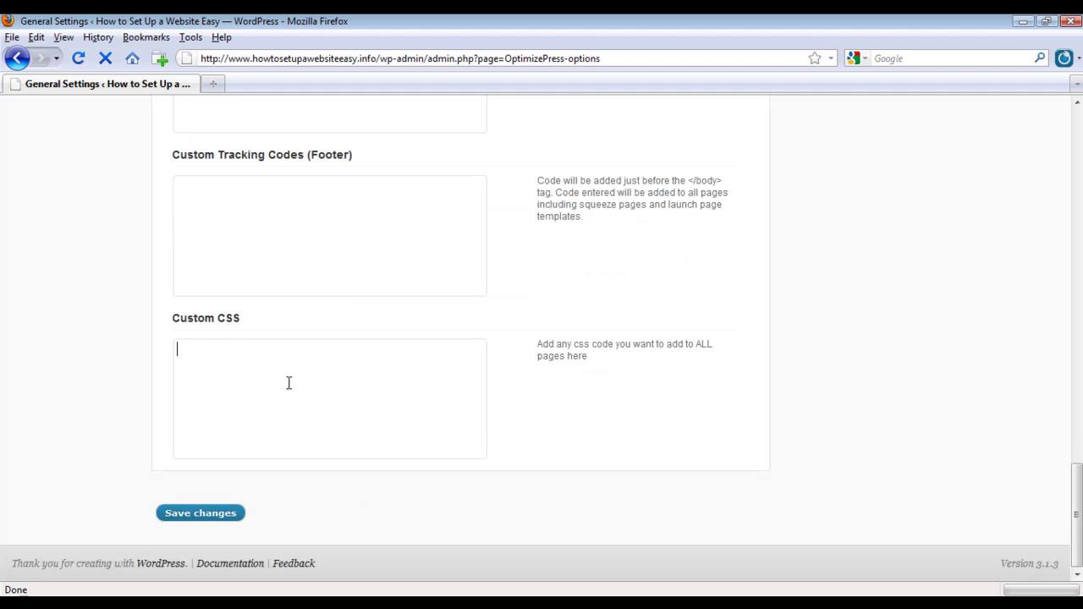
- Save the OptimizePress general settings and open the Instant Pages list
{"action": "left_click", "coordinate": [206, 515]}
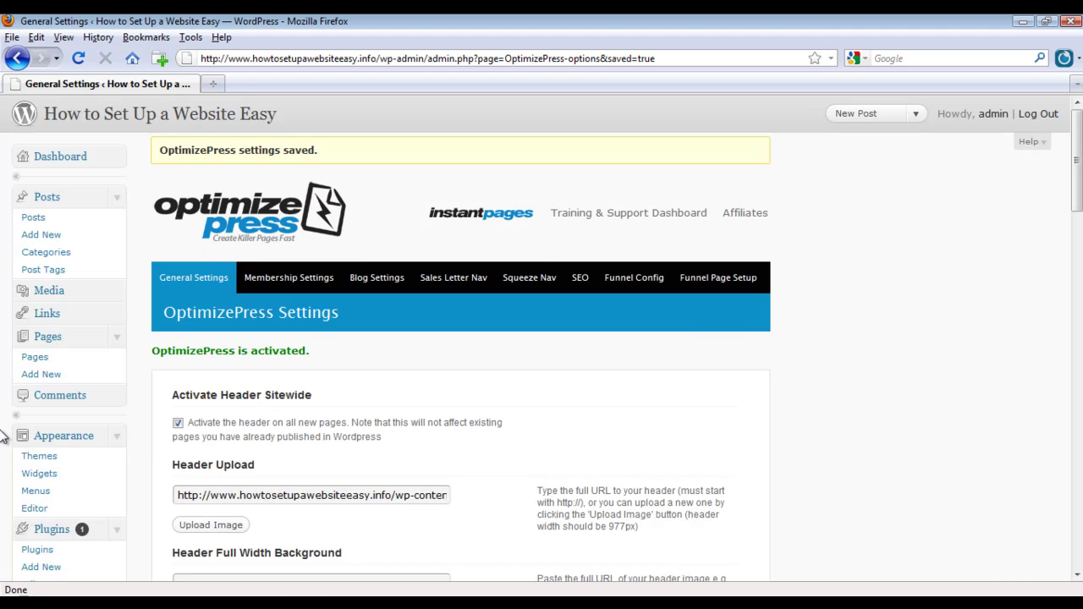
{"action": "scroll", "coordinate": [4, 436], "scroll_direction": "down", "scroll_amount": 9}
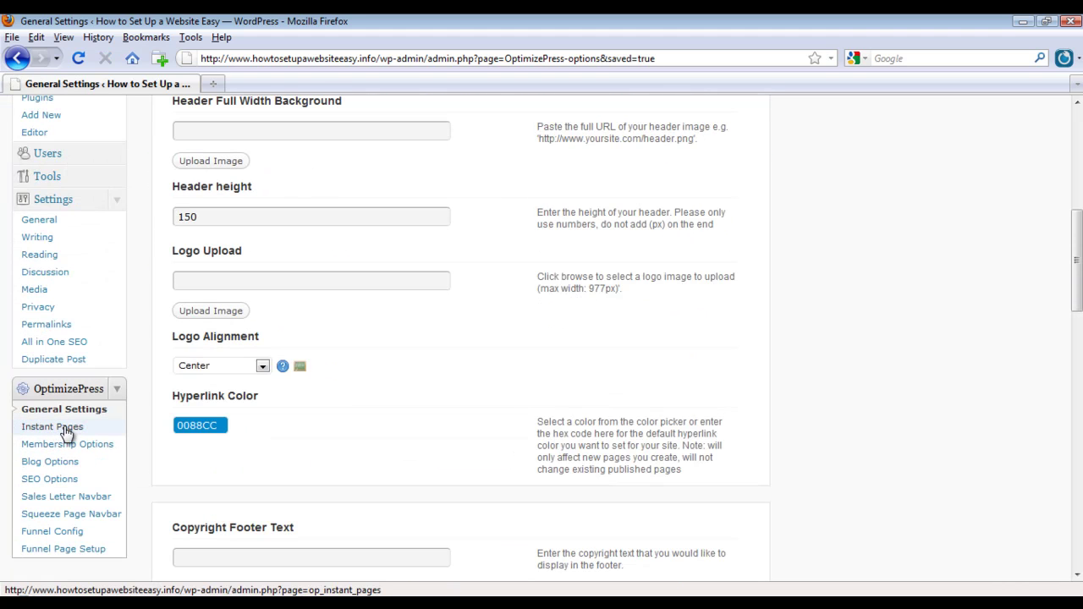
{"action": "left_click", "coordinate": [66, 433]}
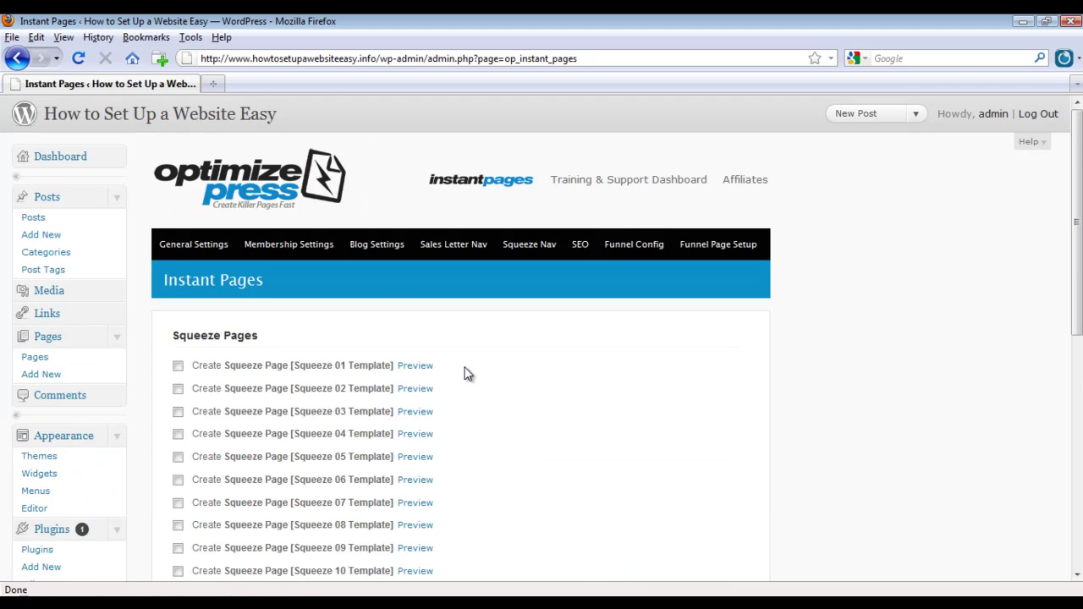
- Review the available instant page types and preview the Terms of Service page
{"action": "scroll", "coordinate": [464, 371], "scroll_direction": "down", "scroll_amount": 7}
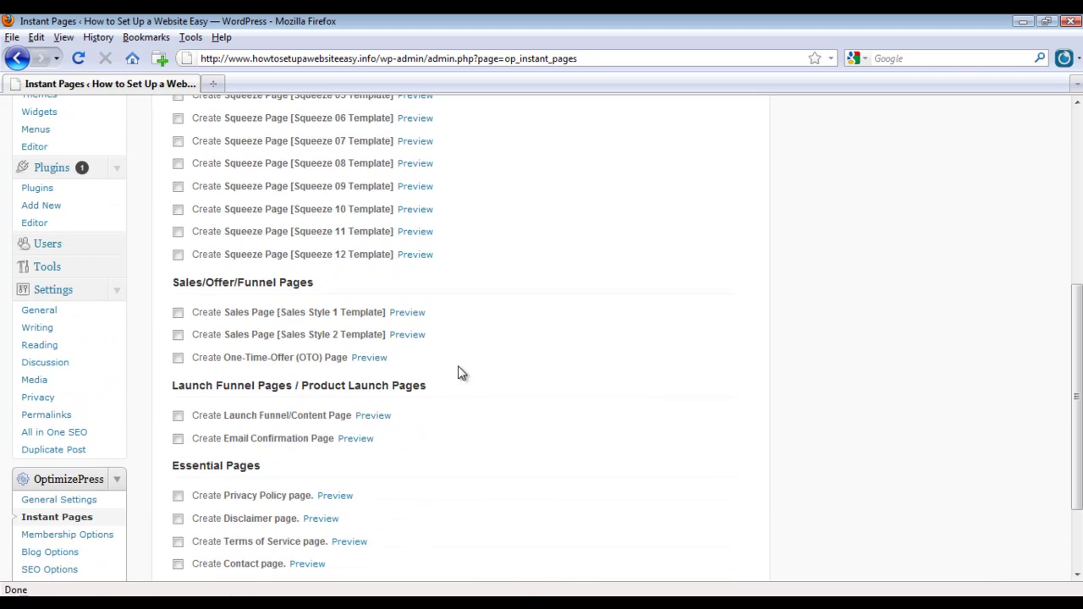
{"action": "scroll", "coordinate": [458, 372], "scroll_direction": "down", "scroll_amount": 3}
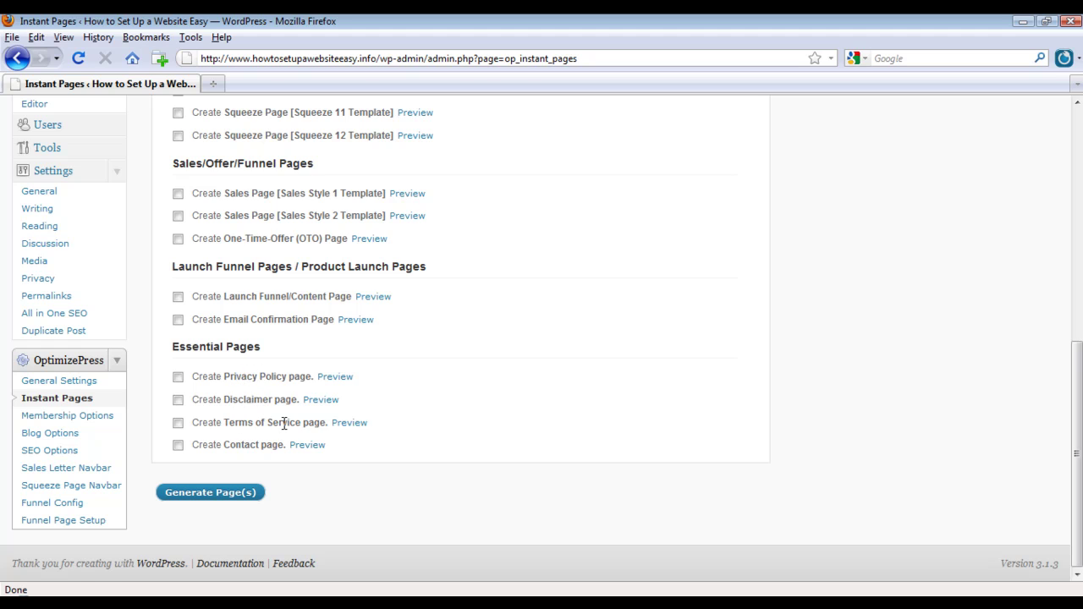
{"action": "left_click", "coordinate": [340, 427]}
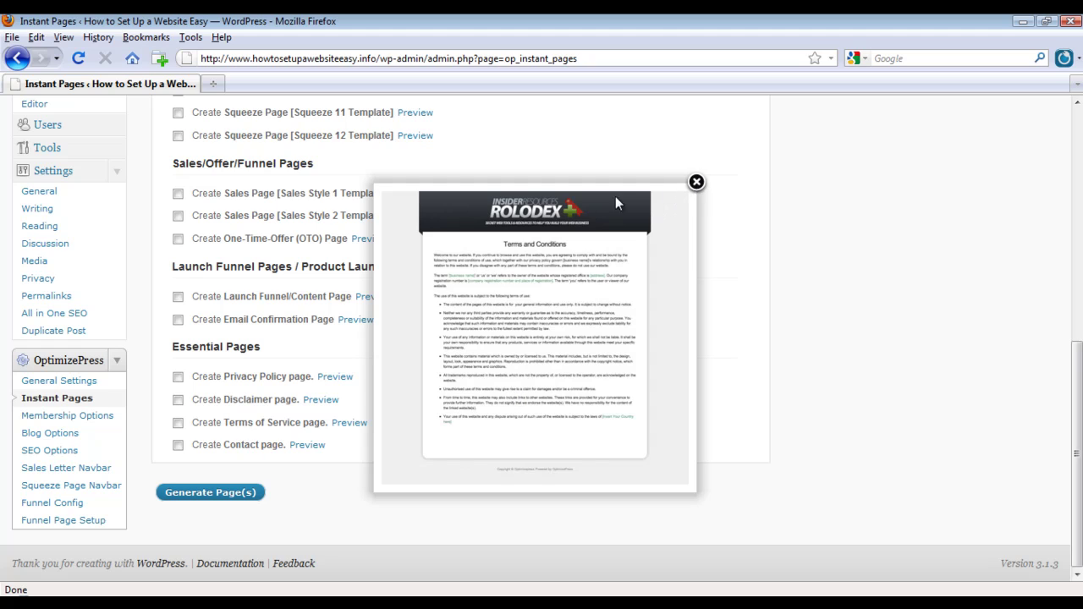
{"action": "left_click", "coordinate": [697, 181]}
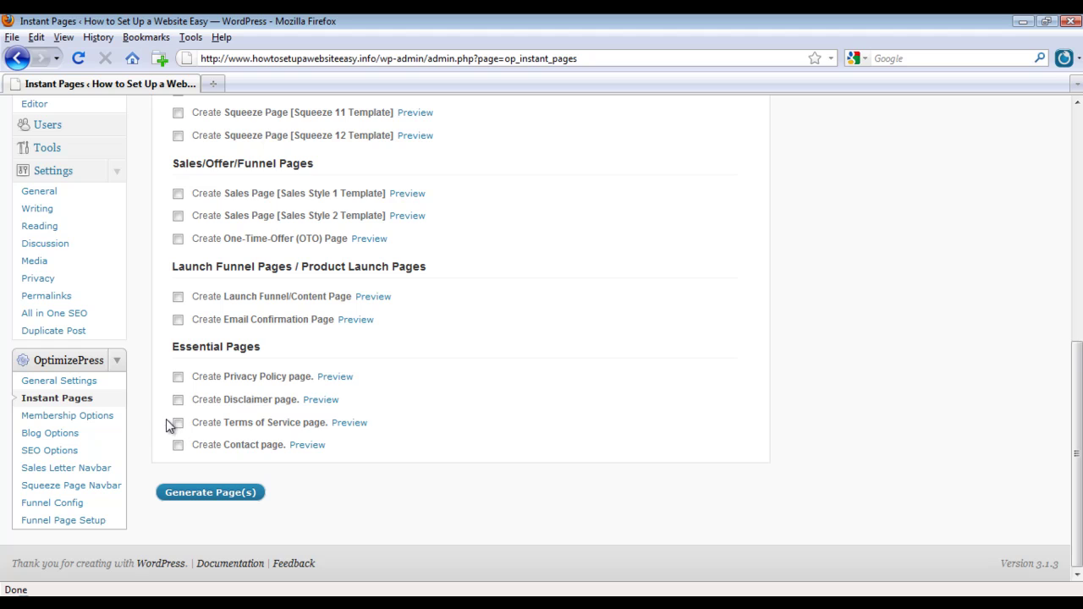
- Generate an instant squeeze page from the Squeeze 04 template and open its draft for editing
{"action": "left_click", "coordinate": [178, 422]}
{"action": "scroll", "coordinate": [178, 418], "scroll_direction": "up", "scroll_amount": 5}
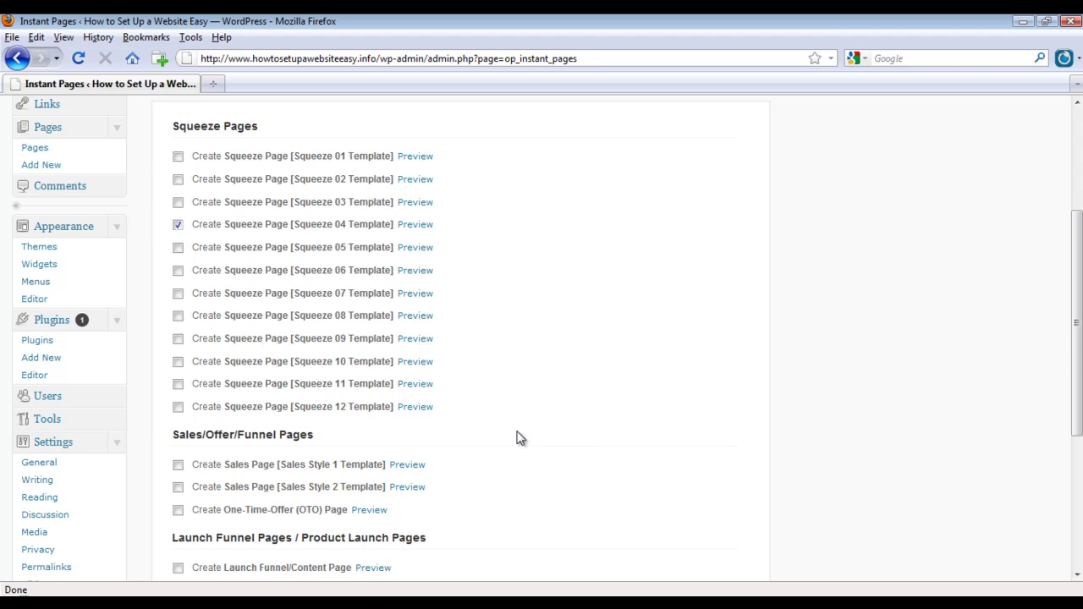
{"action": "scroll", "coordinate": [499, 440], "scroll_direction": "down", "scroll_amount": 5}
{"action": "left_click", "coordinate": [210, 492]}
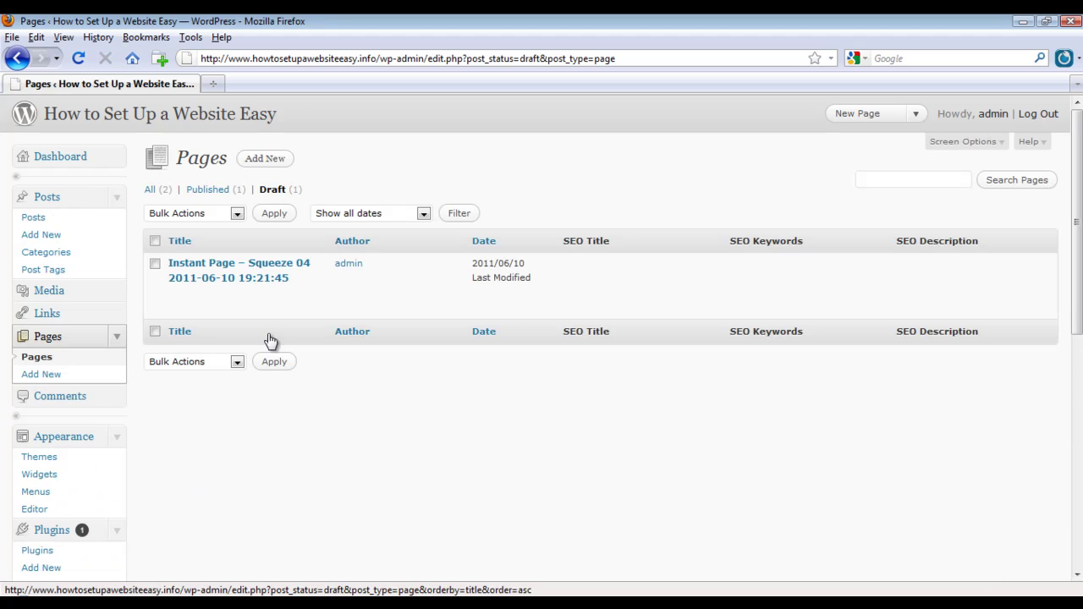
{"action": "mouse_move", "coordinate": [265, 309]}
{"action": "left_click", "coordinate": [175, 298]}
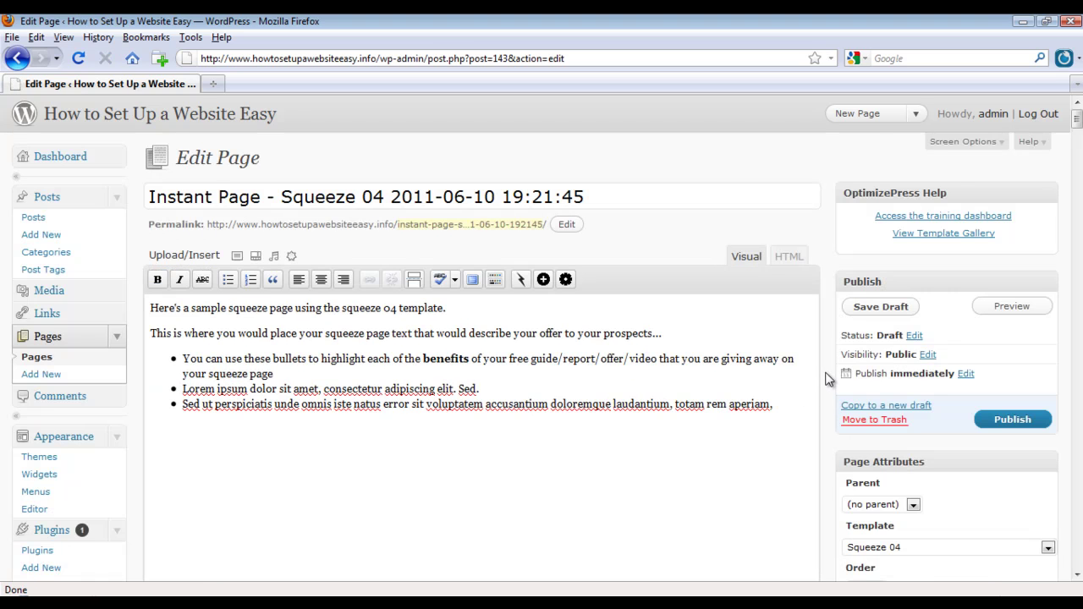
- Examine the page templates offered in the draft's page attributes, keeping Squeeze 04 selected
{"action": "scroll", "coordinate": [805, 395], "scroll_direction": "down", "scroll_amount": 4}
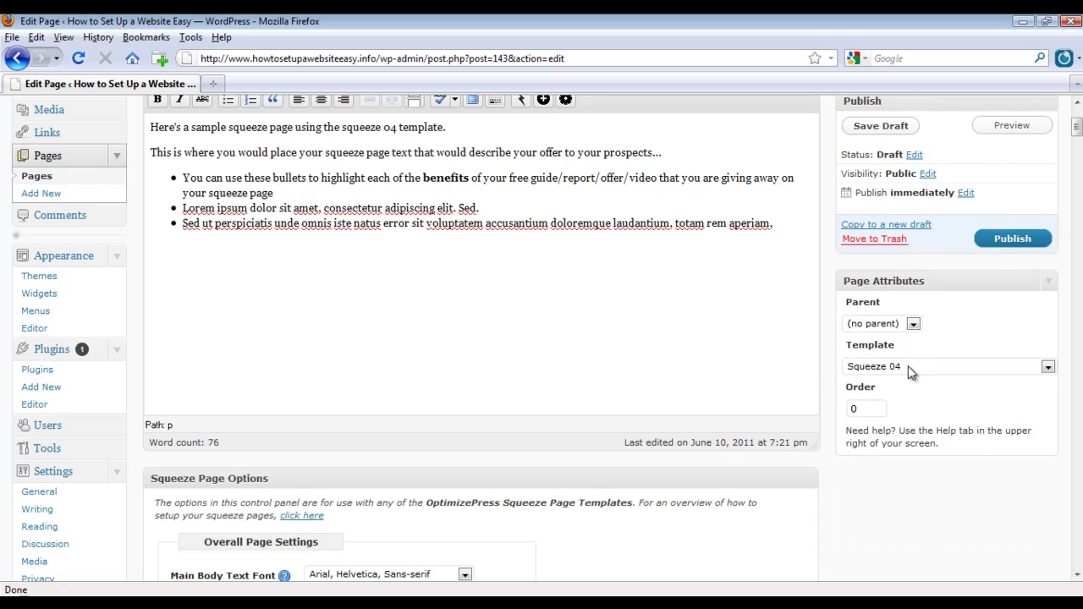
{"action": "left_click", "coordinate": [907, 366]}
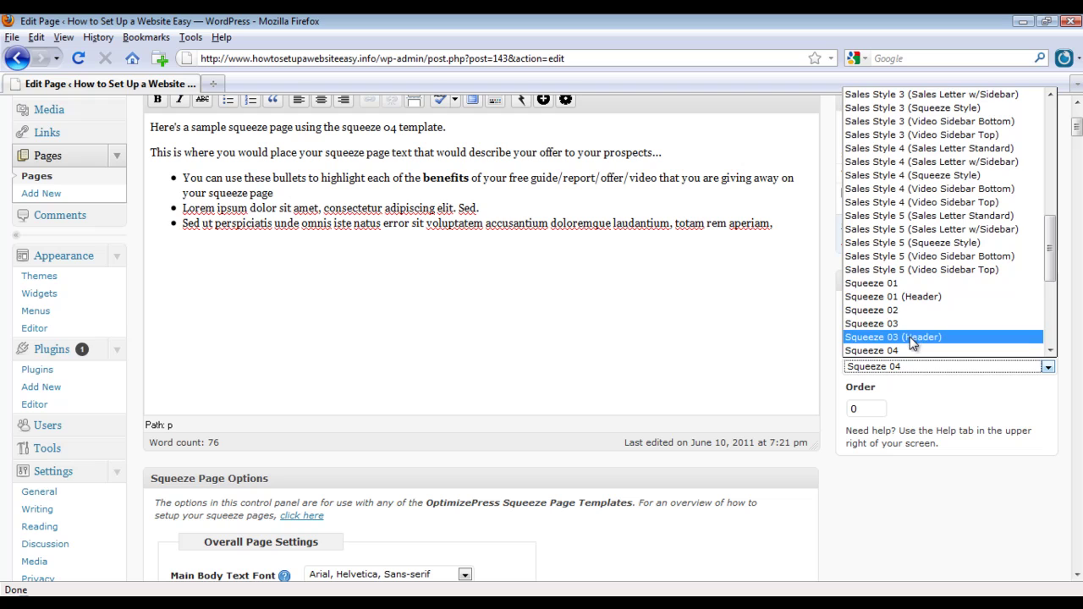
{"action": "scroll", "coordinate": [914, 339], "scroll_direction": "up", "scroll_amount": 10}
{"action": "scroll", "coordinate": [914, 288], "scroll_direction": "up", "scroll_amount": 1}
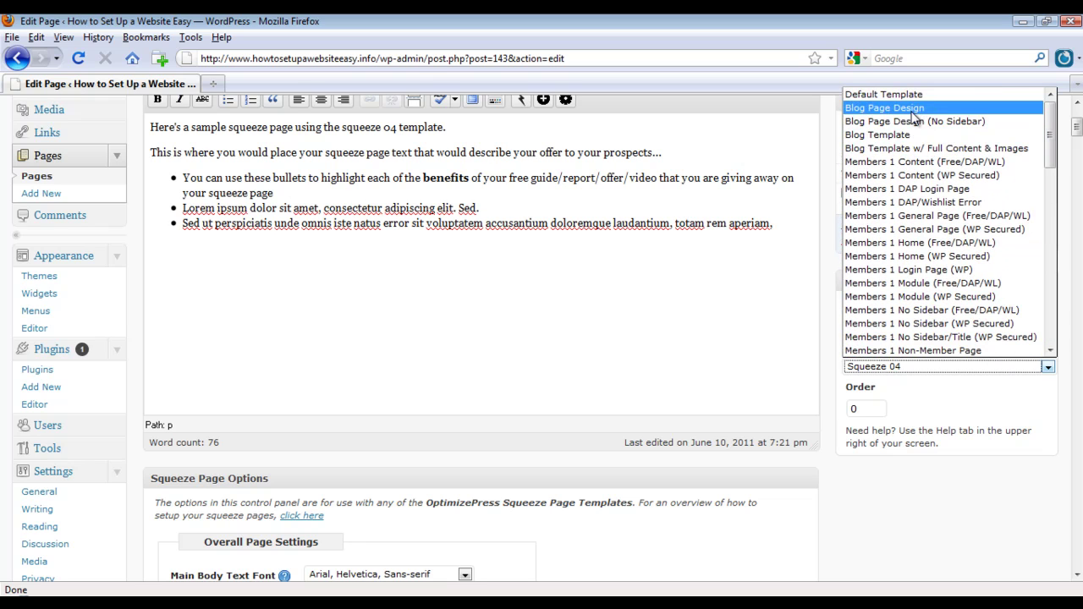
{"action": "scroll", "coordinate": [898, 249], "scroll_direction": "down", "scroll_amount": 4}
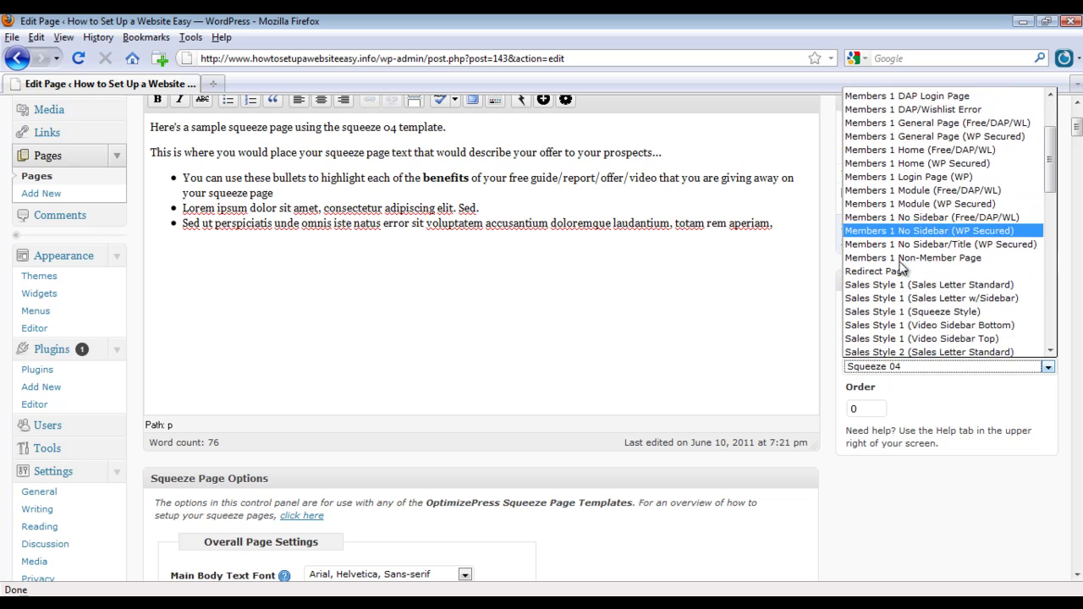
{"action": "scroll", "coordinate": [898, 270], "scroll_direction": "down", "scroll_amount": 6}
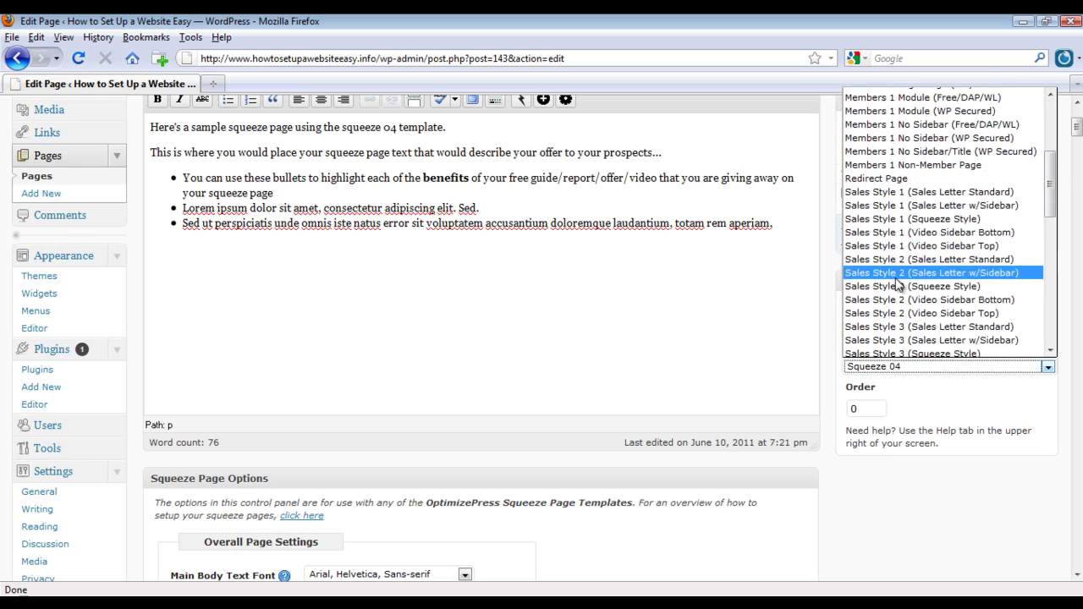
{"action": "scroll", "coordinate": [895, 275], "scroll_direction": "down", "scroll_amount": 6}
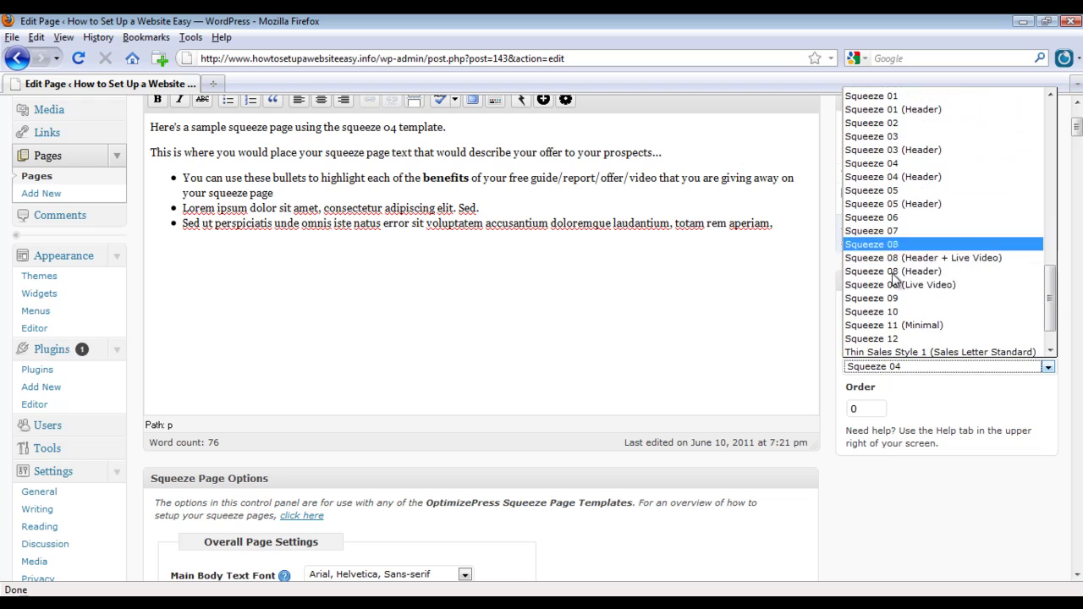
{"action": "scroll", "coordinate": [895, 337], "scroll_direction": "down", "scroll_amount": 1}
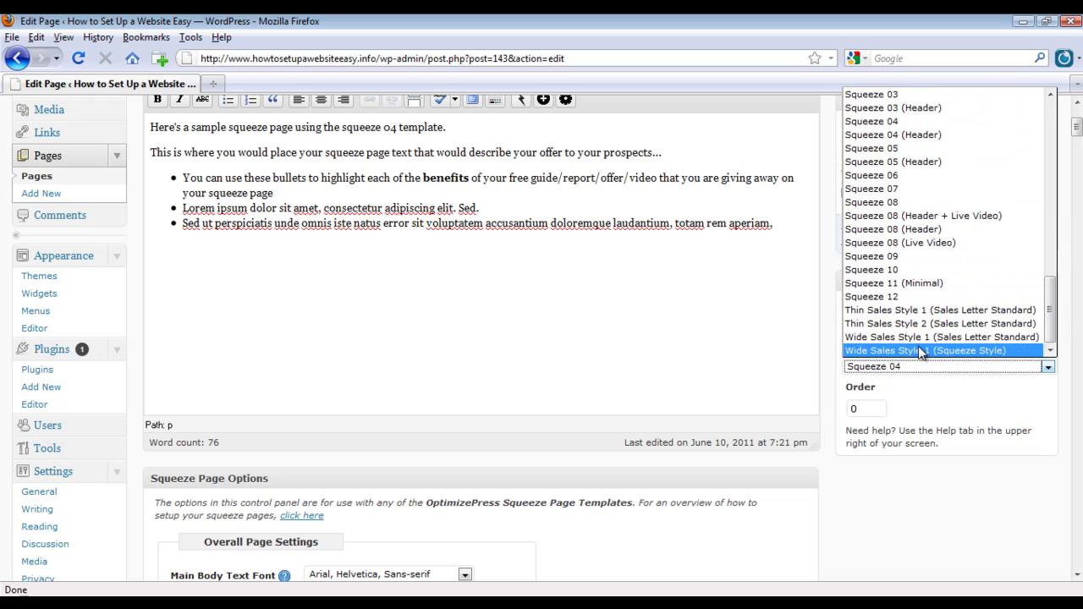
{"action": "left_click", "coordinate": [993, 392]}
{"action": "scroll", "coordinate": [998, 338], "scroll_direction": "up", "scroll_amount": 2}
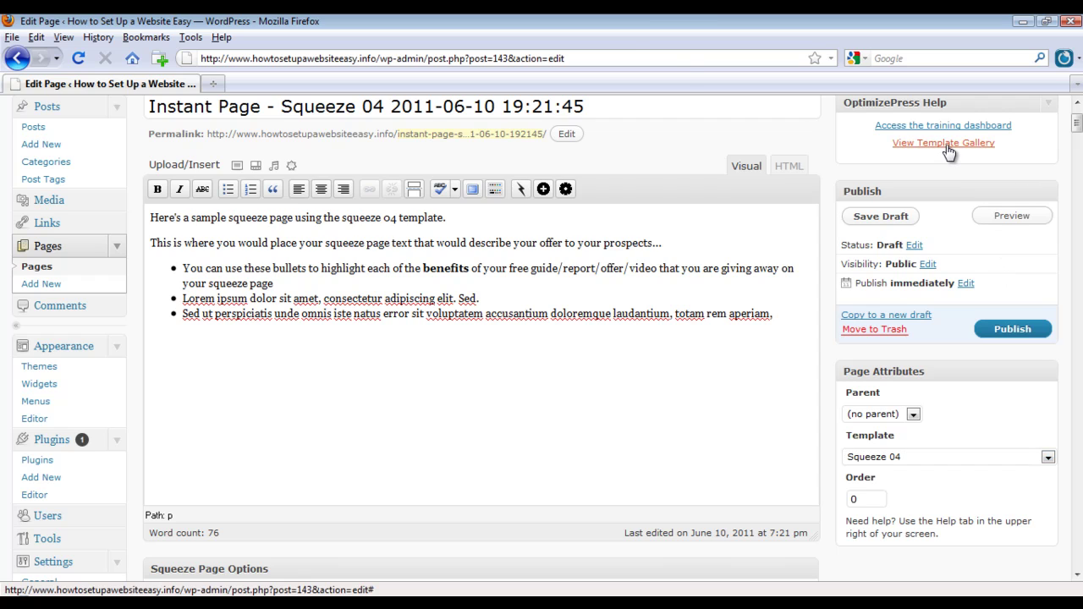
- Open the OptimizePress template gallery and look through the squeeze page designs
{"action": "left_click", "coordinate": [946, 143]}
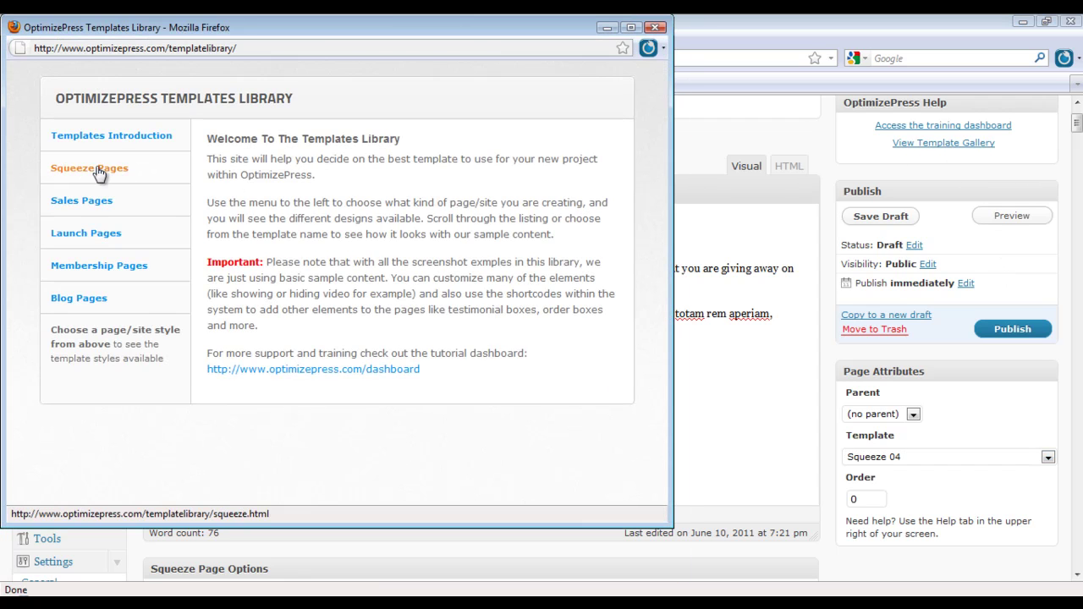
{"action": "left_click", "coordinate": [100, 174]}
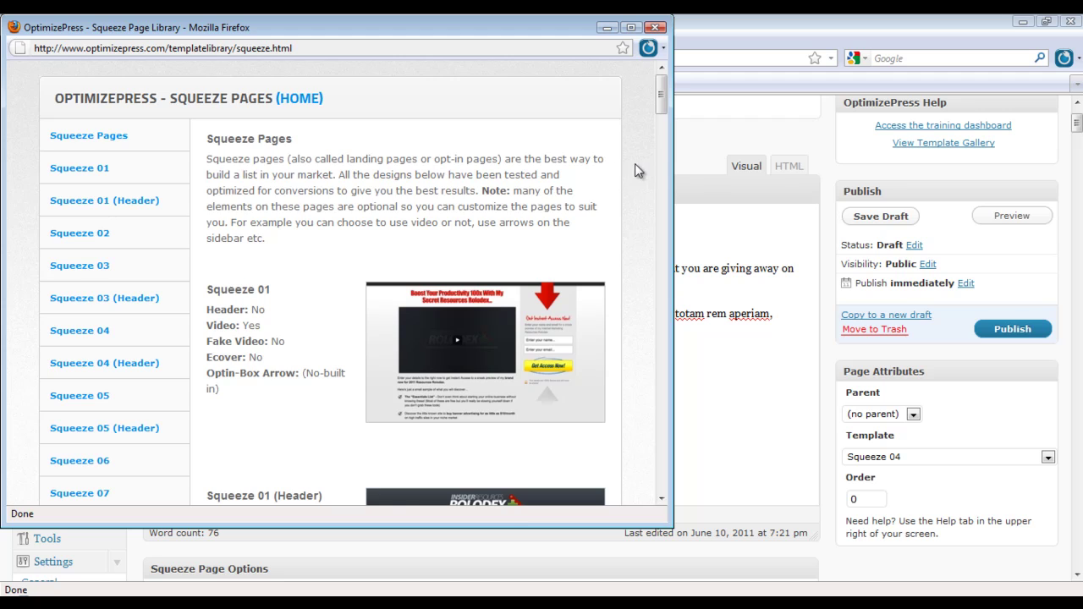
{"action": "scroll", "coordinate": [634, 163], "scroll_direction": "down", "scroll_amount": 4}
{"action": "left_click_drag", "start_coordinate": [657, 115], "coordinate": [655, 273]}
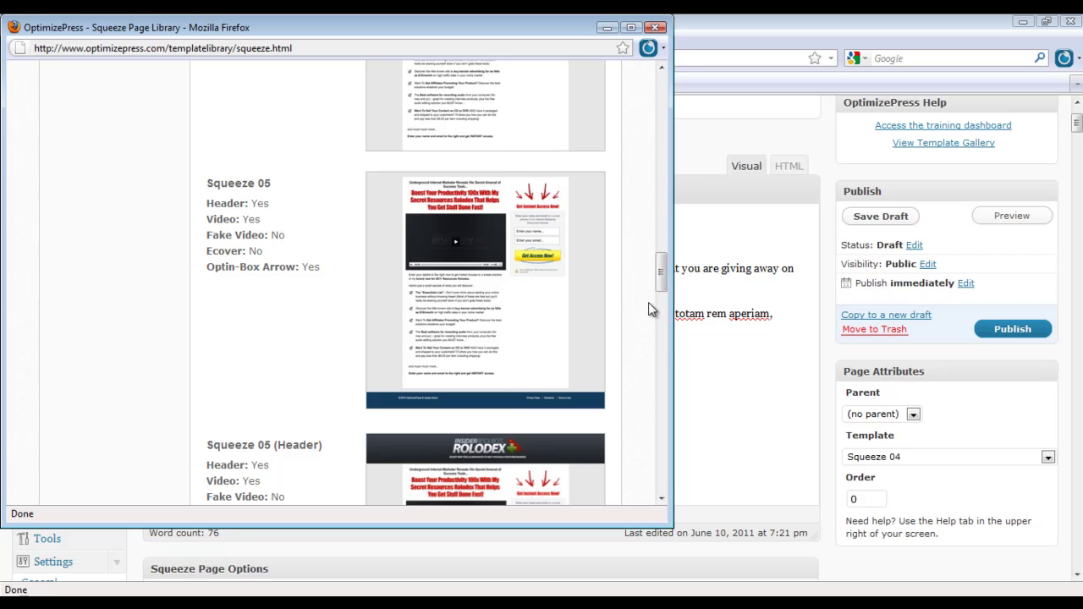
{"action": "scroll", "coordinate": [643, 308], "scroll_direction": "down", "scroll_amount": 10}
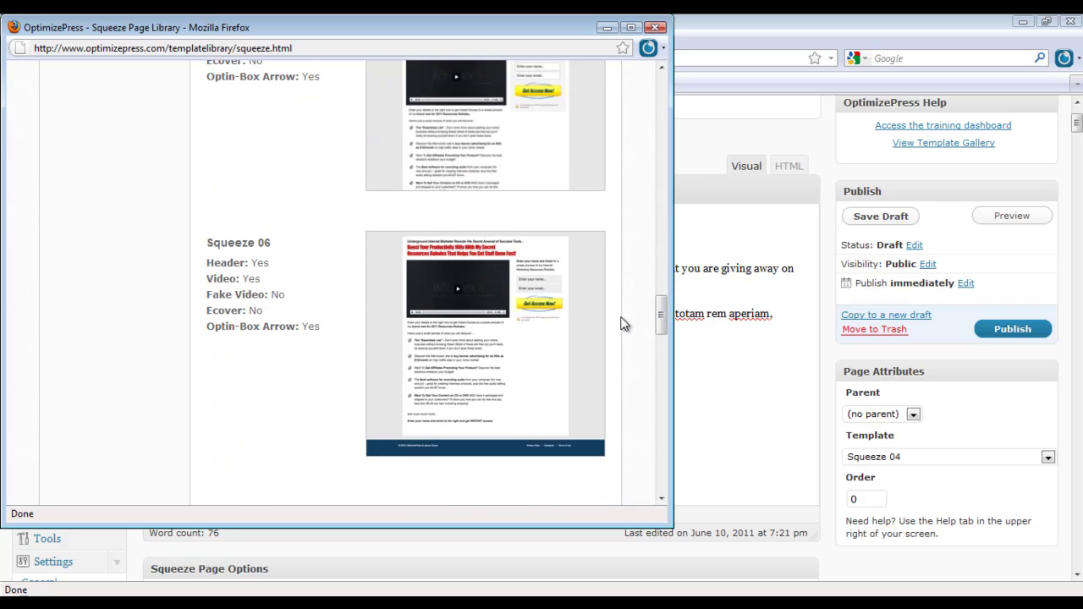
{"action": "scroll", "coordinate": [622, 323], "scroll_direction": "down", "scroll_amount": 10}
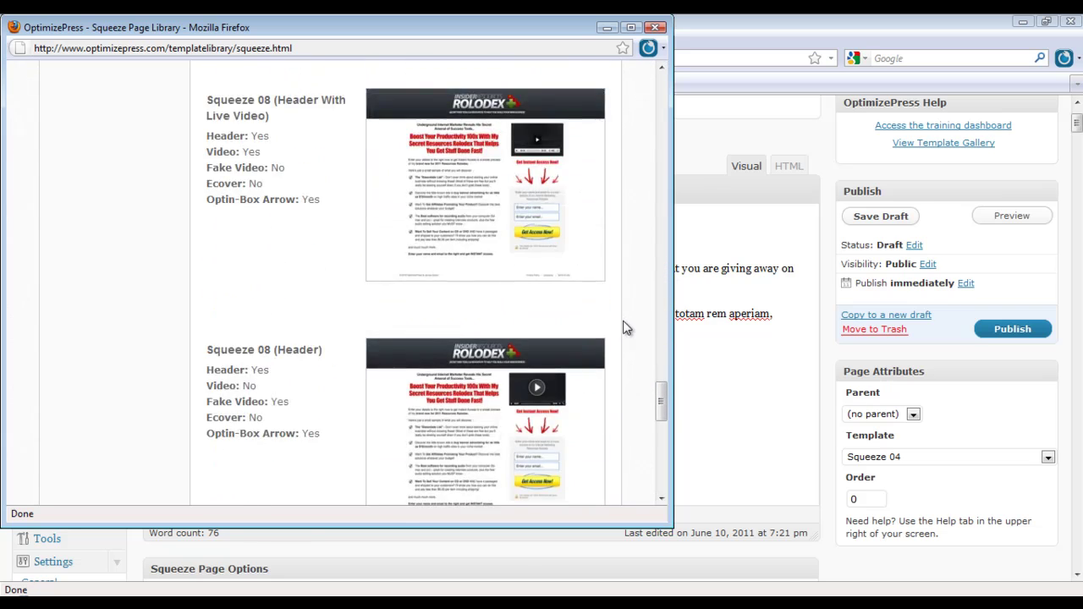
{"action": "scroll", "coordinate": [623, 347], "scroll_direction": "down", "scroll_amount": 10}
{"action": "left_click_drag", "start_coordinate": [662, 470], "coordinate": [662, 93]}
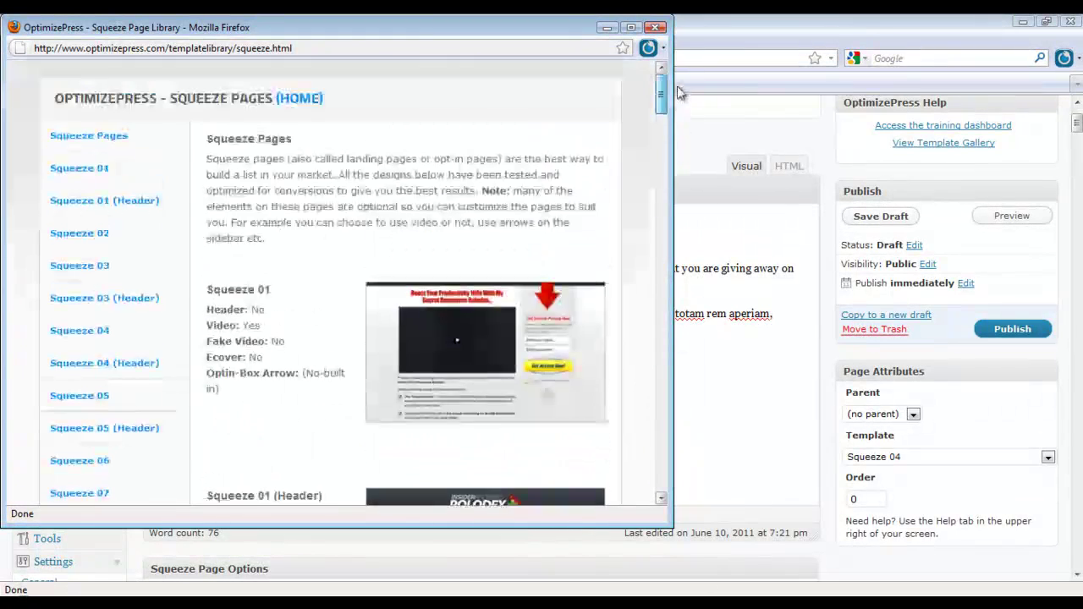
- View the sales page and launch page designs in the template library
{"action": "left_click", "coordinate": [313, 99]}
{"action": "left_click", "coordinate": [89, 201]}
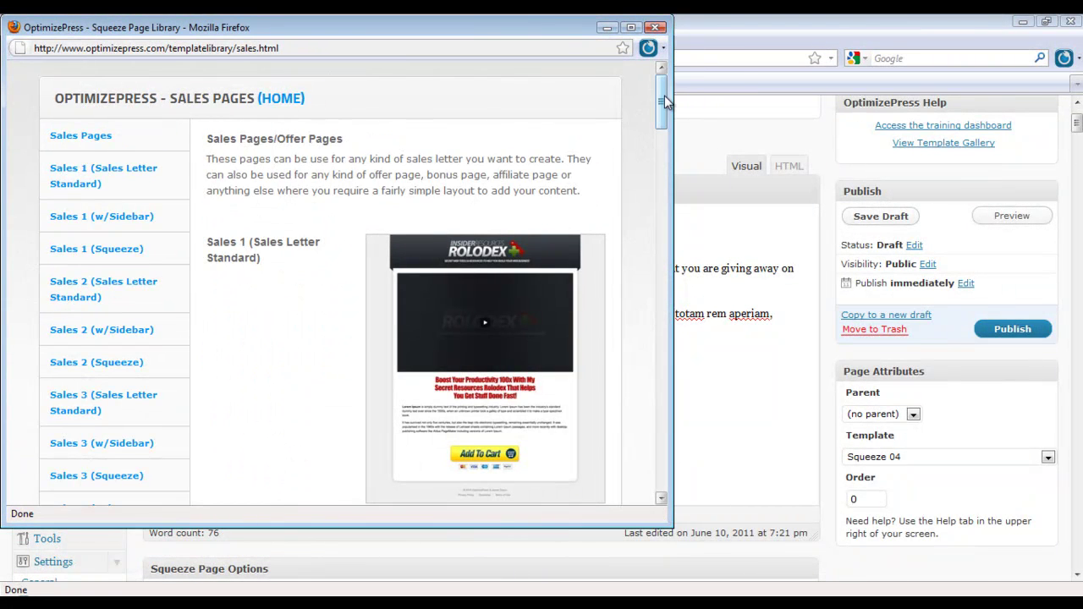
{"action": "mouse_move", "coordinate": [664, 102]}
{"action": "left_mouse_down"}
{"action": "mouse_move", "coordinate": [660, 461]}
{"action": "mouse_move", "coordinate": [662, 97]}
{"action": "left_mouse_up"}
{"action": "left_click", "coordinate": [287, 101]}
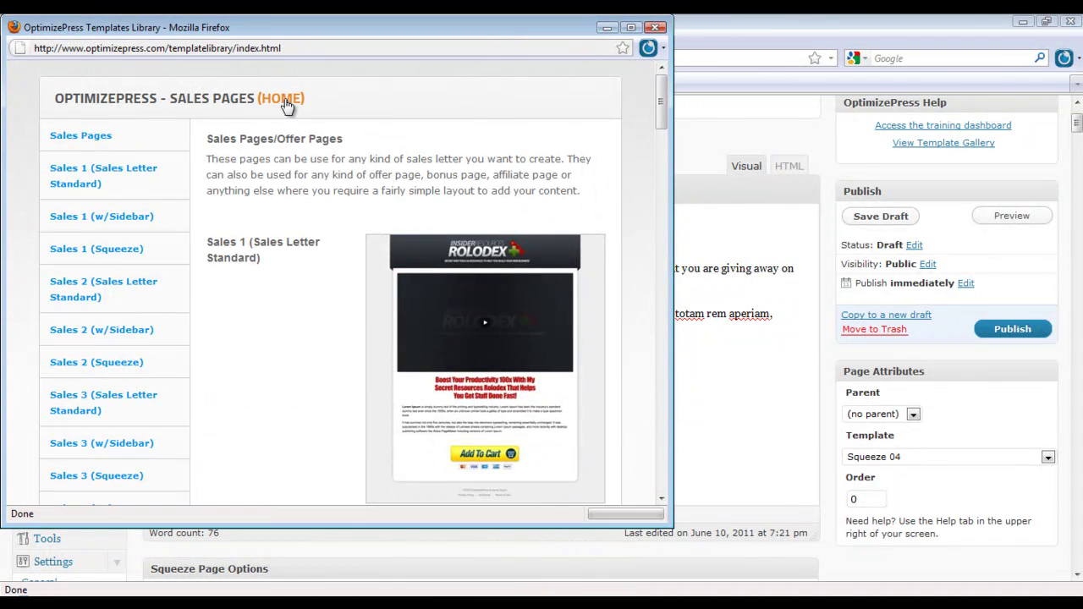
{"action": "left_click", "coordinate": [105, 239]}
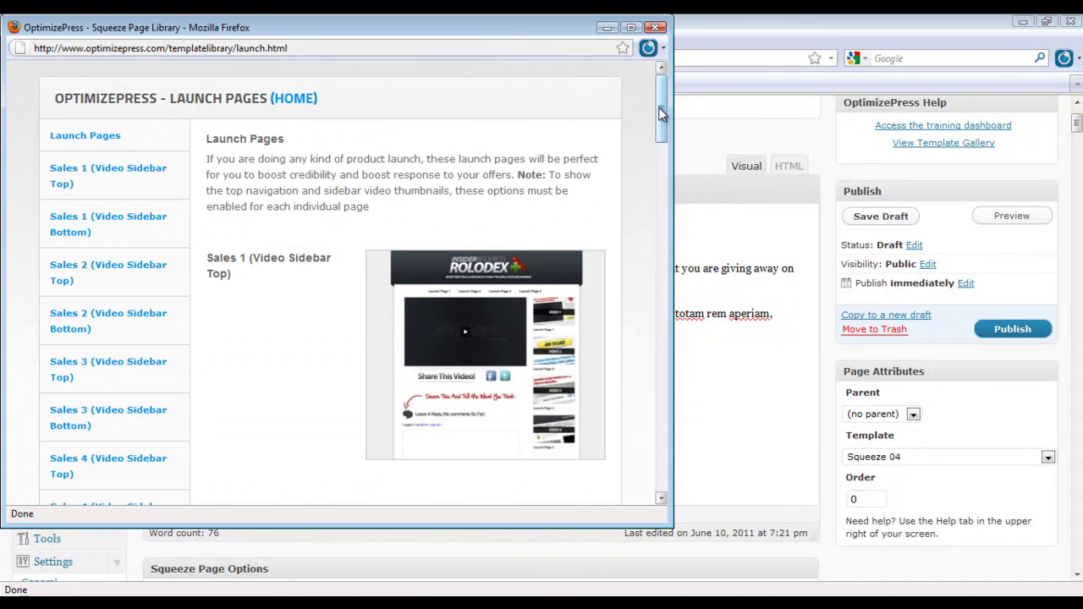
{"action": "mouse_move", "coordinate": [662, 115]}
{"action": "left_mouse_down"}
{"action": "mouse_move", "coordinate": [648, 442]}
{"action": "mouse_move", "coordinate": [660, 101]}
{"action": "left_mouse_up"}
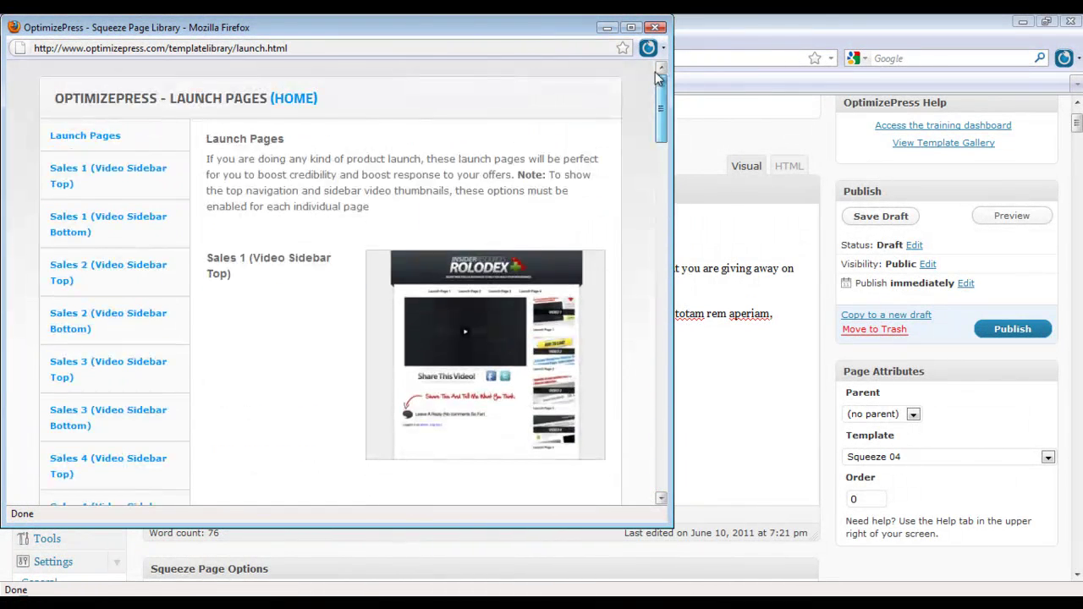
- Look through the membership page designs in the template library
{"action": "left_click", "coordinate": [294, 100]}
{"action": "left_click", "coordinate": [92, 265]}
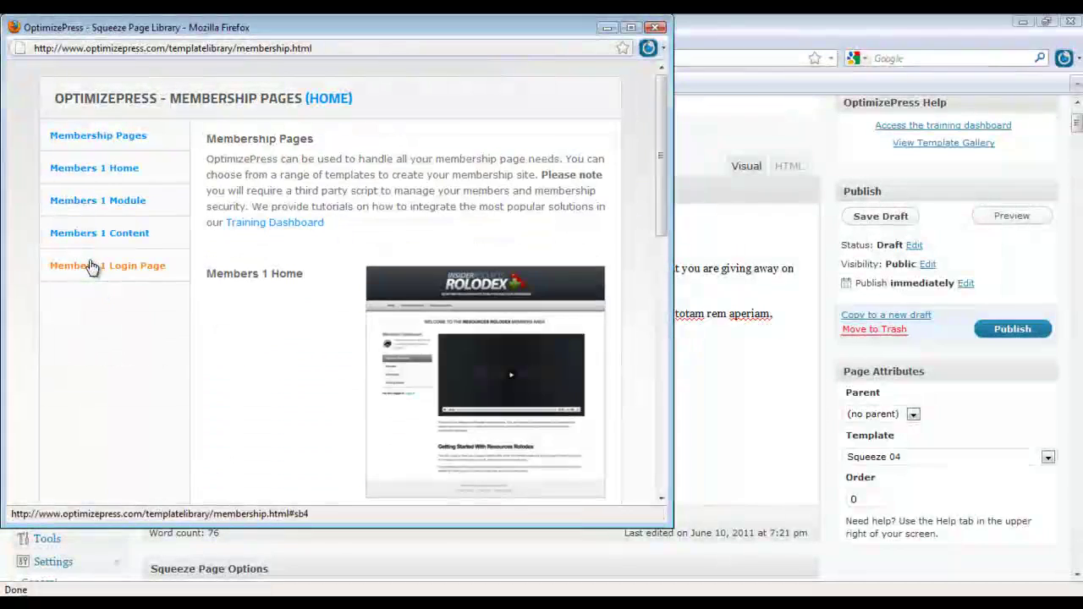
{"action": "scroll", "coordinate": [651, 282], "scroll_direction": "down", "scroll_amount": 4}
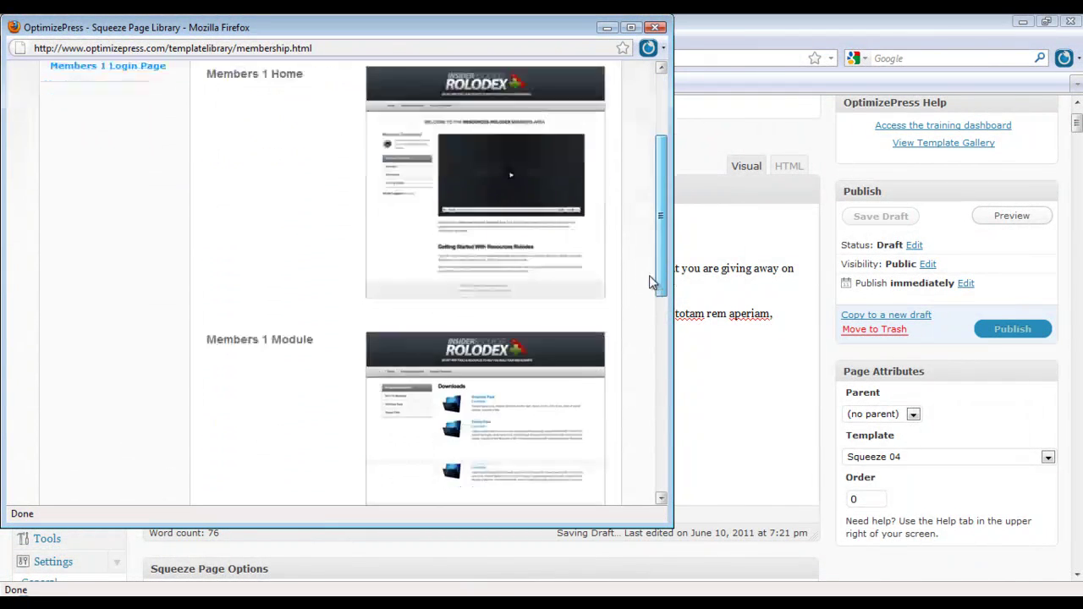
{"action": "scroll", "coordinate": [651, 282], "scroll_direction": "down", "scroll_amount": 10}
{"action": "scroll", "coordinate": [546, 382], "scroll_direction": "up", "scroll_amount": 4}
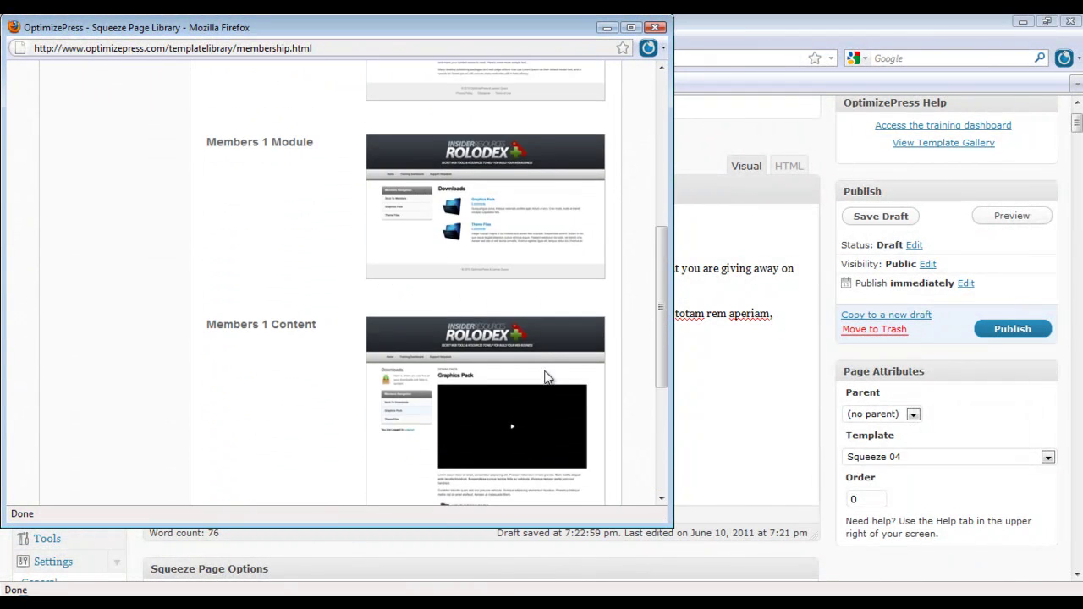
{"action": "scroll", "coordinate": [479, 447], "scroll_direction": "up", "scroll_amount": 2}
{"action": "scroll", "coordinate": [462, 446], "scroll_direction": "up", "scroll_amount": 5}
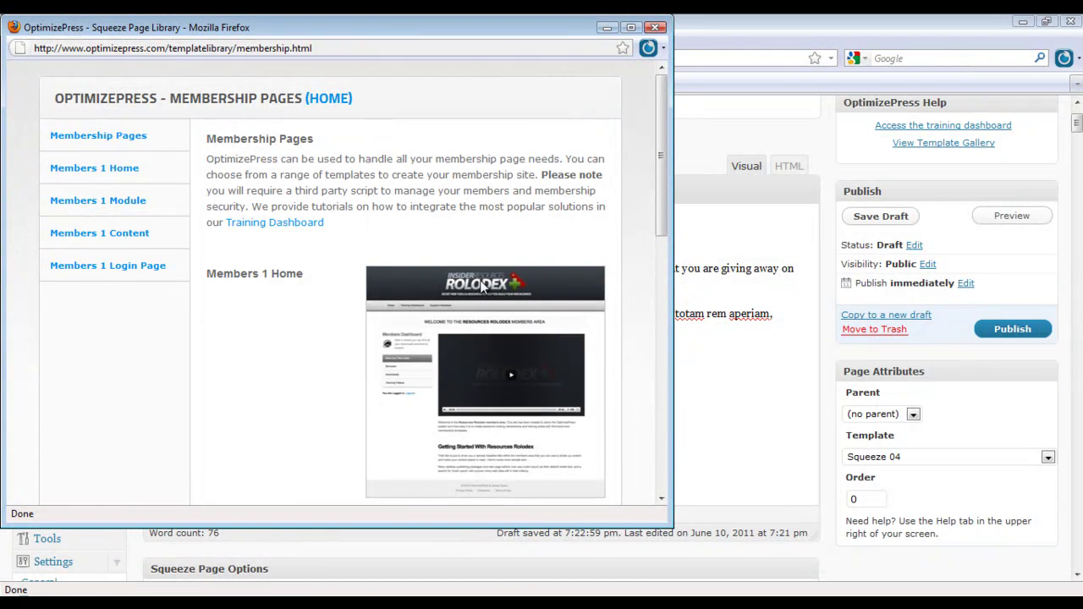
- View the blog page template in the library and close the gallery window
{"action": "left_click", "coordinate": [329, 100]}
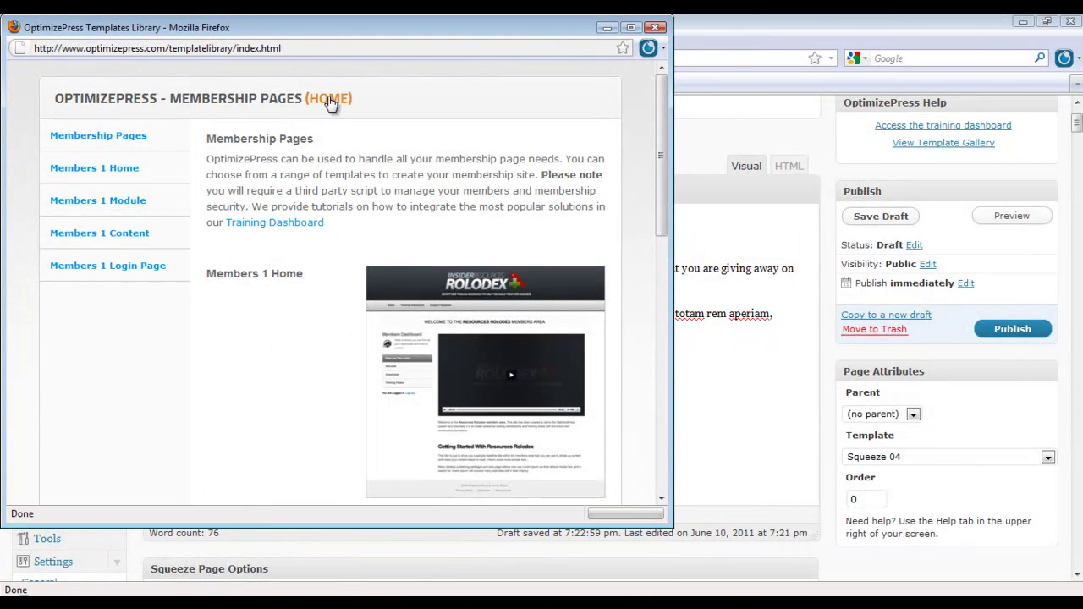
{"action": "left_click", "coordinate": [109, 300]}
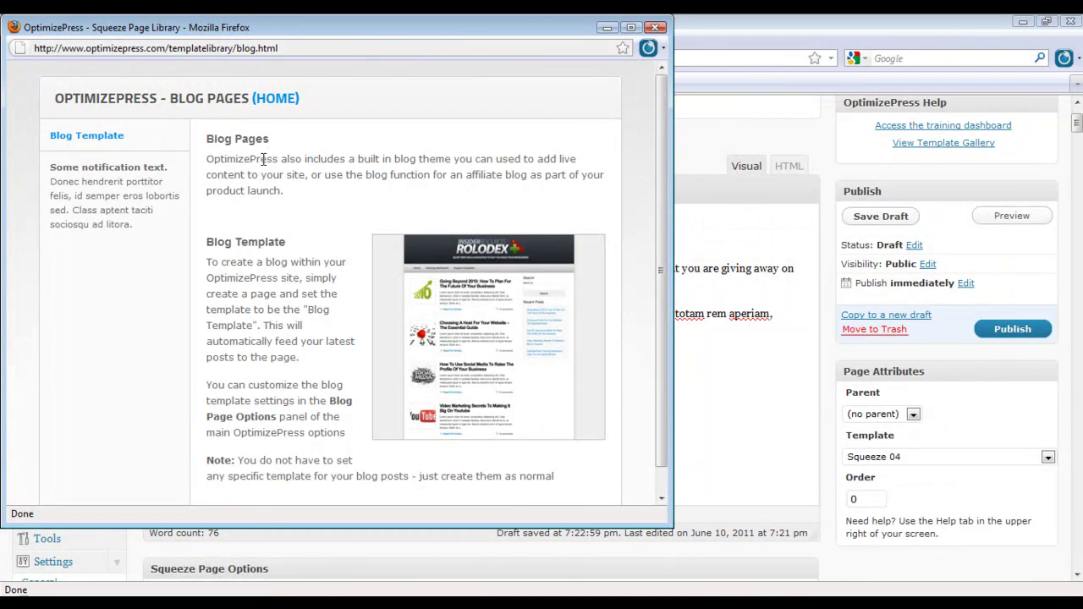
{"action": "left_click", "coordinate": [280, 98]}
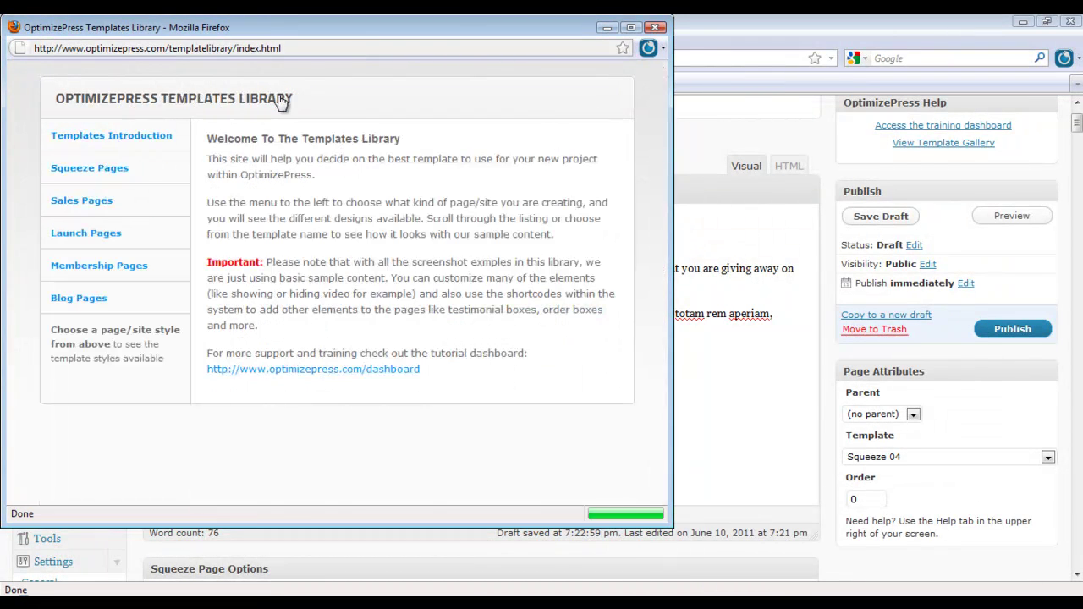
{"action": "left_click", "coordinate": [658, 29]}
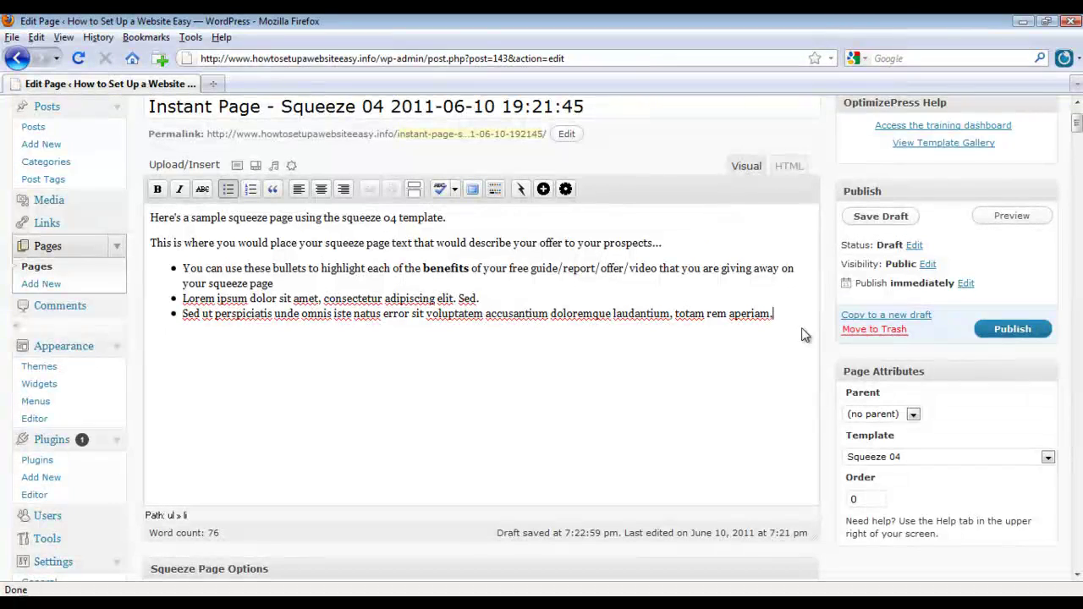
- Examine the draft's squeeze page options for overall page, navigation, gateway, header, logo and custom header settings
{"action": "scroll", "coordinate": [783, 316], "scroll_direction": "down", "scroll_amount": 8}
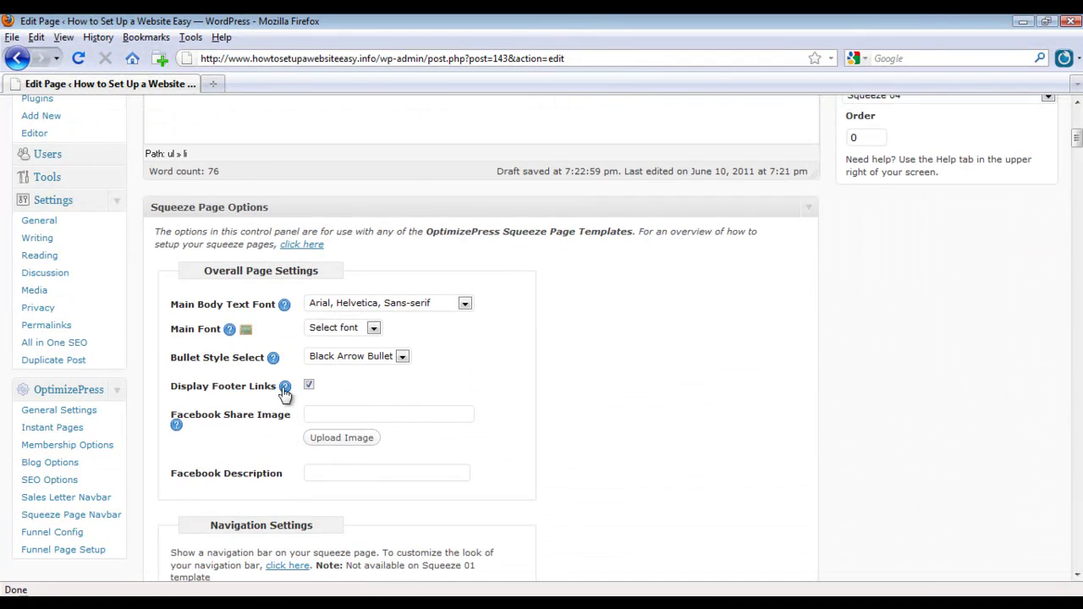
{"action": "scroll", "coordinate": [469, 405], "scroll_direction": "down", "scroll_amount": 6}
{"action": "scroll", "coordinate": [469, 404], "scroll_direction": "down", "scroll_amount": 4}
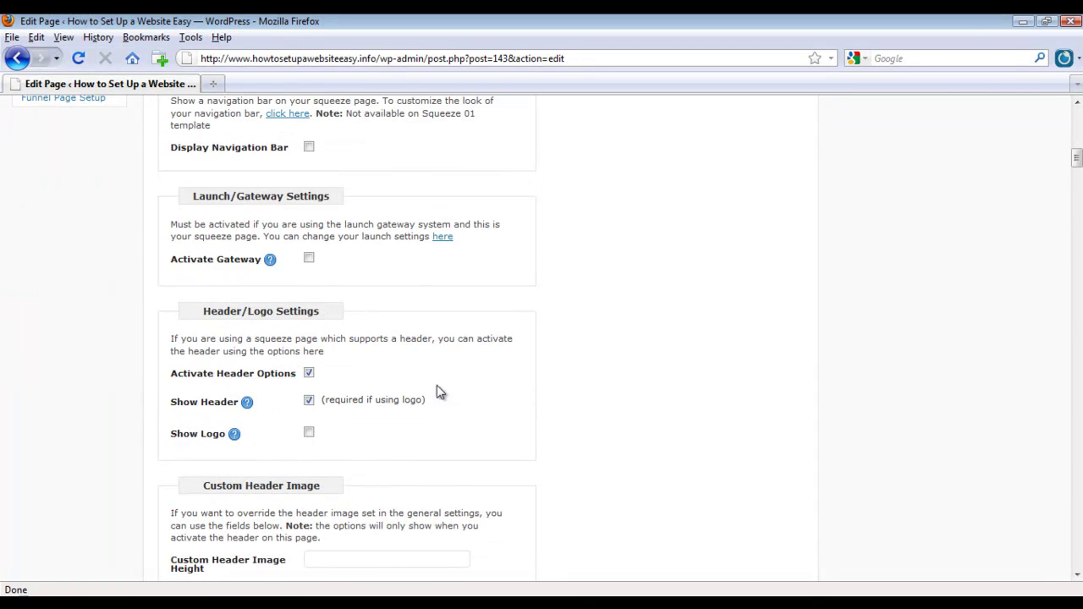
{"action": "scroll", "coordinate": [412, 346], "scroll_direction": "down", "scroll_amount": 2}
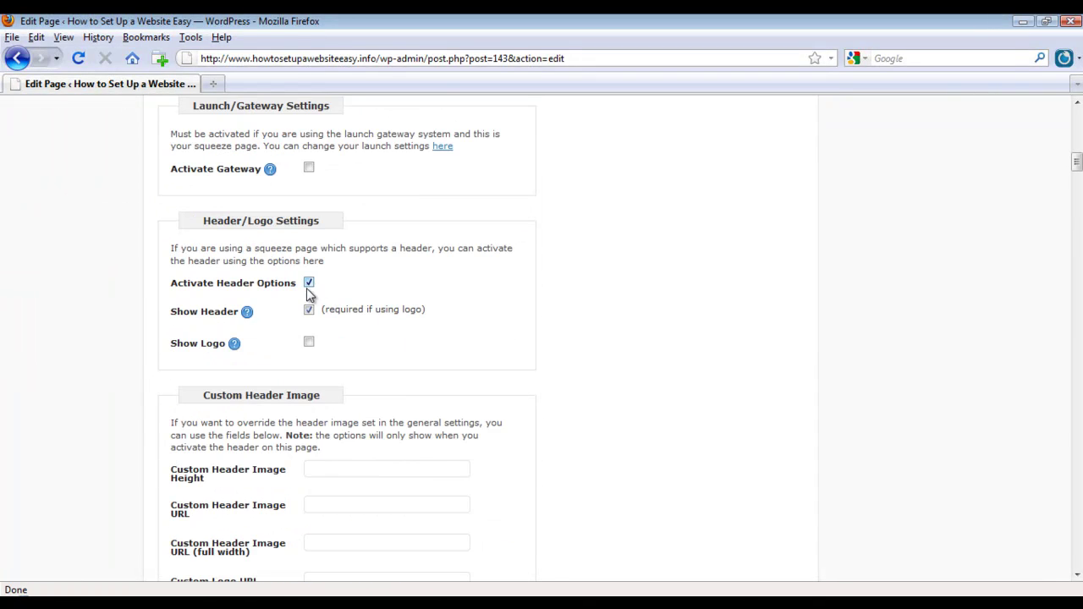
{"action": "scroll", "coordinate": [331, 283], "scroll_direction": "down", "scroll_amount": 6}
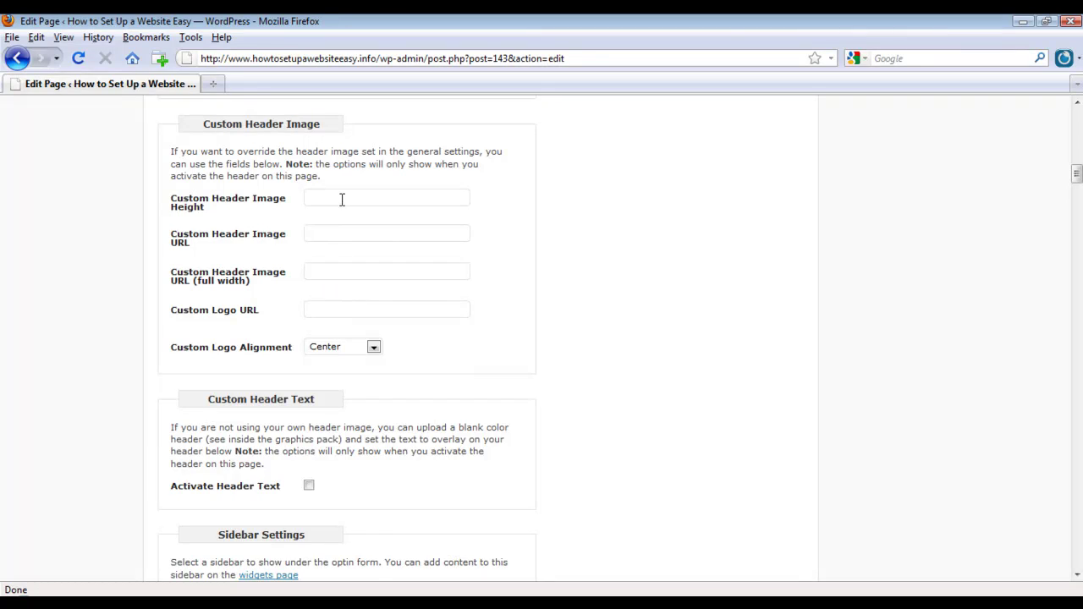
{"action": "scroll", "coordinate": [367, 236], "scroll_direction": "up", "scroll_amount": 4}
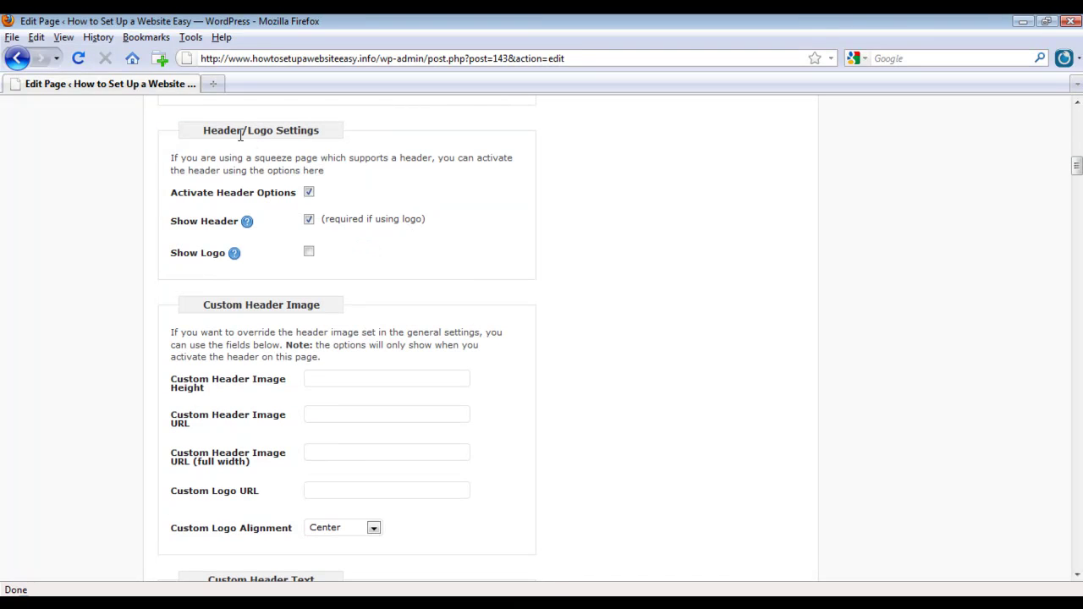
{"action": "left_click", "coordinate": [334, 381]}
{"action": "scroll", "coordinate": [461, 378], "scroll_direction": "down", "scroll_amount": 2}
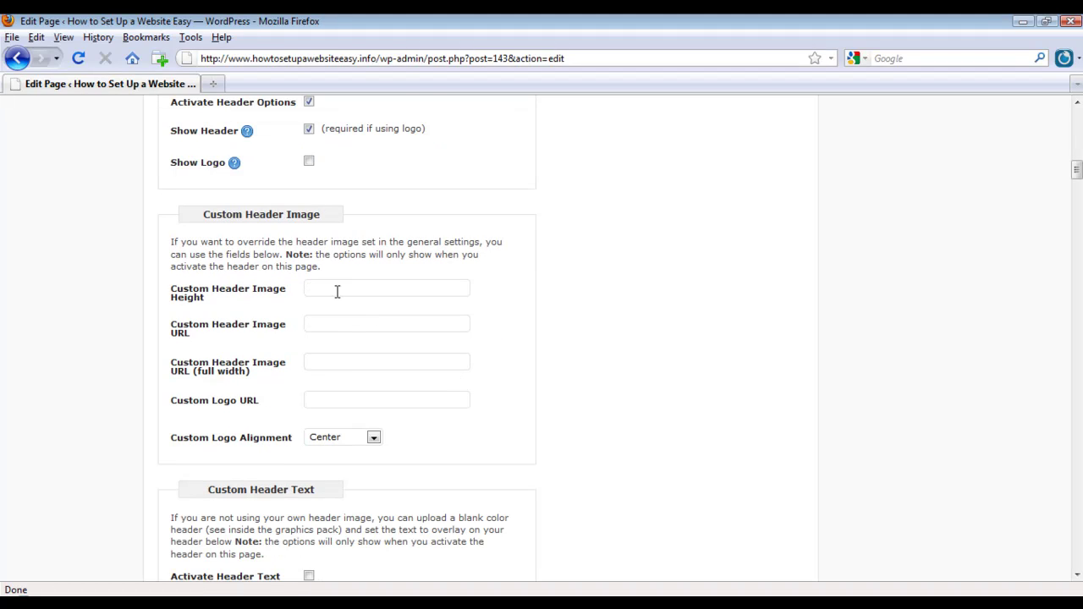
{"action": "scroll", "coordinate": [347, 366], "scroll_direction": "down", "scroll_amount": 4}
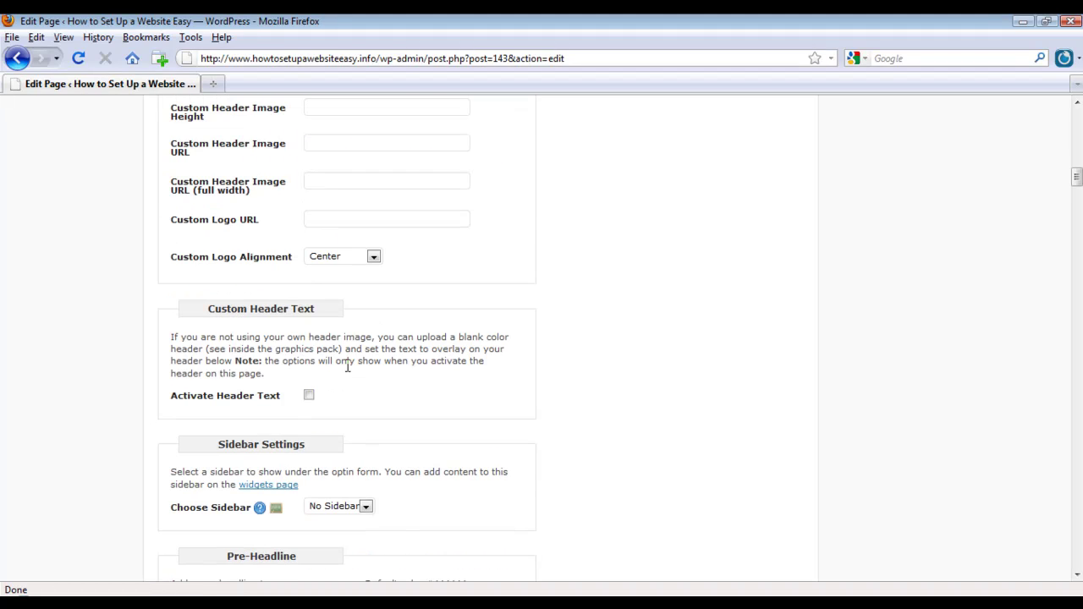
- Examine the headline options, including the text, colors and font settings of the headline below the video
{"action": "scroll", "coordinate": [364, 383], "scroll_direction": "down", "scroll_amount": 12}
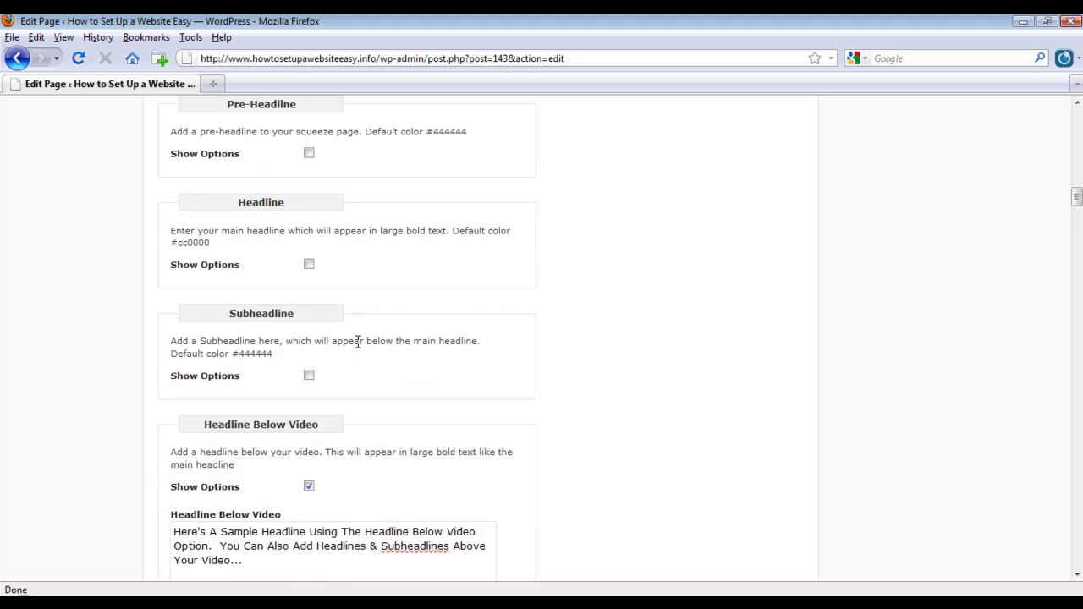
{"action": "scroll", "coordinate": [357, 347], "scroll_direction": "down", "scroll_amount": 2}
{"action": "left_click_drag", "start_coordinate": [323, 384], "coordinate": [137, 334]}
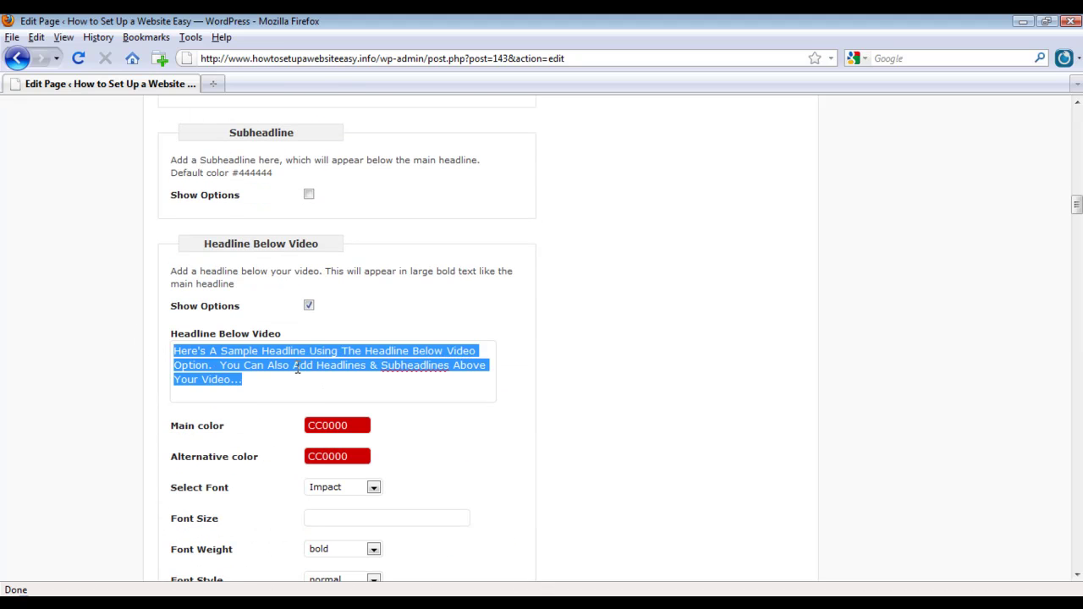
{"action": "left_click", "coordinate": [294, 365]}
{"action": "scroll", "coordinate": [312, 382], "scroll_direction": "down", "scroll_amount": 4}
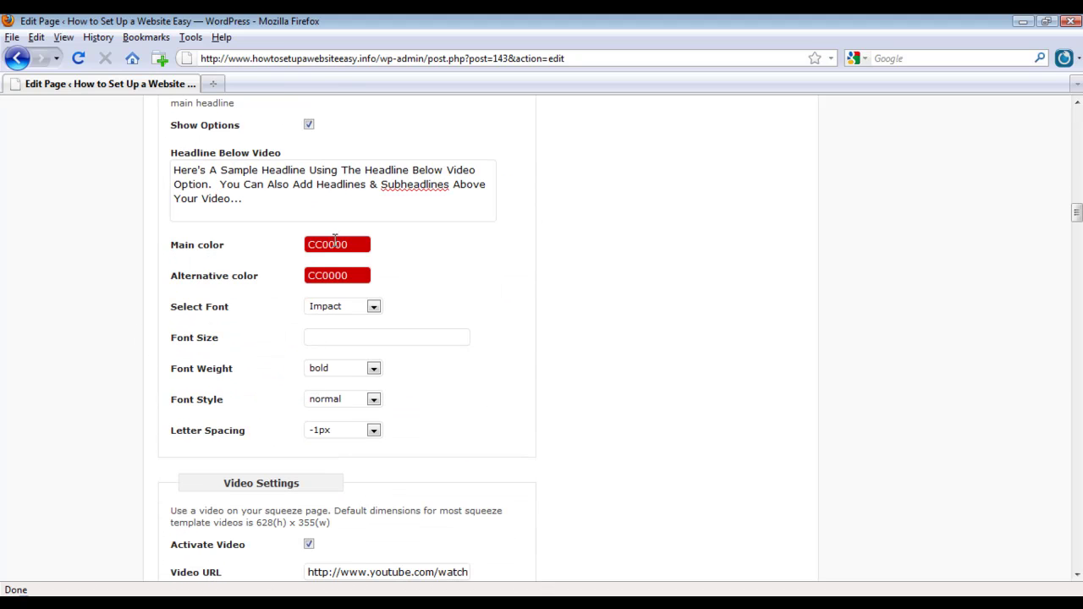
{"action": "left_click", "coordinate": [334, 244]}
{"action": "left_click", "coordinate": [584, 362]}
- Replace the squeeze page's video URL with the link to the howtosetupawebsite.mp4 file
{"action": "scroll", "coordinate": [513, 362], "scroll_direction": "down", "scroll_amount": 6}
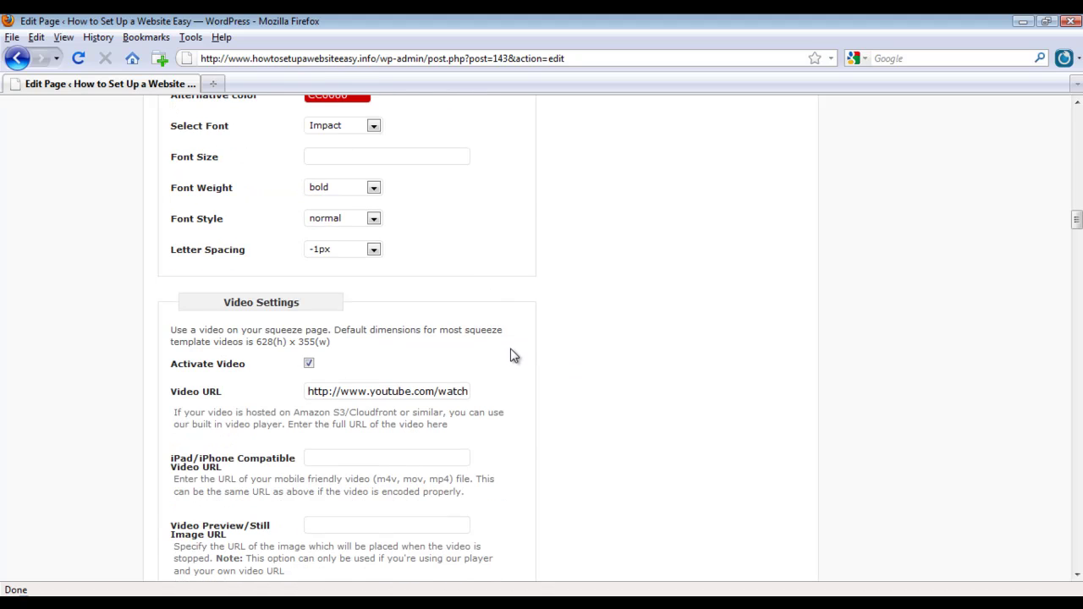
{"action": "left_click_drag", "start_coordinate": [309, 300], "coordinate": [558, 298]}
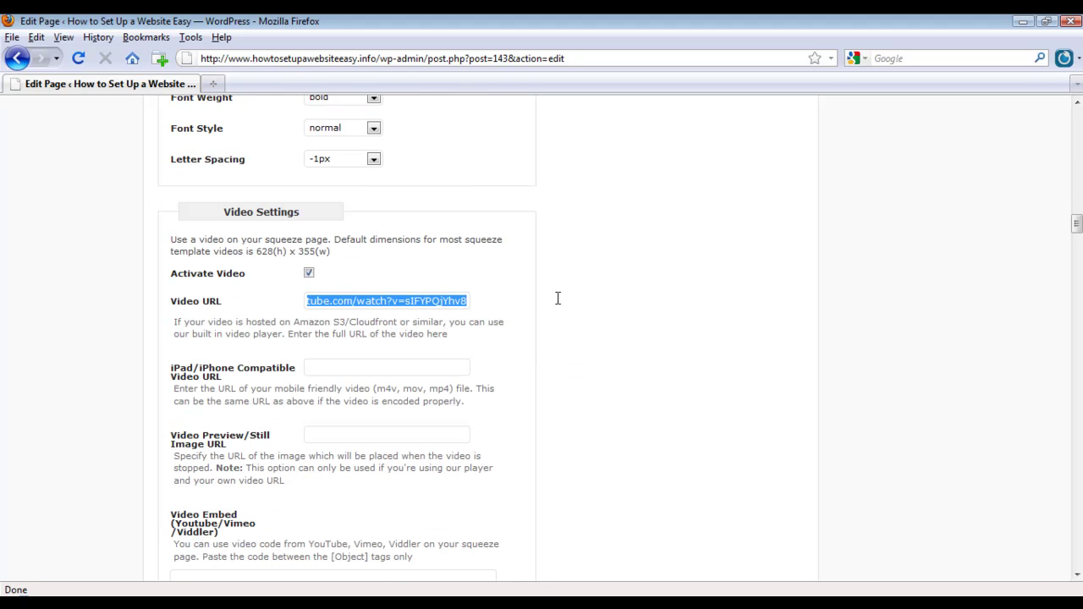
{"action": "key", "text": "ctrl+v"}
{"action": "left_click", "coordinate": [510, 312]}
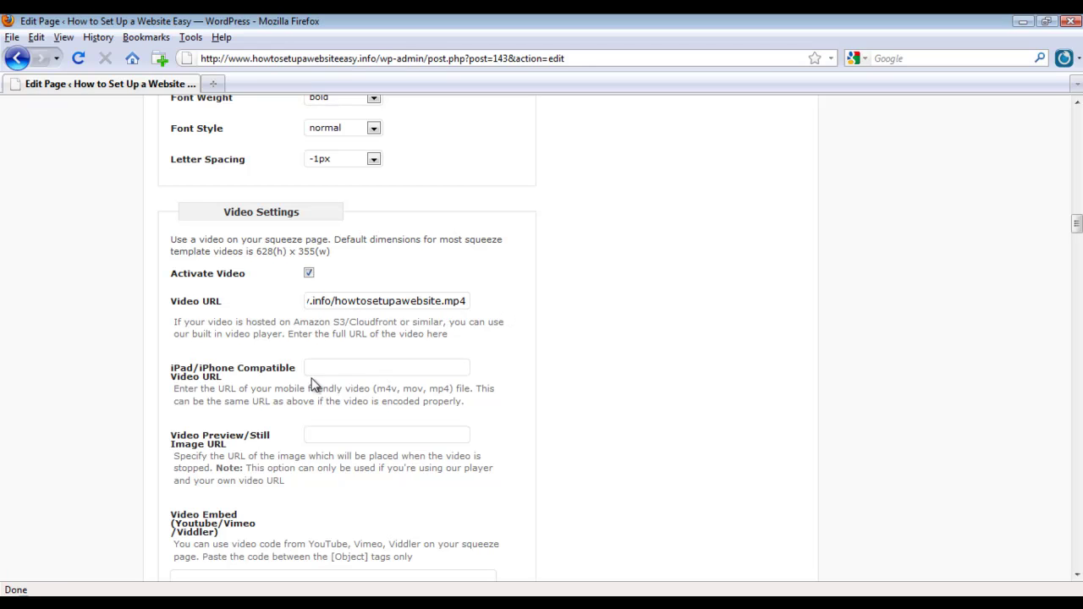
- Review the remaining video embed, size, playback and graphic settings and the opt-in customization options
{"action": "scroll", "coordinate": [347, 392], "scroll_direction": "down", "scroll_amount": 4}
{"action": "scroll", "coordinate": [348, 392], "scroll_direction": "up", "scroll_amount": 2}
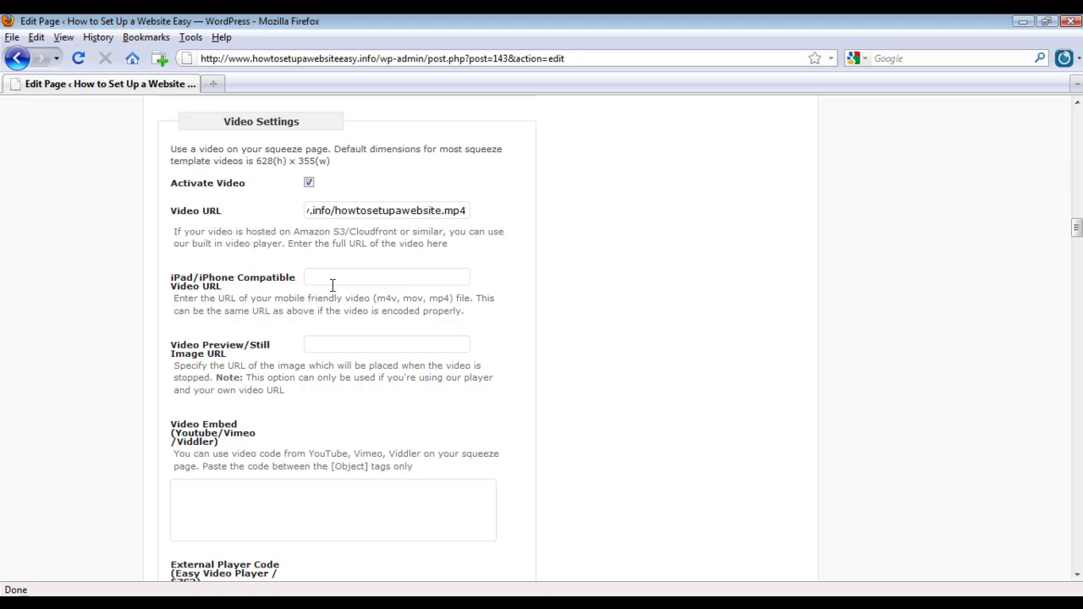
{"action": "scroll", "coordinate": [364, 326], "scroll_direction": "down", "scroll_amount": 10}
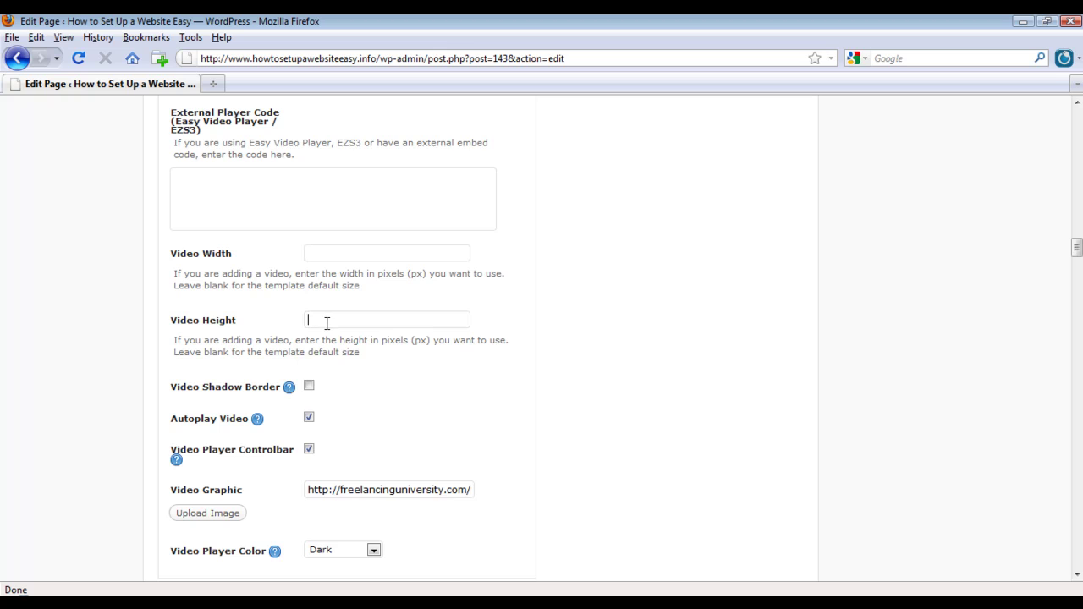
{"action": "left_click", "coordinate": [330, 326]}
{"action": "scroll", "coordinate": [330, 330], "scroll_direction": "down", "scroll_amount": 4}
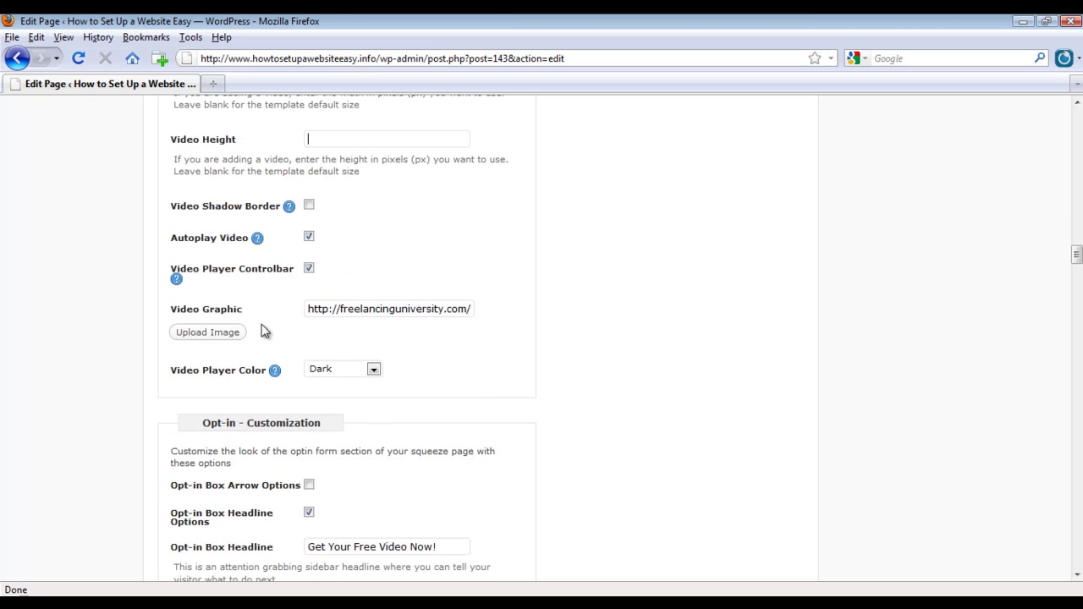
{"action": "scroll", "coordinate": [366, 287], "scroll_direction": "down", "scroll_amount": 6}
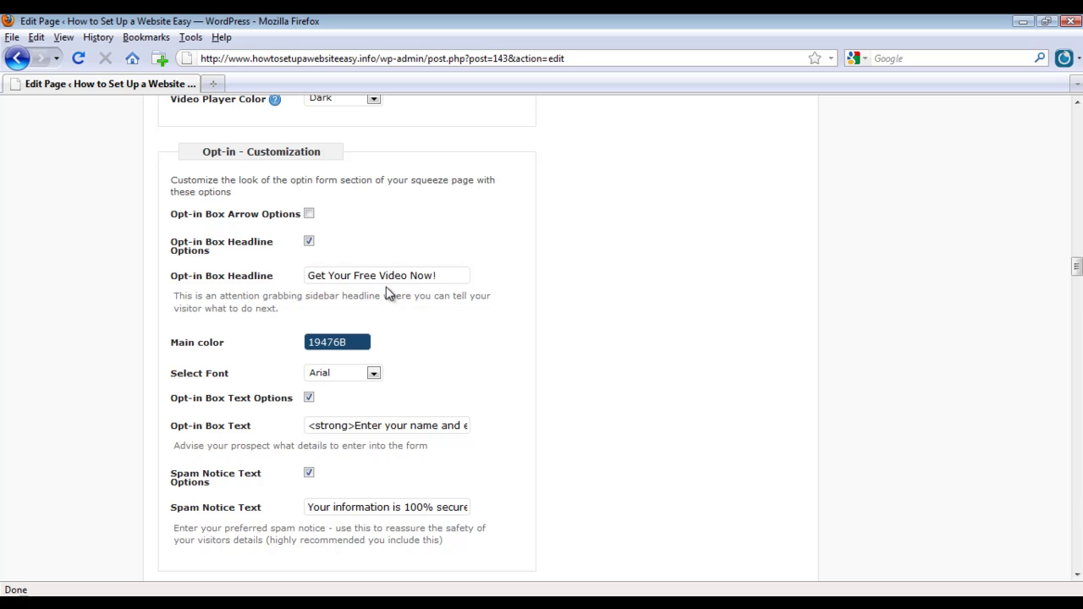
- Examine the squeeze page's opt-in box customization options and the autoresponder code section with its name and email fields
{"action": "left_click_drag", "start_coordinate": [320, 275], "coordinate": [483, 367]}
{"action": "left_click", "coordinate": [489, 371]}
{"action": "scroll", "coordinate": [484, 366], "scroll_direction": "down", "scroll_amount": 9}
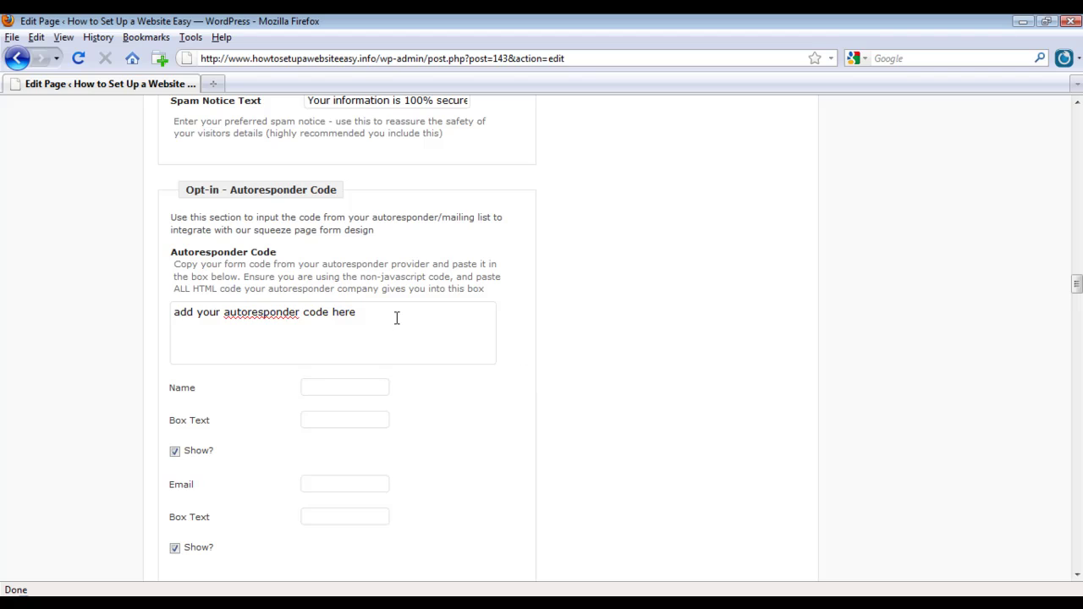
{"action": "left_click_drag", "start_coordinate": [396, 318], "coordinate": [75, 281]}
{"action": "left_click", "coordinate": [508, 353]}
{"action": "left_click_drag", "start_coordinate": [441, 336], "coordinate": [34, 275]}
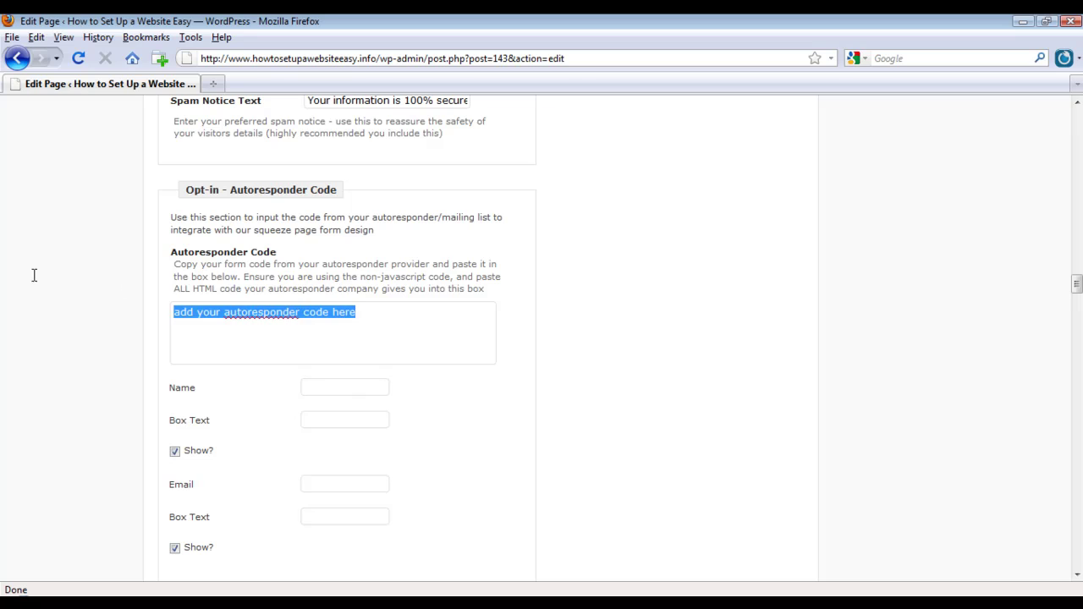
{"action": "left_click", "coordinate": [423, 318]}
{"action": "scroll", "coordinate": [409, 322], "scroll_direction": "down", "scroll_amount": 2}
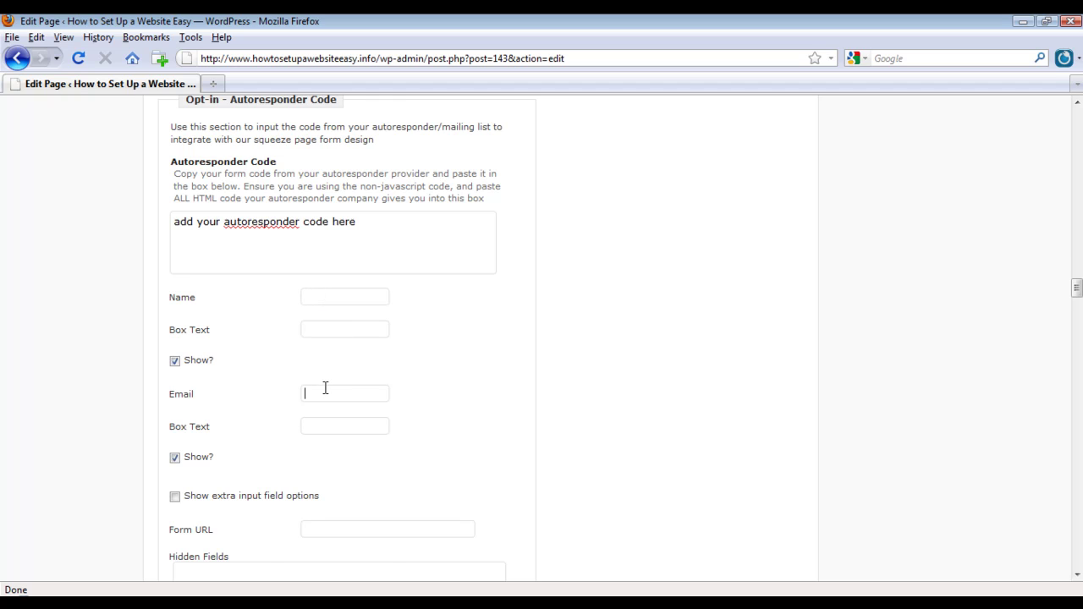
- Look through the available squeeze page button images and close the image selection without choosing one
{"action": "scroll", "coordinate": [324, 387], "scroll_direction": "down", "scroll_amount": 4}
{"action": "left_click", "coordinate": [278, 481]}
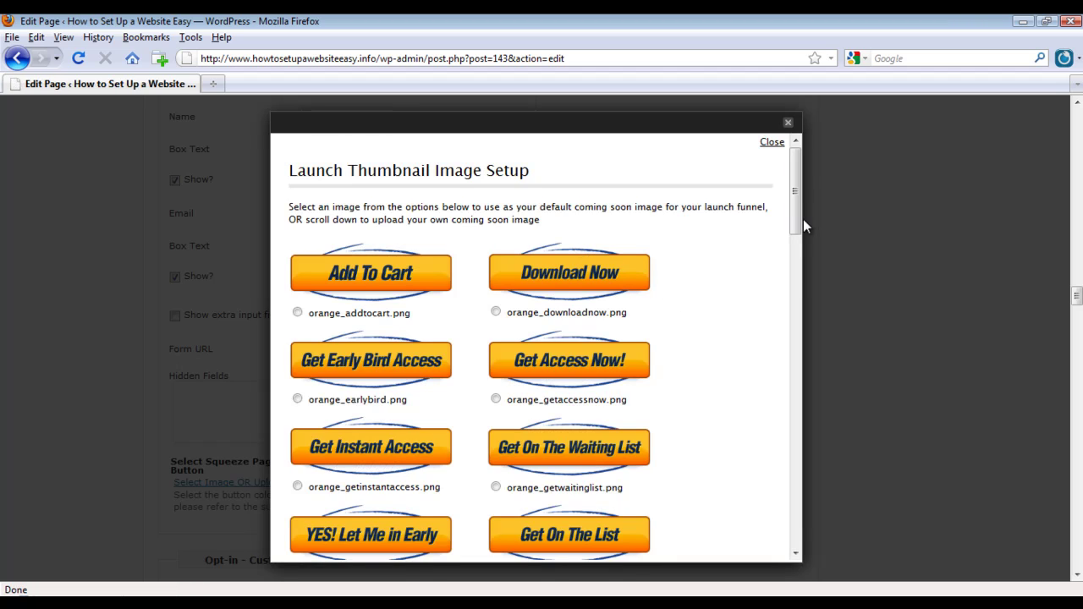
{"action": "left_click_drag", "start_coordinate": [797, 223], "coordinate": [793, 177]}
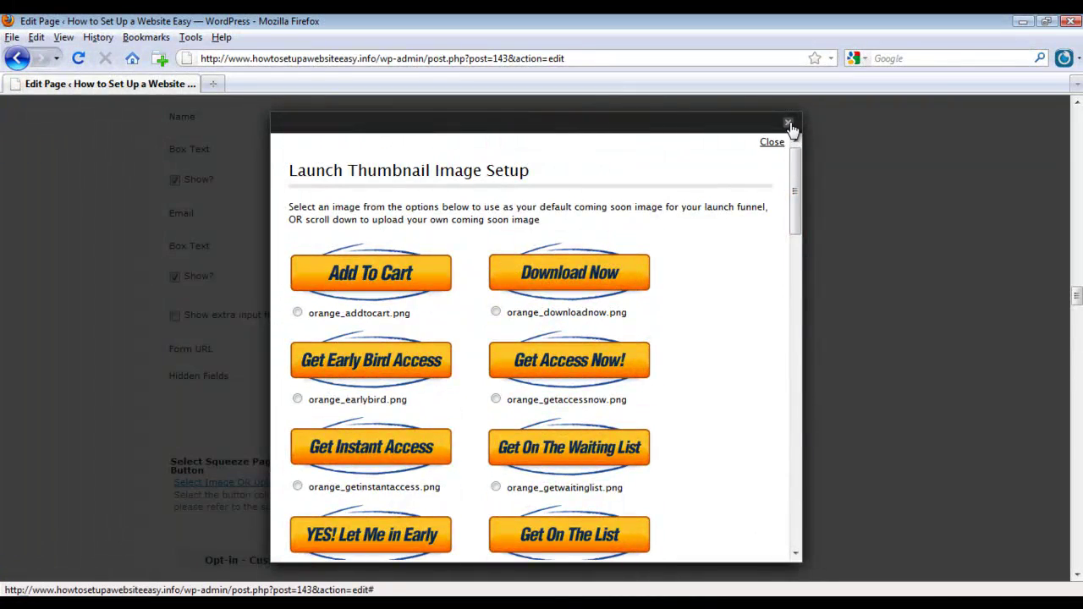
{"action": "left_click", "coordinate": [787, 125]}
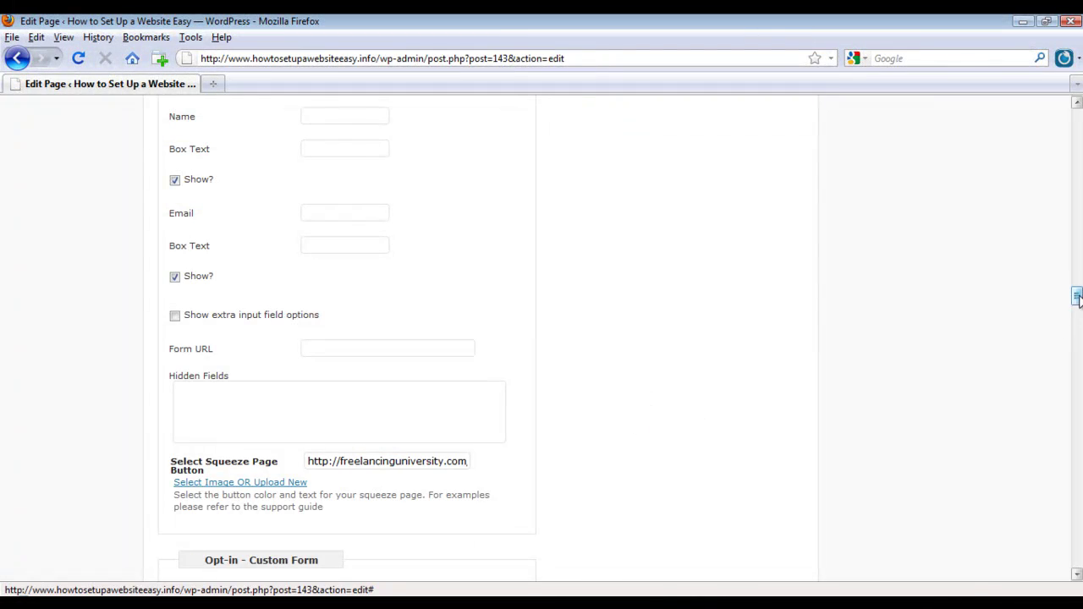
- Publish the squeeze page and view the live page in a separate browser tab
{"action": "left_click_drag", "start_coordinate": [1075, 296], "coordinate": [1057, 127]}
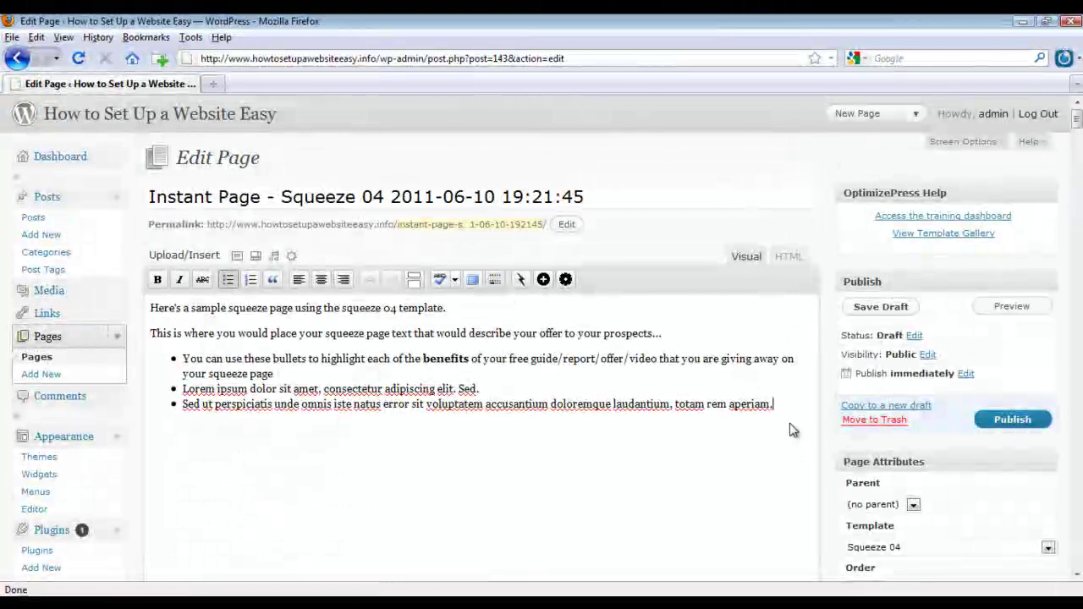
{"action": "left_click", "coordinate": [1015, 419]}
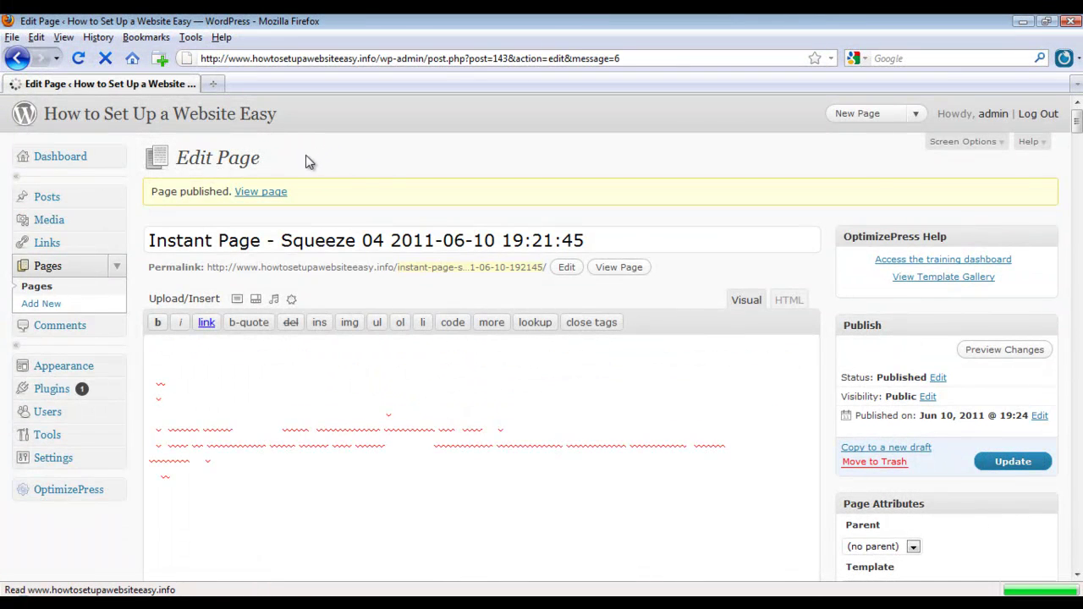
{"action": "middle_click", "coordinate": [245, 191]}
{"action": "left_click", "coordinate": [296, 82]}
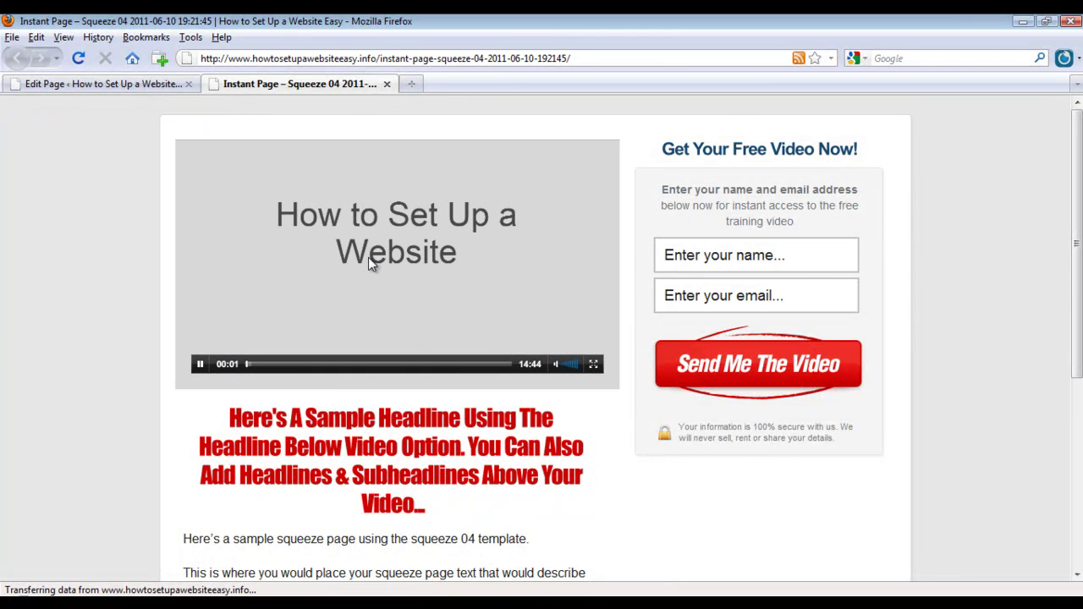
- Change the page's template to Squeeze 04 (Header) and update the page
{"action": "left_click", "coordinate": [118, 84]}
{"action": "scroll", "coordinate": [862, 372], "scroll_direction": "down", "scroll_amount": 4}
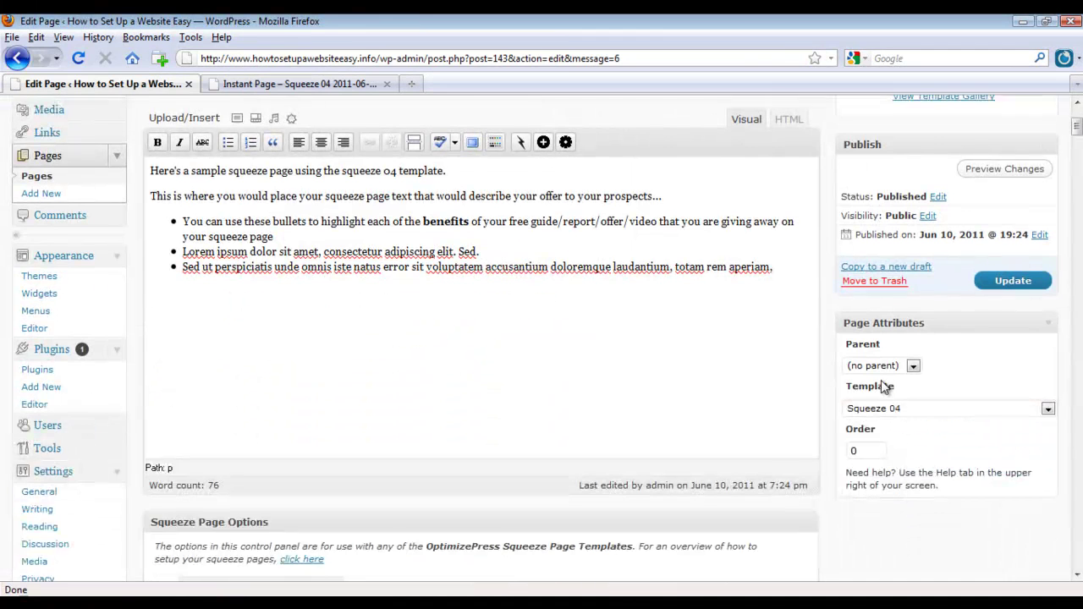
{"action": "left_click", "coordinate": [903, 409]}
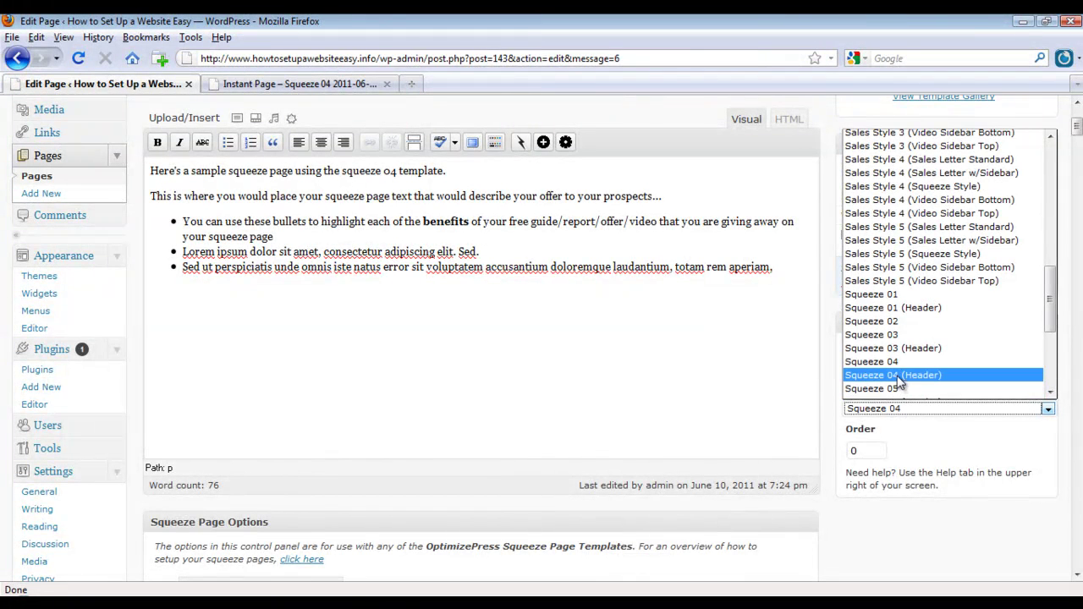
{"action": "left_click", "coordinate": [897, 376]}
{"action": "left_click", "coordinate": [1006, 281]}
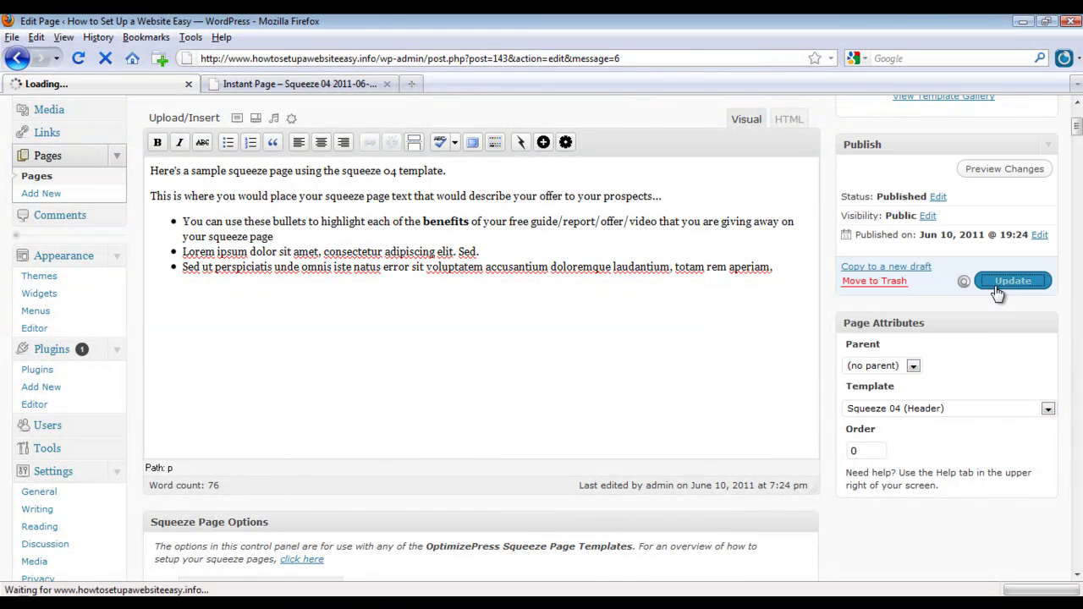
- Reload the live squeeze page, skip ahead in its video to test playback, and pause it
{"action": "left_click", "coordinate": [338, 90]}
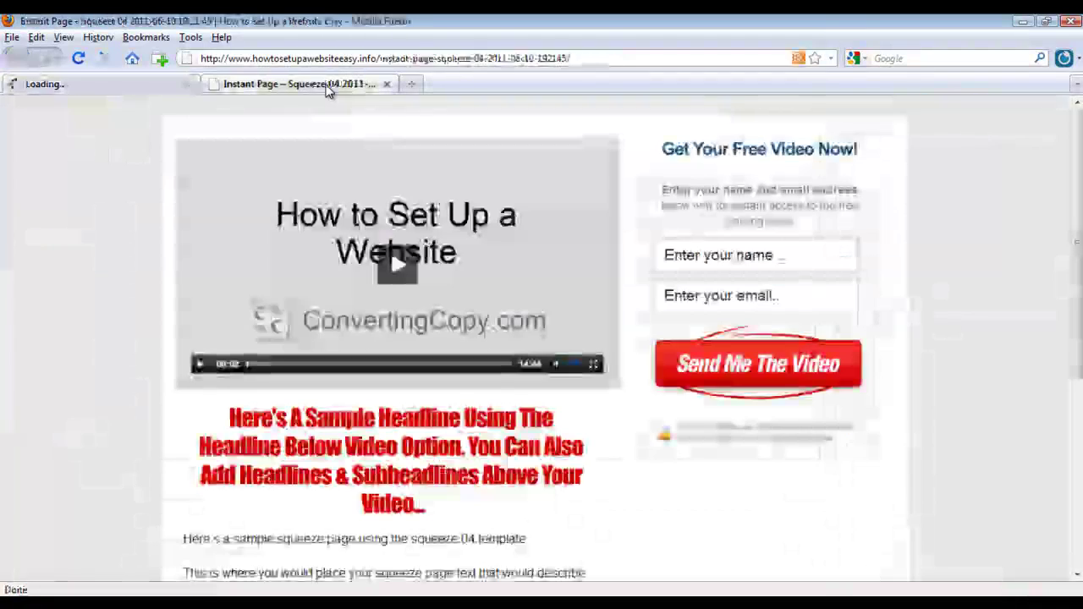
{"action": "left_click", "coordinate": [79, 59]}
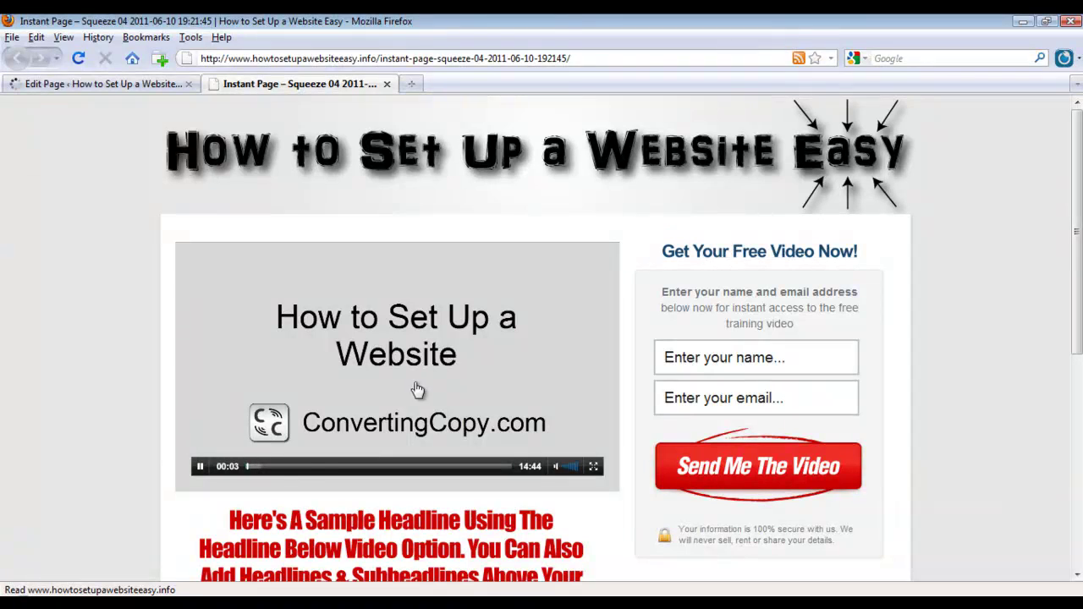
{"action": "left_click", "coordinate": [259, 471]}
{"action": "left_click", "coordinate": [257, 468]}
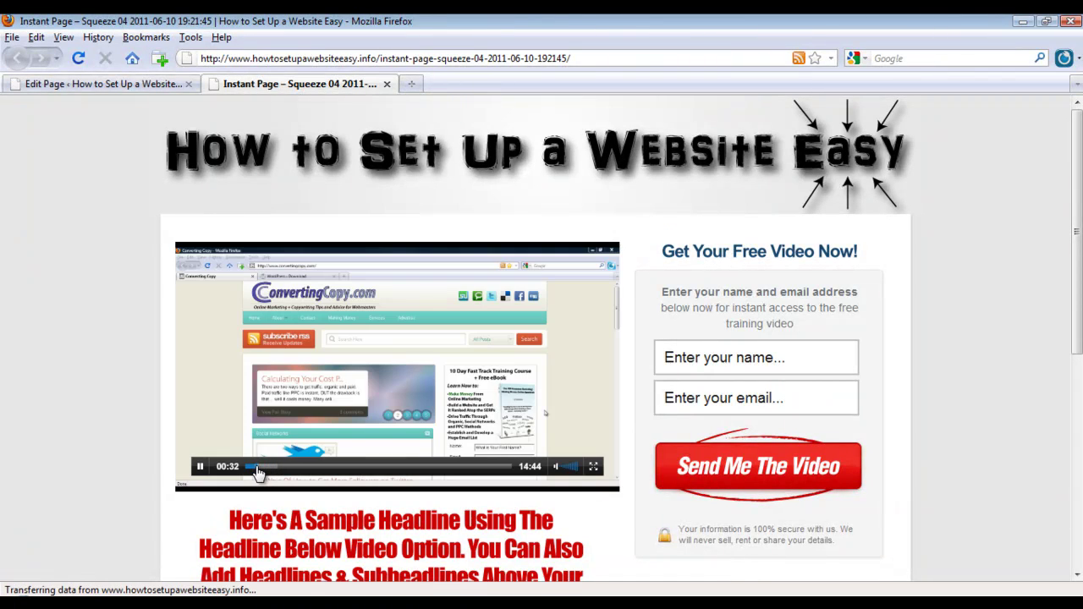
{"action": "left_click", "coordinate": [267, 468]}
{"action": "left_click", "coordinate": [359, 413]}
- Examine the live squeeze page's opt-in name and email fields, headline and bullet text
{"action": "scroll", "coordinate": [972, 364], "scroll_direction": "down", "scroll_amount": 4}
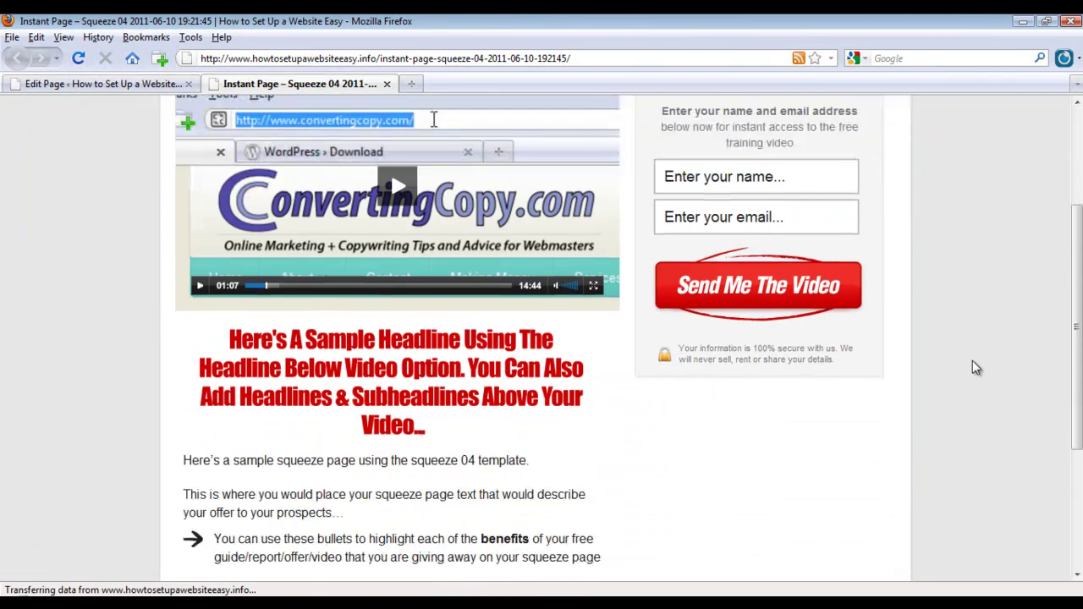
{"action": "scroll", "coordinate": [968, 365], "scroll_direction": "up", "scroll_amount": 4}
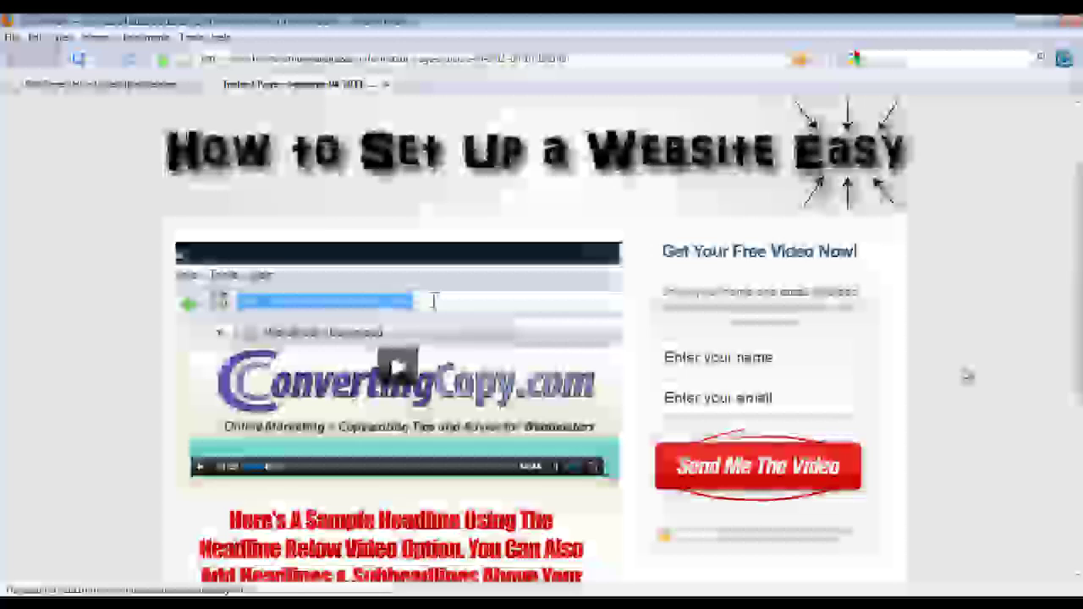
{"action": "left_click", "coordinate": [772, 366]}
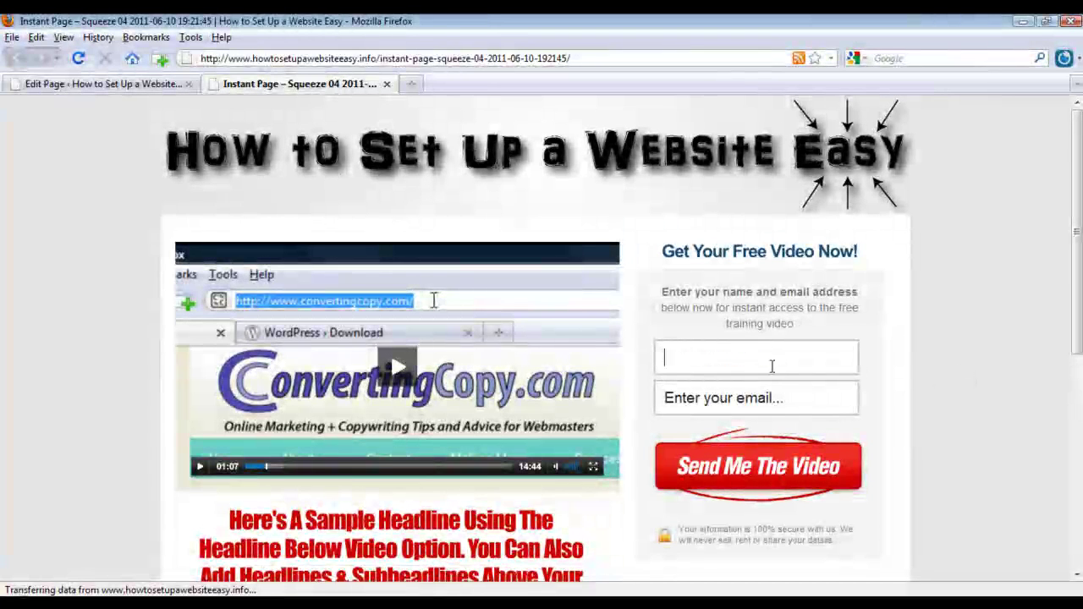
{"action": "left_click", "coordinate": [774, 402]}
{"action": "scroll", "coordinate": [685, 361], "scroll_direction": "down", "scroll_amount": 5}
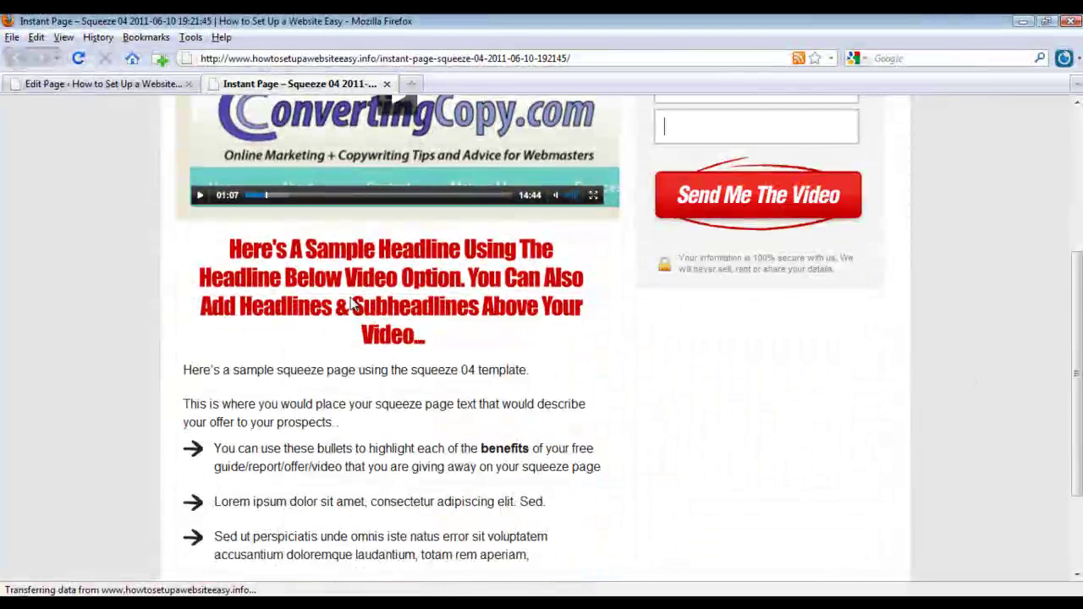
{"action": "scroll", "coordinate": [355, 306], "scroll_direction": "down", "scroll_amount": 2}
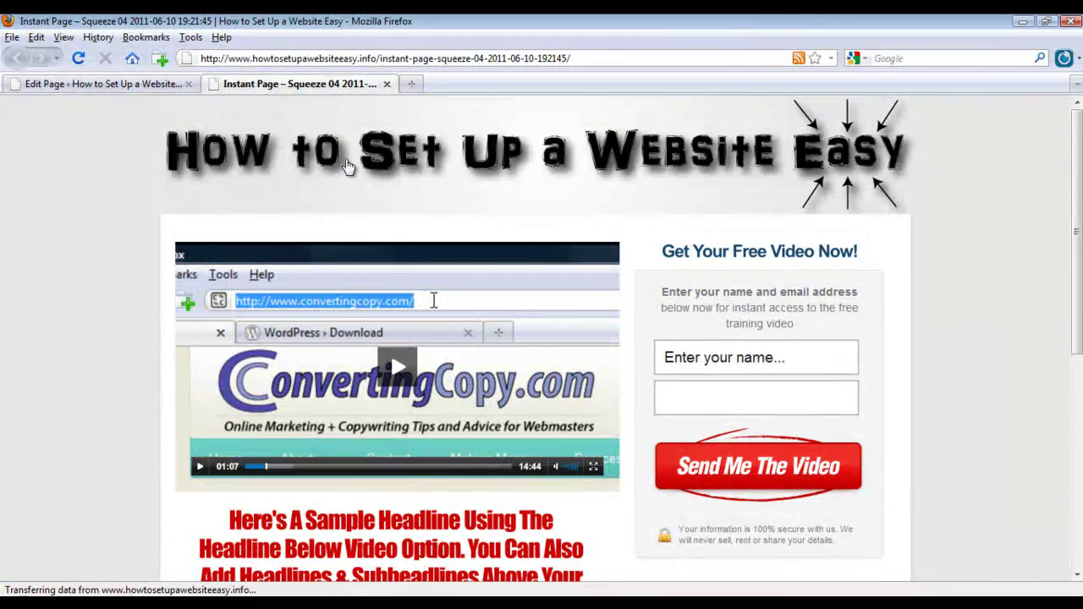
- Change the page's template to Blog Template w/ Full Content & Images, update it, and reload the live page
{"action": "left_click", "coordinate": [102, 83]}
{"action": "scroll", "coordinate": [732, 330], "scroll_direction": "down", "scroll_amount": 4}
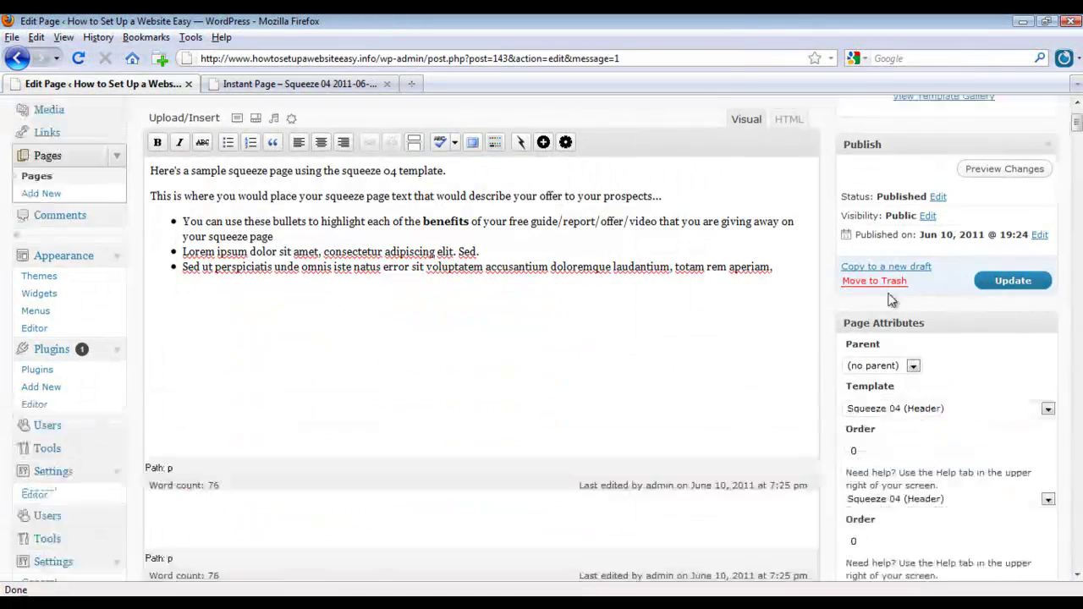
{"action": "left_click", "coordinate": [1046, 409]}
{"action": "scroll", "coordinate": [916, 317], "scroll_direction": "up", "scroll_amount": 12}
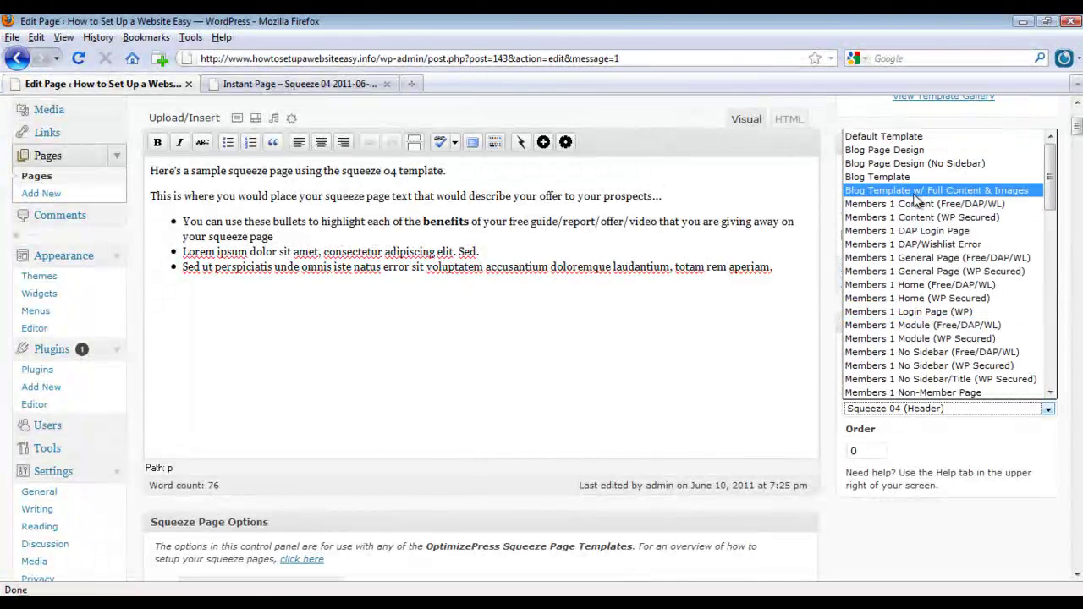
{"action": "left_click", "coordinate": [914, 190]}
{"action": "left_click", "coordinate": [995, 275]}
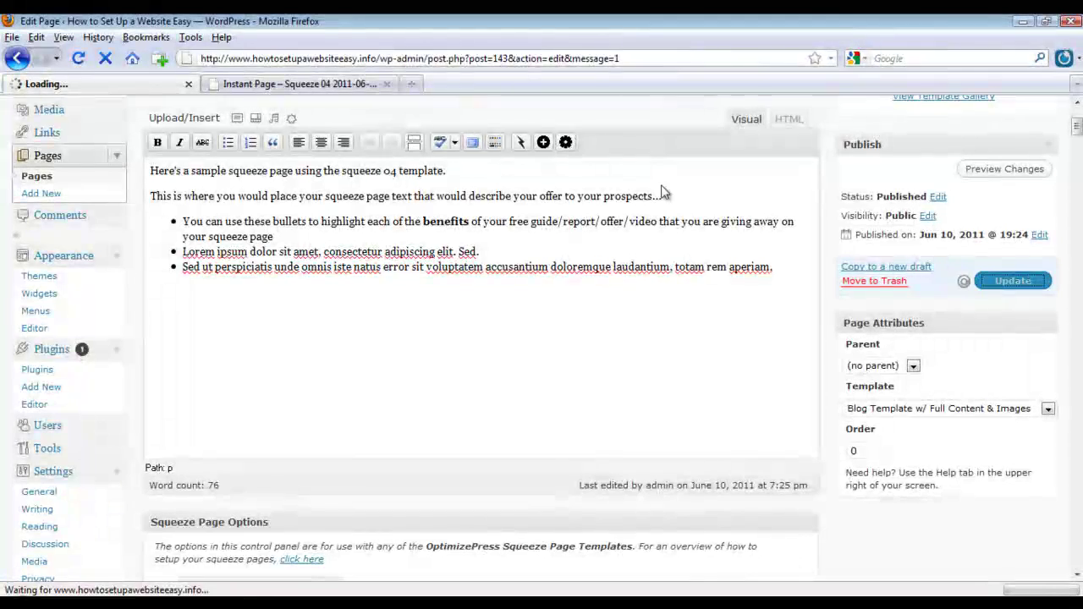
{"action": "left_click", "coordinate": [319, 88]}
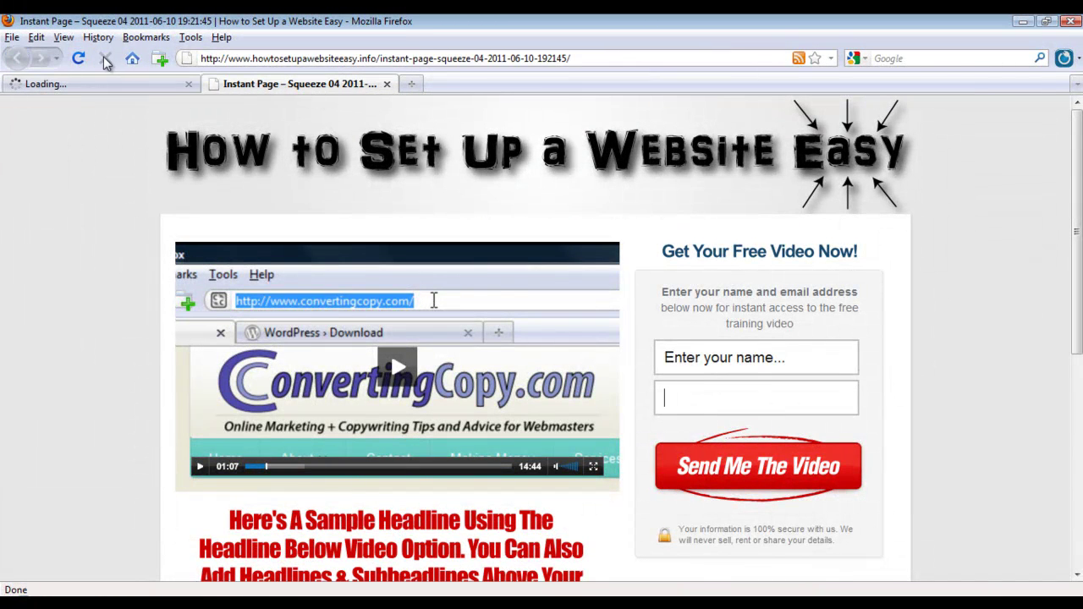
{"action": "left_click", "coordinate": [78, 60]}
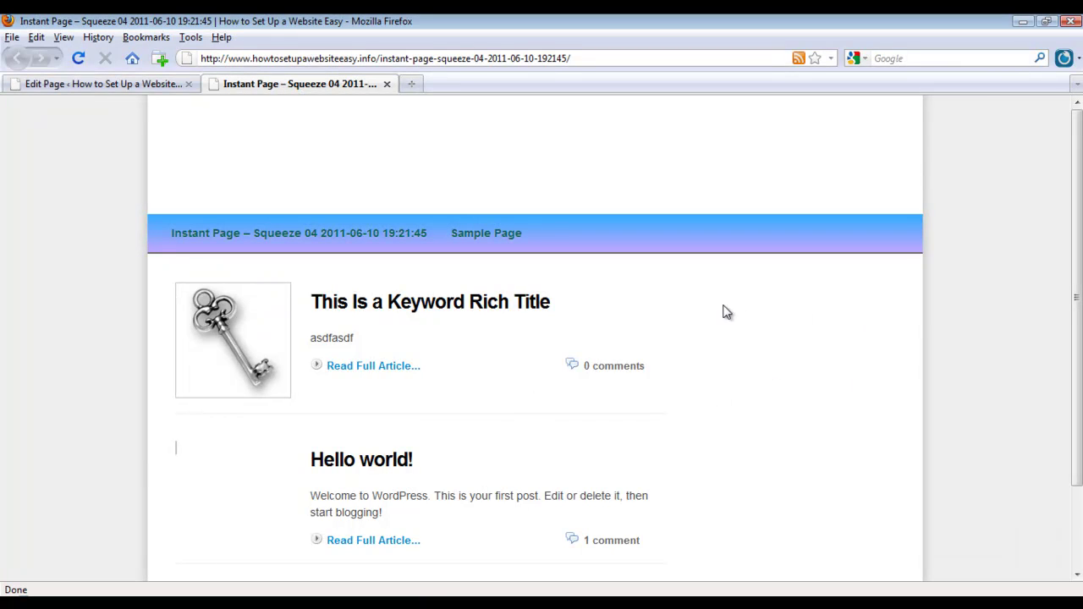
- Add the Calendar and Search widgets to the Blog Sidebar in the site's widget settings
{"action": "left_click", "coordinate": [115, 80]}
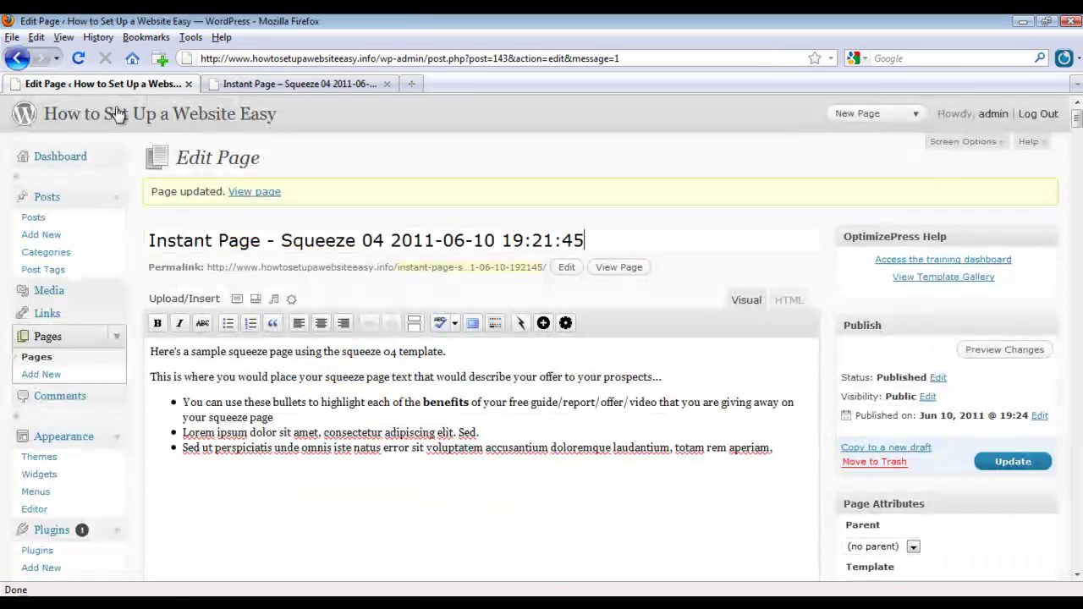
{"action": "scroll", "coordinate": [108, 378], "scroll_direction": "down", "scroll_amount": 2}
{"action": "scroll", "coordinate": [108, 378], "scroll_direction": "down", "scroll_amount": 2}
{"action": "left_click", "coordinate": [44, 307]}
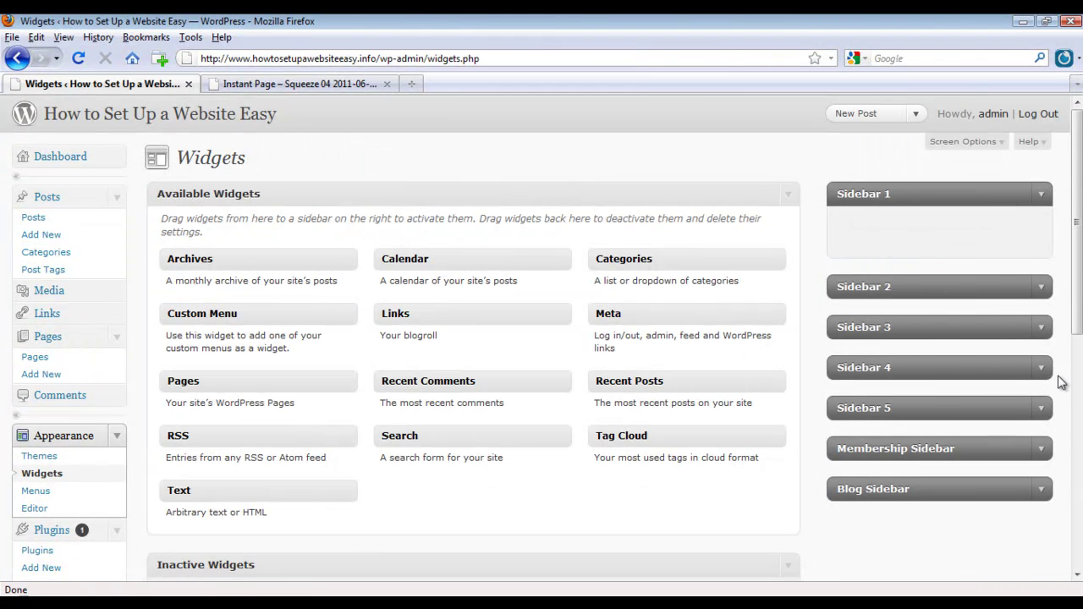
{"action": "left_click", "coordinate": [1043, 495]}
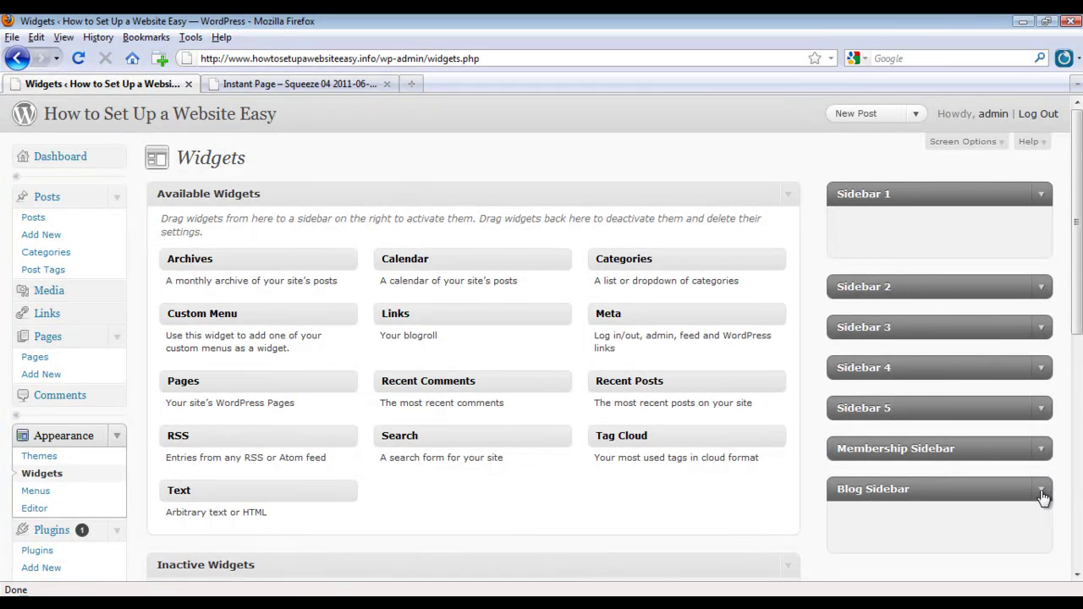
{"action": "scroll", "coordinate": [1043, 496], "scroll_direction": "down", "scroll_amount": 2}
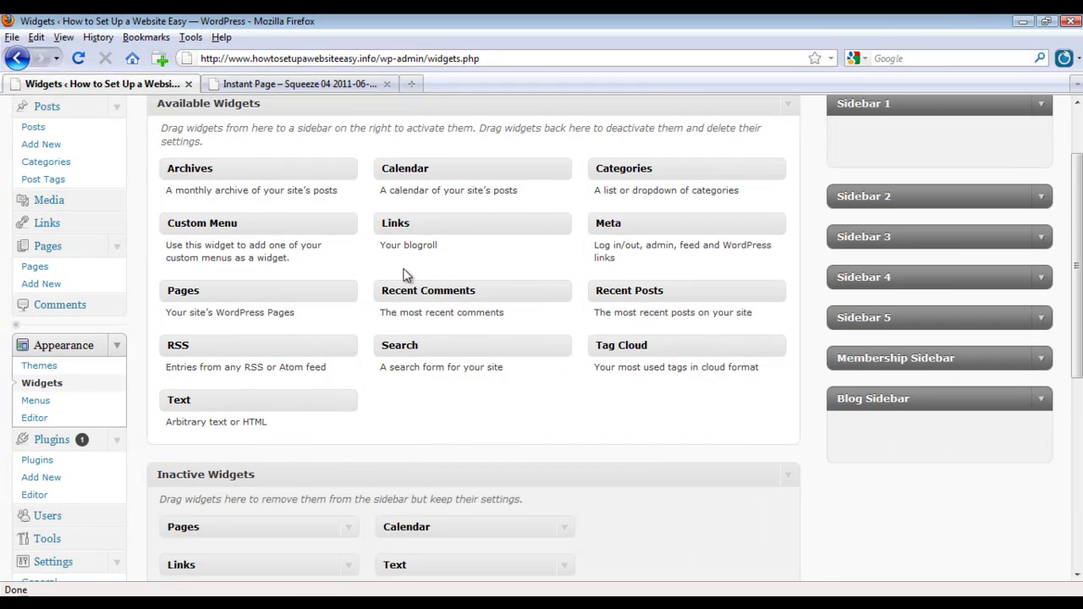
{"action": "left_click_drag", "start_coordinate": [390, 175], "coordinate": [884, 422]}
{"action": "left_click_drag", "start_coordinate": [433, 344], "coordinate": [880, 424]}
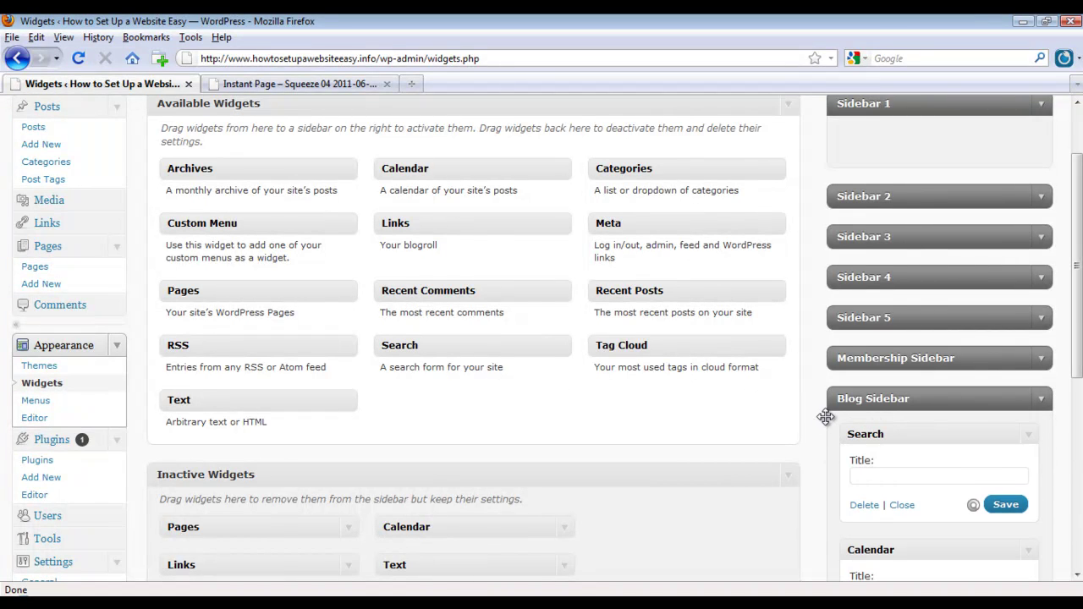
- Upload the header PNG image as the blog header in the OptimizePress Blog Options
{"action": "scroll", "coordinate": [861, 373], "scroll_direction": "up", "scroll_amount": 3}
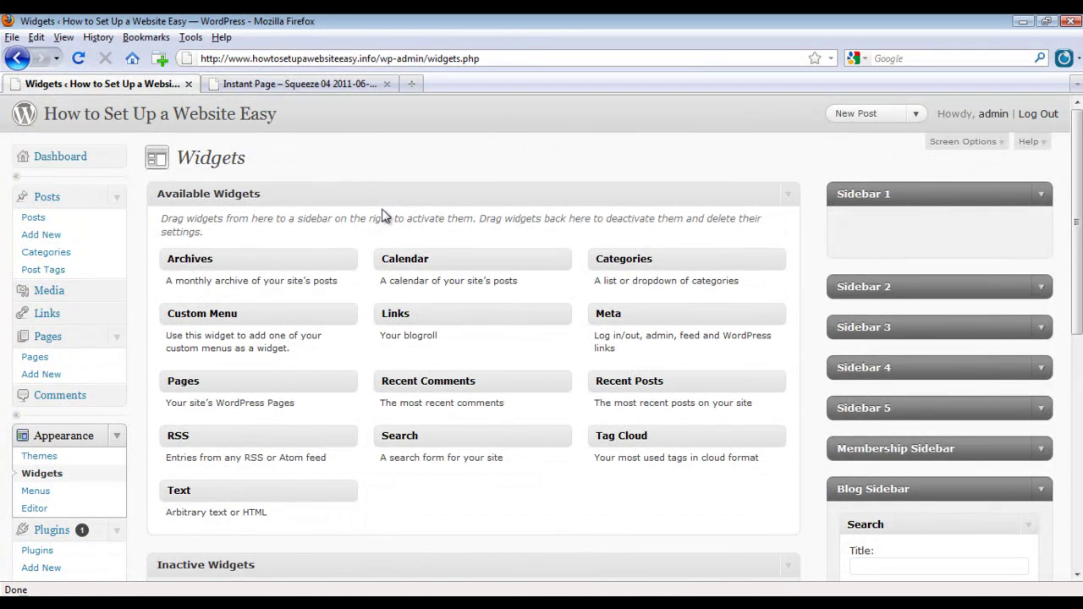
{"action": "scroll", "coordinate": [101, 330], "scroll_direction": "down", "scroll_amount": 10}
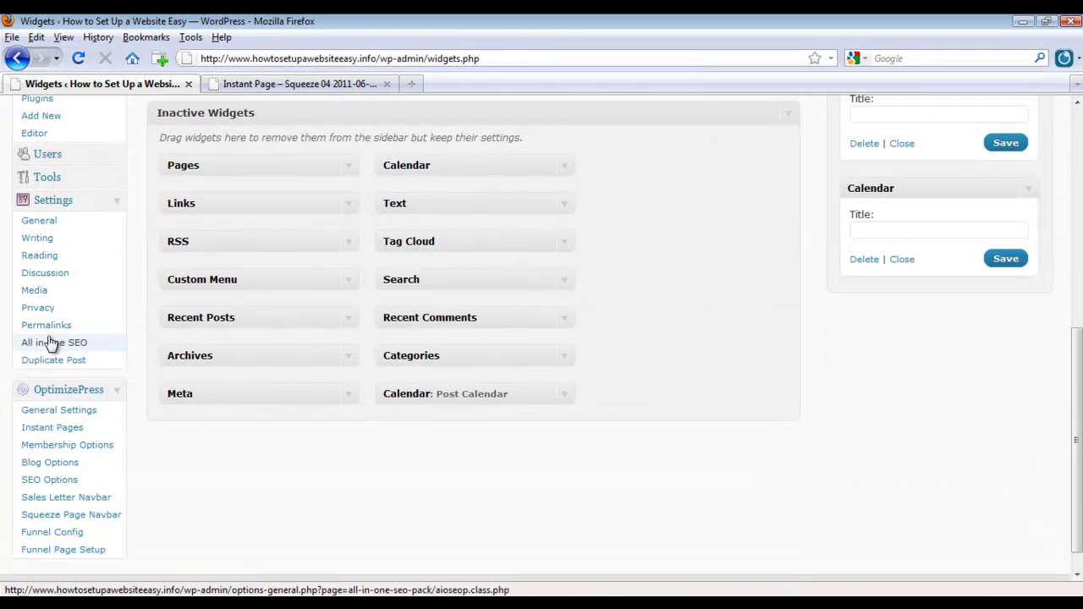
{"action": "scroll", "coordinate": [53, 474], "scroll_direction": "down", "scroll_amount": 1}
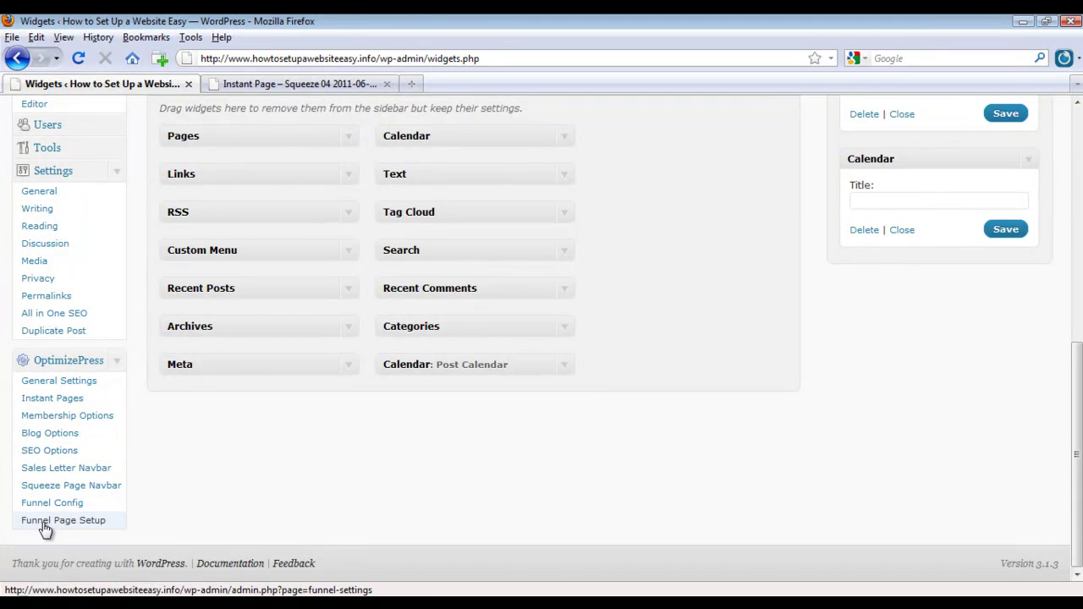
{"action": "left_click", "coordinate": [50, 435]}
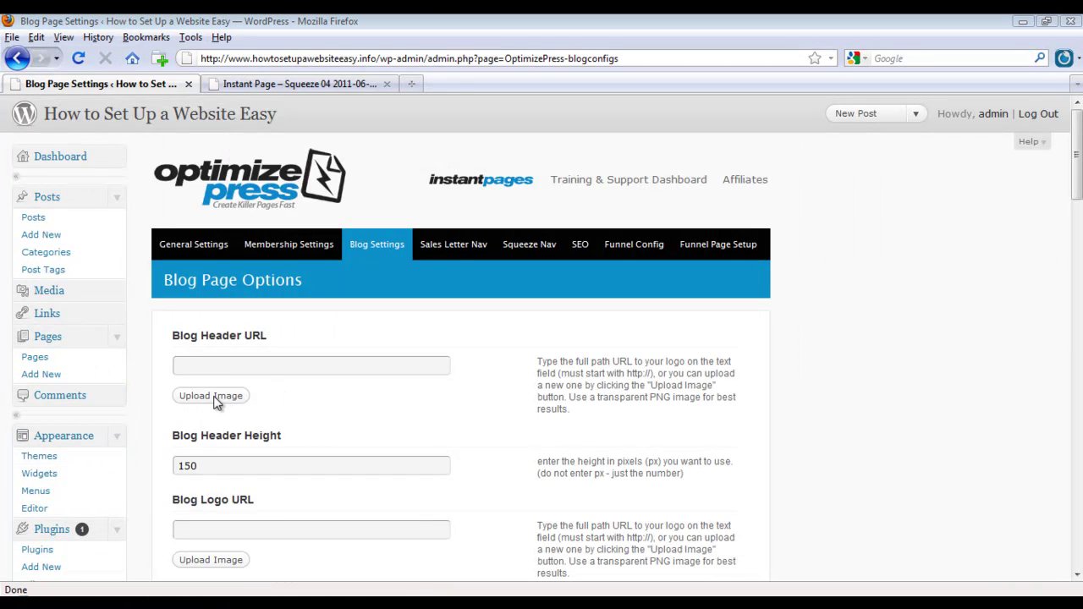
{"action": "left_click", "coordinate": [213, 396]}
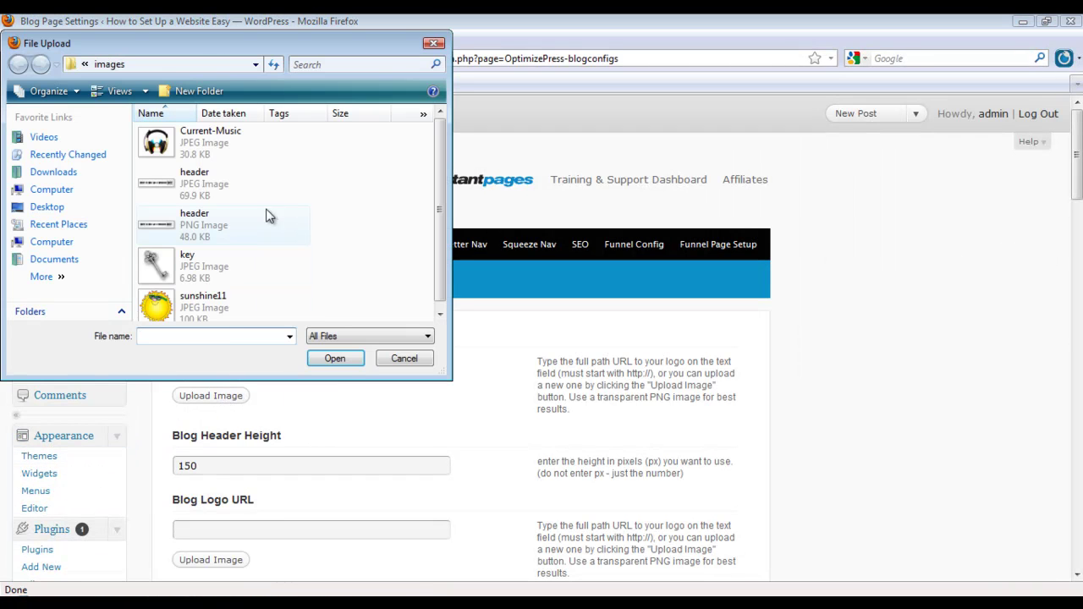
{"action": "double_click", "coordinate": [263, 219]}
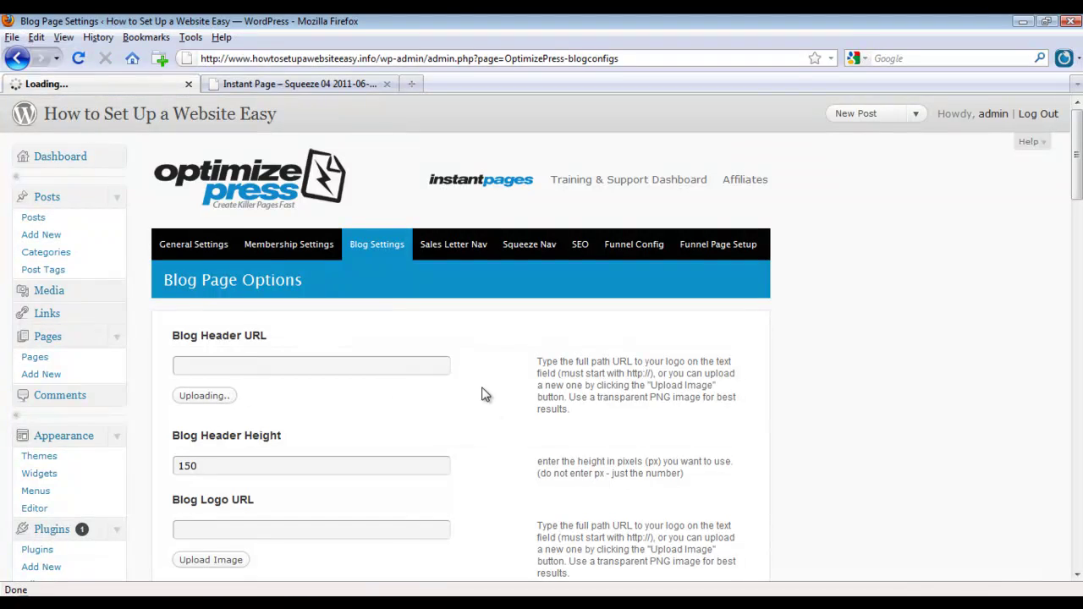
- Examine the blog options for header height, logo, header text and its colors, hyperlink color and background
{"action": "scroll", "coordinate": [492, 398], "scroll_direction": "down", "scroll_amount": 5}
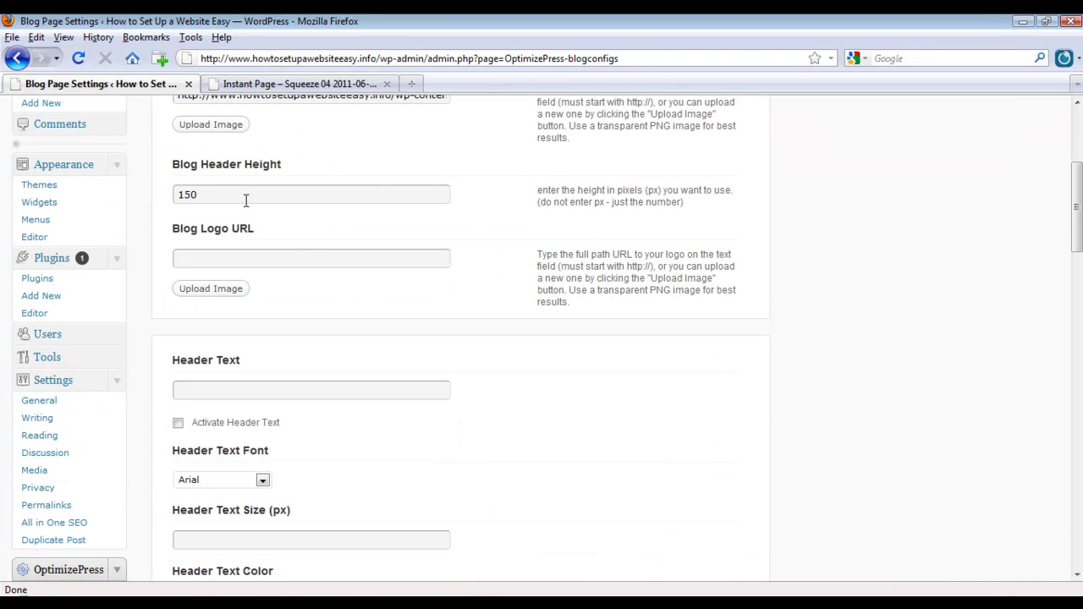
{"action": "left_click_drag", "start_coordinate": [244, 197], "coordinate": [136, 195]}
{"action": "scroll", "coordinate": [330, 290], "scroll_direction": "down", "scroll_amount": 3}
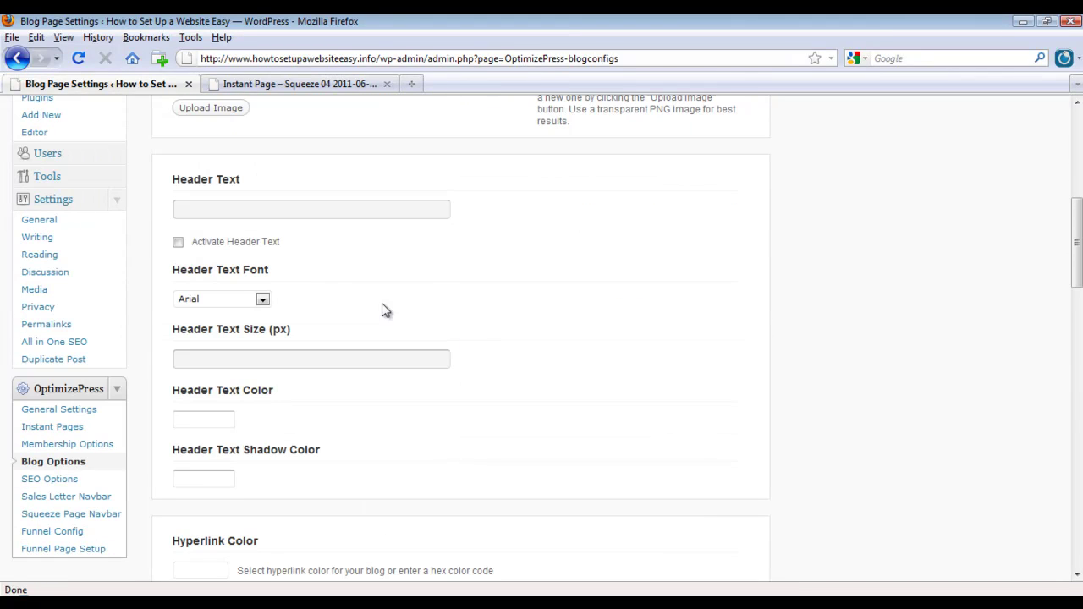
{"action": "scroll", "coordinate": [283, 312], "scroll_direction": "down", "scroll_amount": 3}
{"action": "left_click", "coordinate": [212, 296]}
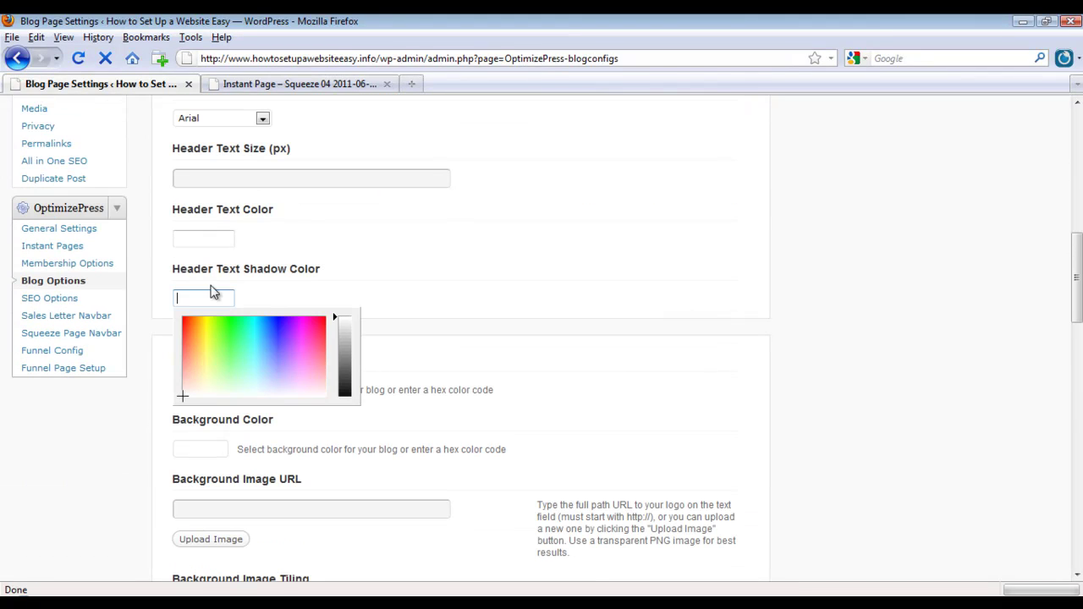
{"action": "left_click", "coordinate": [209, 239]}
{"action": "left_click", "coordinate": [514, 318]}
{"action": "scroll", "coordinate": [447, 314], "scroll_direction": "down", "scroll_amount": 1}
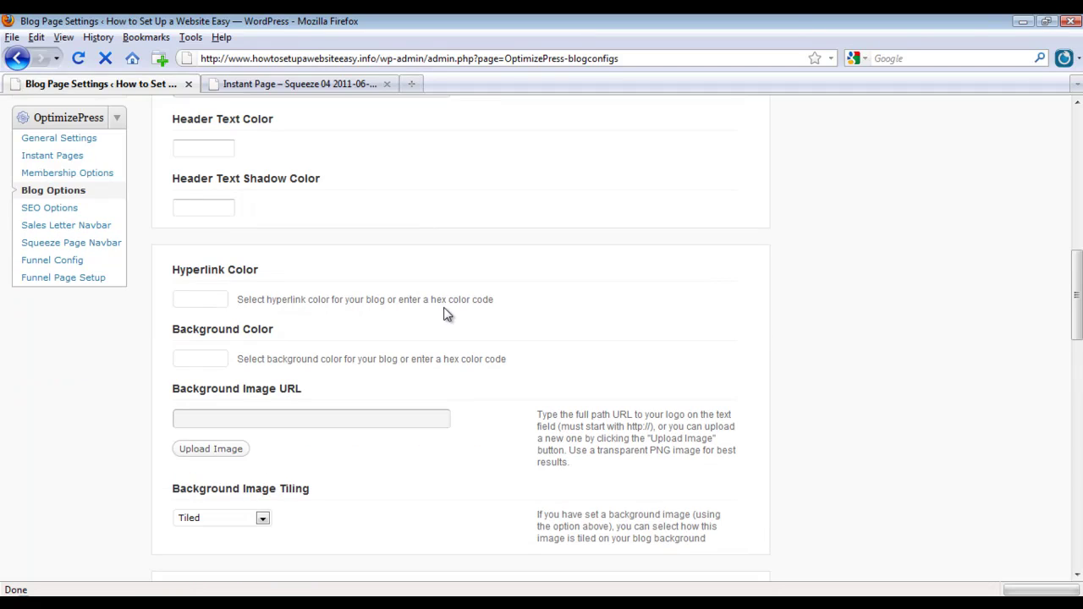
{"action": "scroll", "coordinate": [245, 292], "scroll_direction": "down", "scroll_amount": 1}
{"action": "left_click", "coordinate": [205, 208]}
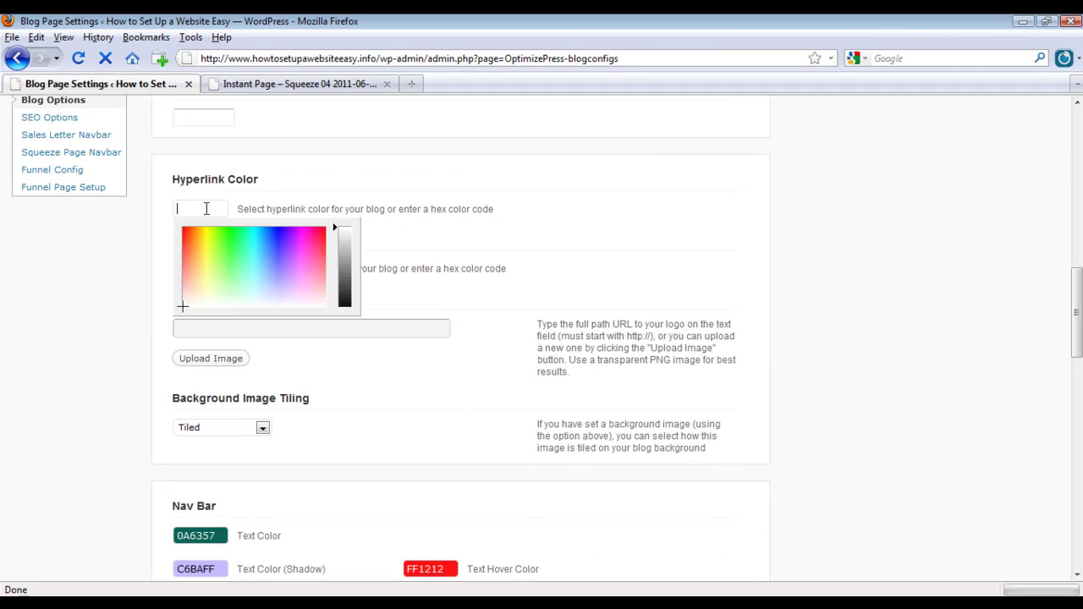
{"action": "left_click", "coordinate": [478, 211]}
- Set the Nav Bar text color to the dark teal 205C63
{"action": "scroll", "coordinate": [435, 254], "scroll_direction": "down", "scroll_amount": 2}
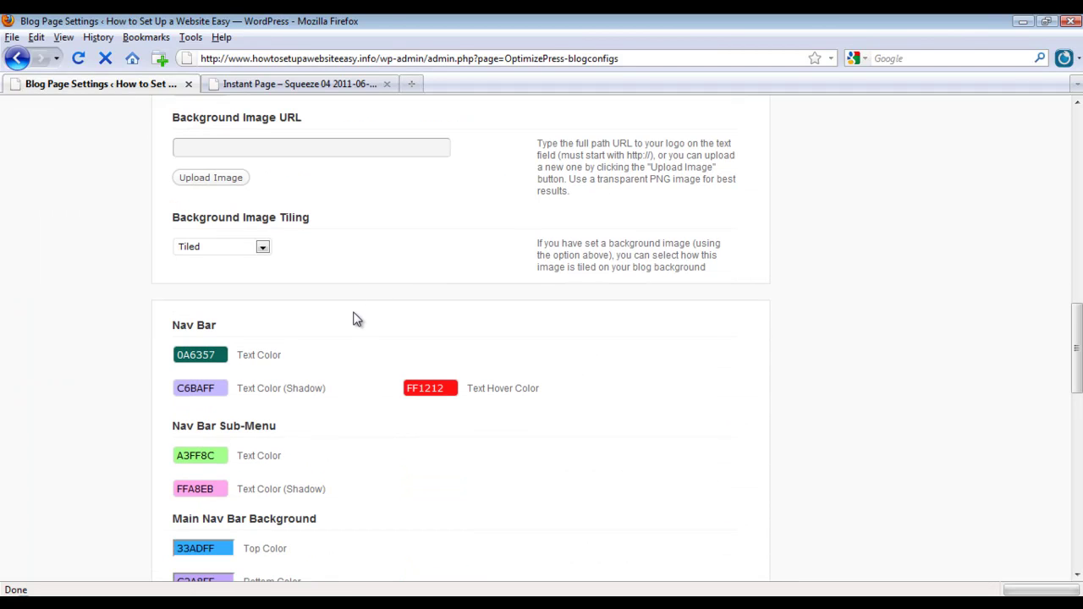
{"action": "scroll", "coordinate": [338, 317], "scroll_direction": "down", "scroll_amount": 2}
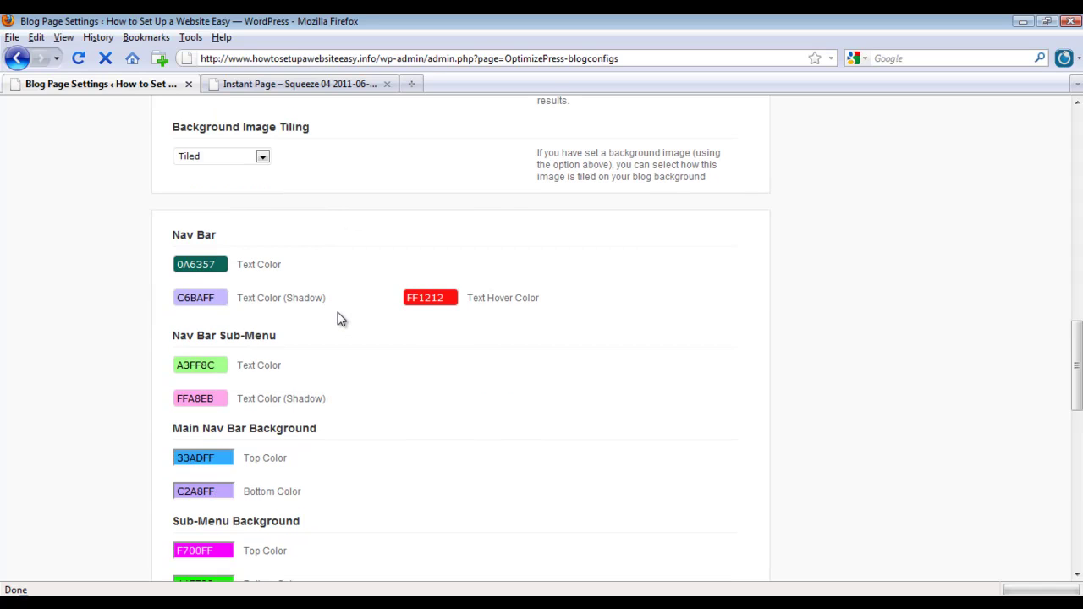
{"action": "left_click", "coordinate": [207, 175]}
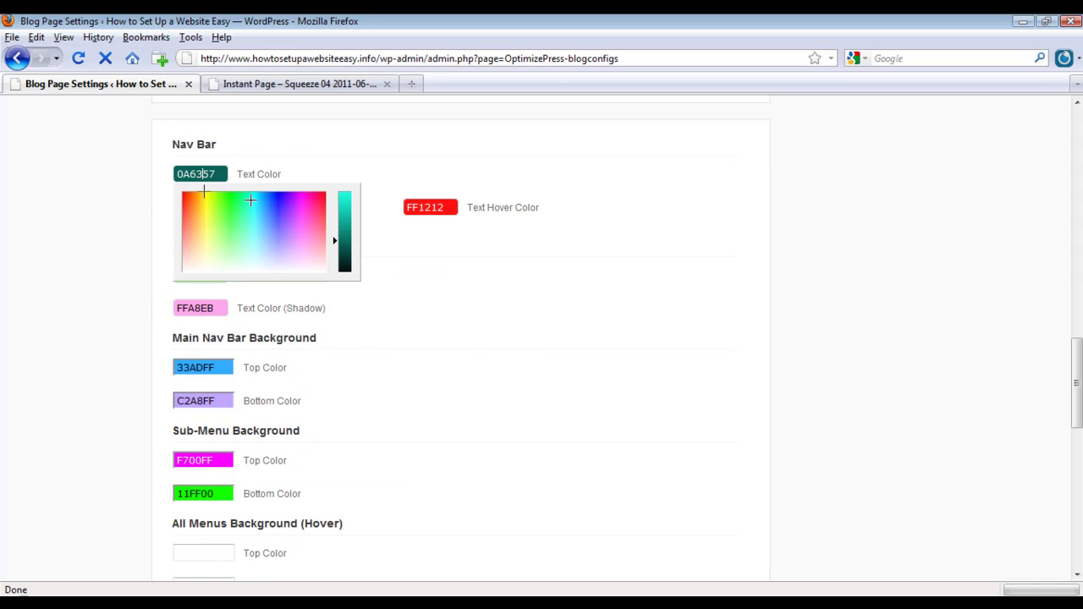
{"action": "left_click", "coordinate": [236, 238]}
{"action": "left_click", "coordinate": [253, 230]}
{"action": "left_click", "coordinate": [429, 296]}
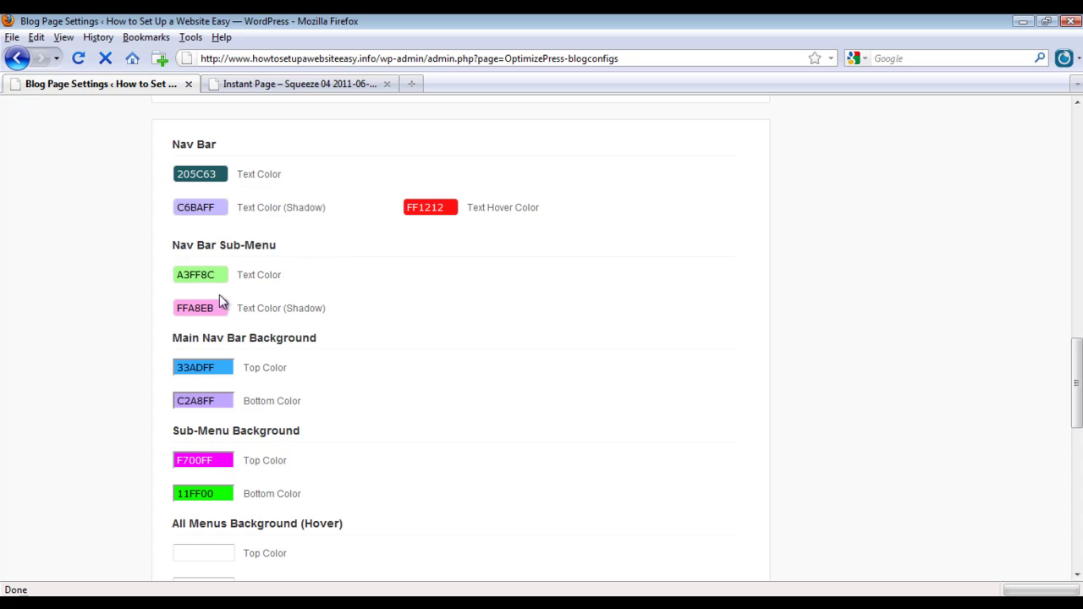
- Set the Nav Bar Sub-Menu text color to the red FF0F27
{"action": "left_click", "coordinate": [210, 274]}
{"action": "left_click", "coordinate": [306, 312]}
{"action": "left_click", "coordinate": [325, 307]}
{"action": "left_click", "coordinate": [394, 352]}
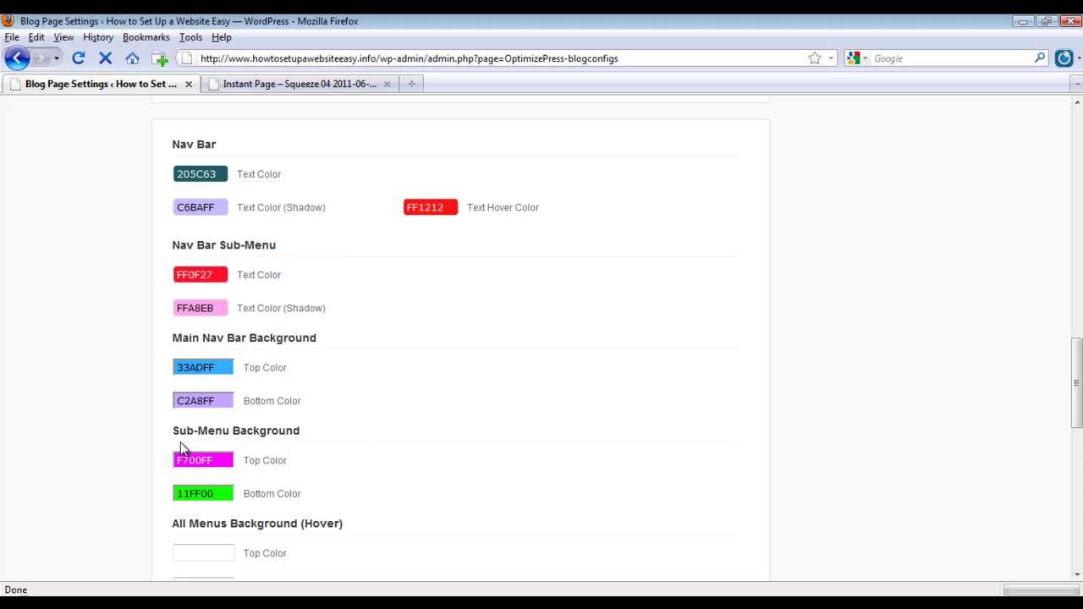
- Set the bottom color of the Main Nav Bar Background to the orange-red FF2F05
{"action": "left_click", "coordinate": [203, 401]}
{"action": "left_click", "coordinate": [217, 424]}
{"action": "left_click", "coordinate": [186, 421]}
{"action": "left_click", "coordinate": [555, 446]}
- Set the bottom color of the Sub-Menu Background to the light blue A3B3FF
{"action": "scroll", "coordinate": [387, 415], "scroll_direction": "down", "scroll_amount": 4}
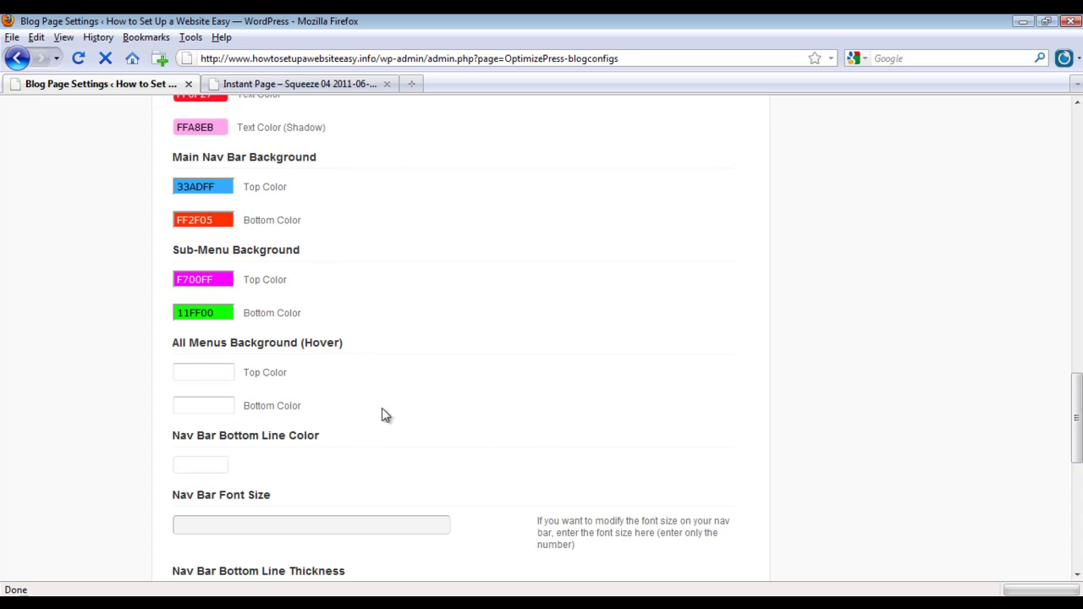
{"action": "left_click", "coordinate": [202, 313]}
{"action": "scroll", "coordinate": [513, 368], "scroll_direction": "down", "scroll_amount": 4}
{"action": "scroll", "coordinate": [462, 256], "scroll_direction": "up", "scroll_amount": 4}
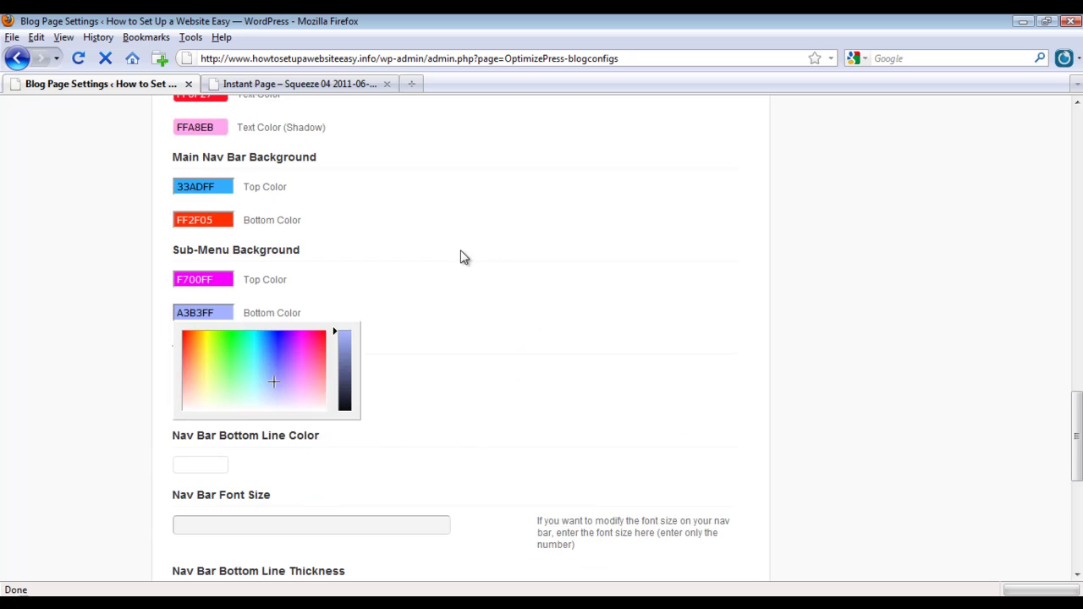
{"action": "scroll", "coordinate": [486, 301], "scroll_direction": "down", "scroll_amount": 2}
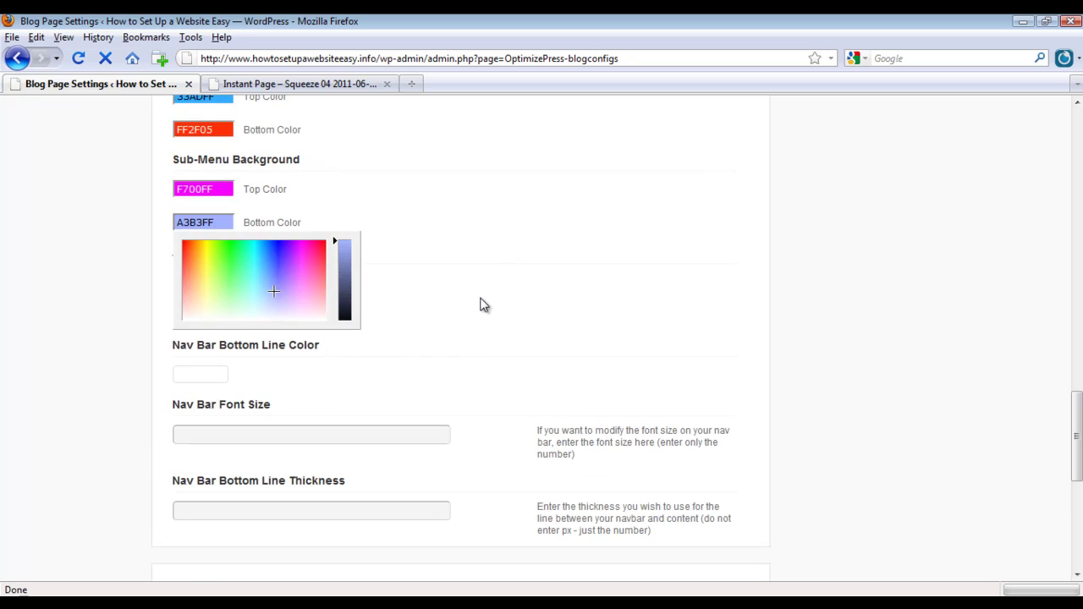
{"action": "left_click", "coordinate": [478, 306]}
- Save the blog page options and reload the live blog page to check its header and nav bar
{"action": "scroll", "coordinate": [473, 304], "scroll_direction": "up", "scroll_amount": 8}
{"action": "scroll", "coordinate": [110, 330], "scroll_direction": "up", "scroll_amount": 8}
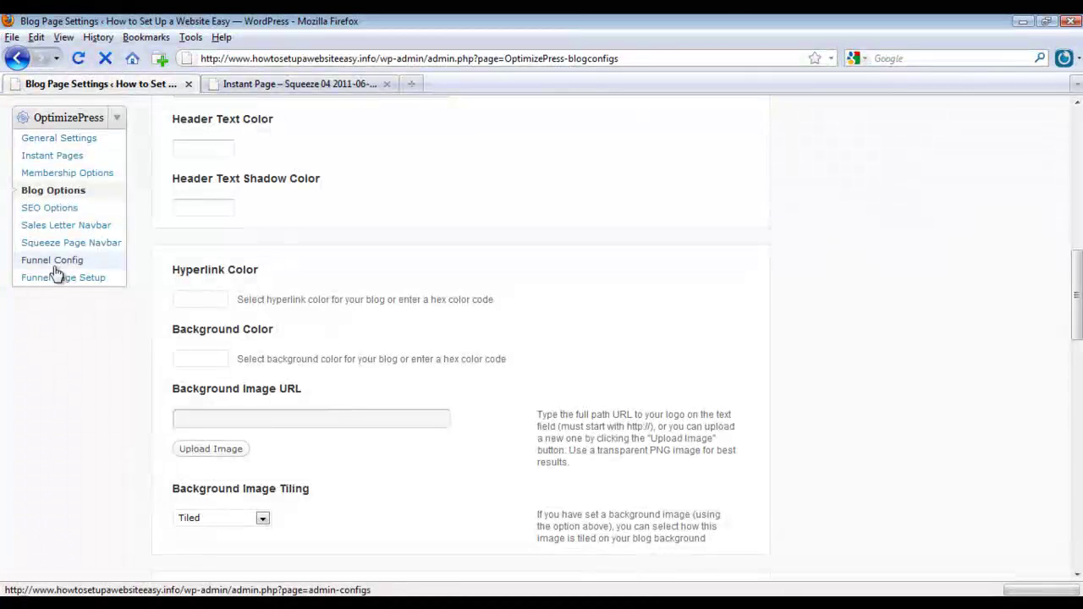
{"action": "scroll", "coordinate": [267, 310], "scroll_direction": "down", "scroll_amount": 8}
{"action": "scroll", "coordinate": [268, 314], "scroll_direction": "down", "scroll_amount": 14}
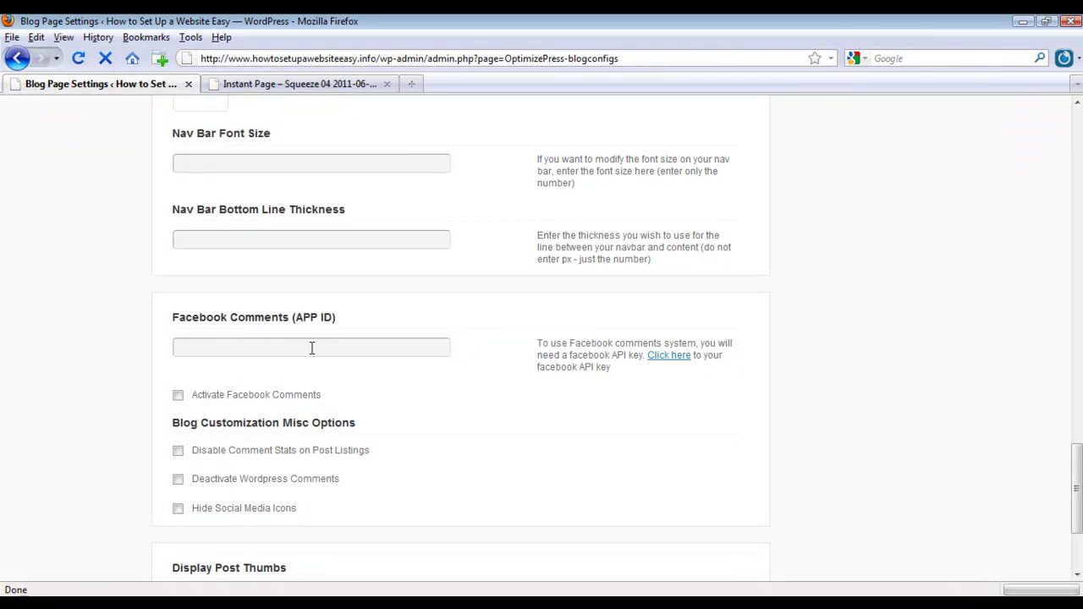
{"action": "scroll", "coordinate": [308, 369], "scroll_direction": "down", "scroll_amount": 4}
{"action": "left_click", "coordinate": [184, 513]}
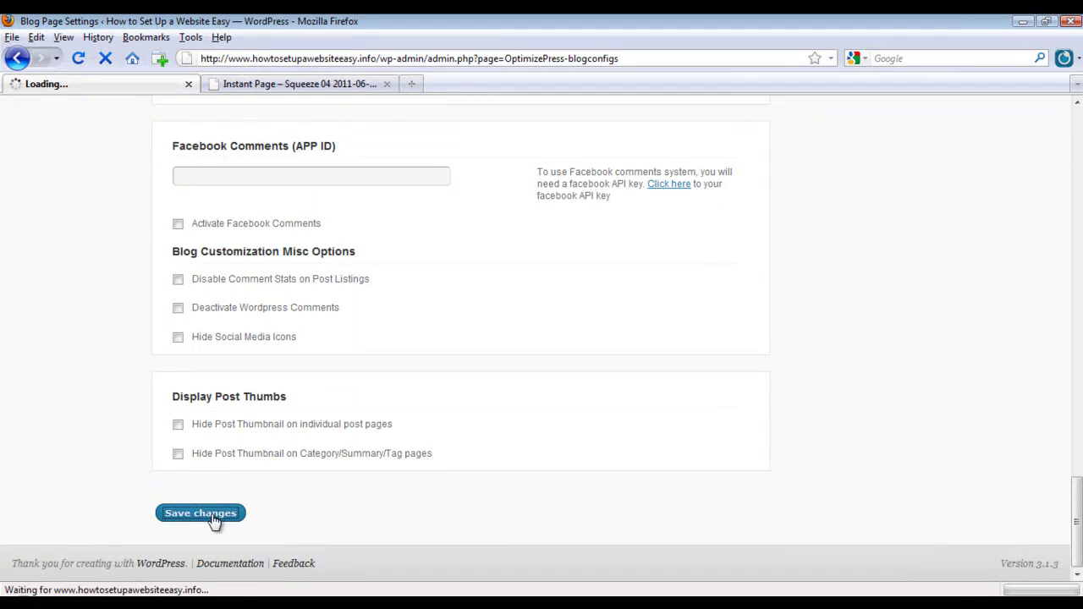
{"action": "left_click", "coordinate": [310, 83]}
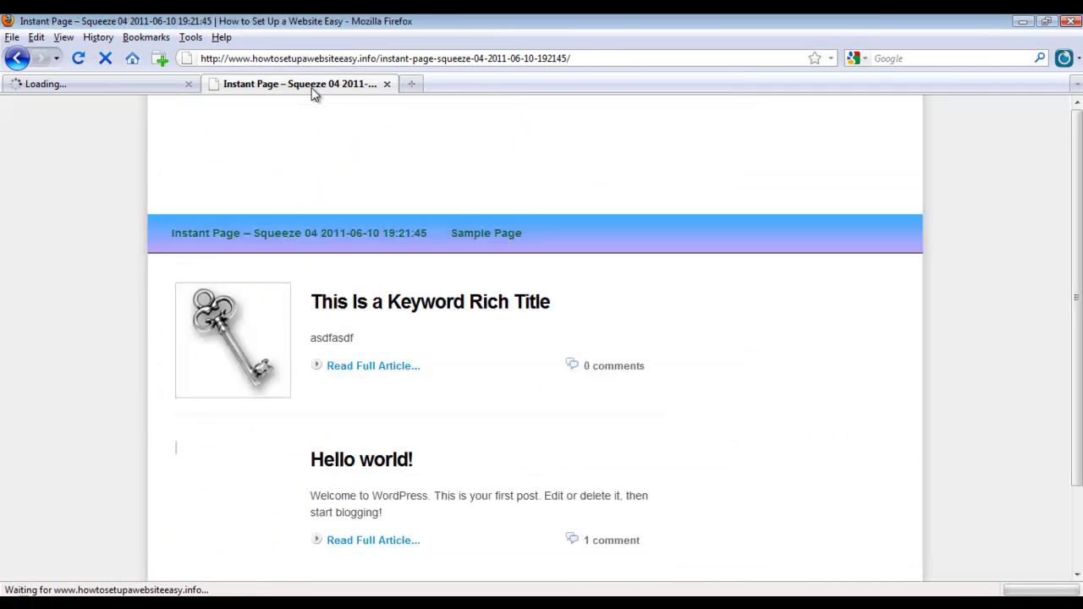
{"action": "left_click", "coordinate": [79, 59]}
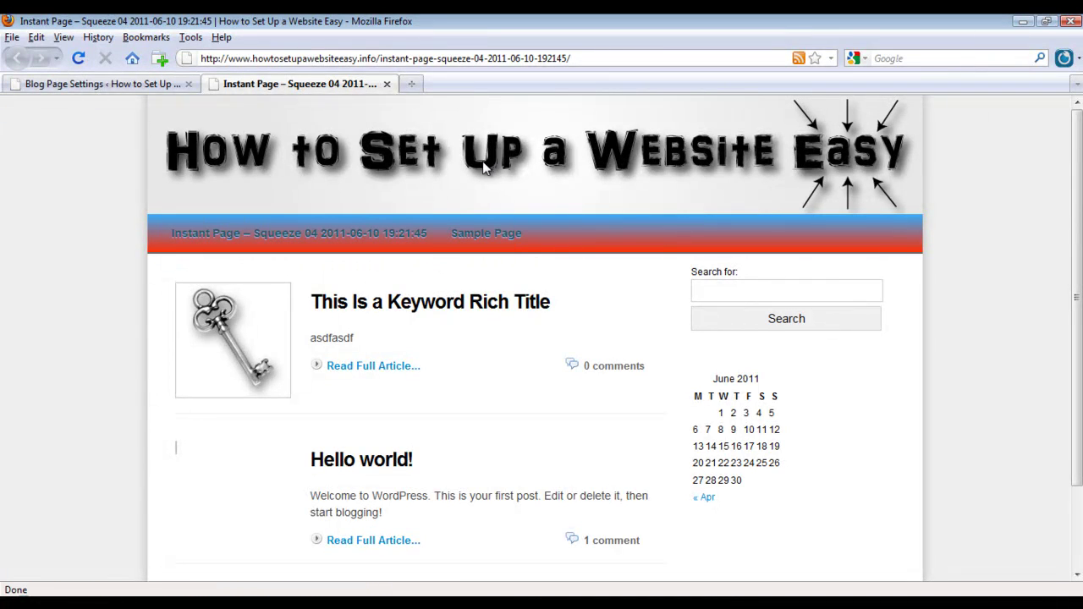
- Start a new blog post in the WordPress admin and title it "New Post"
{"action": "left_click", "coordinate": [118, 85]}
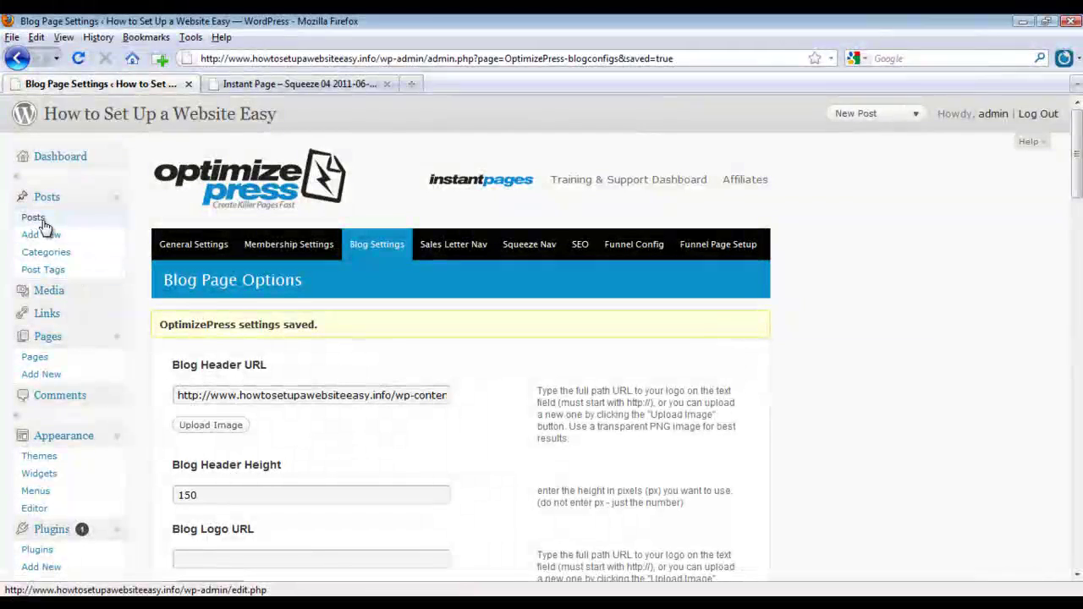
{"action": "left_click", "coordinate": [36, 219]}
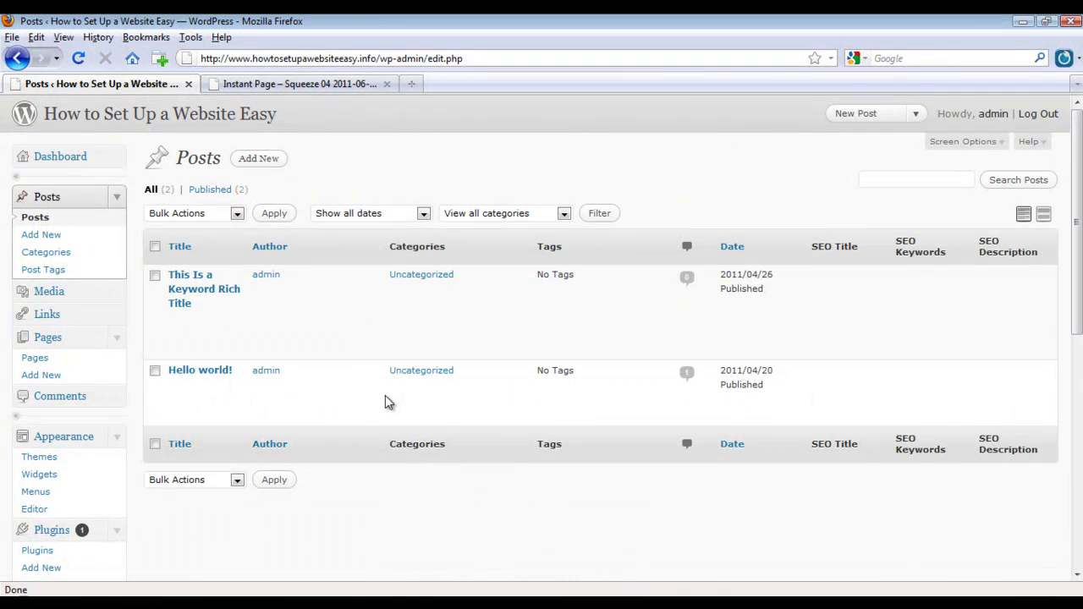
{"action": "left_click", "coordinate": [260, 159]}
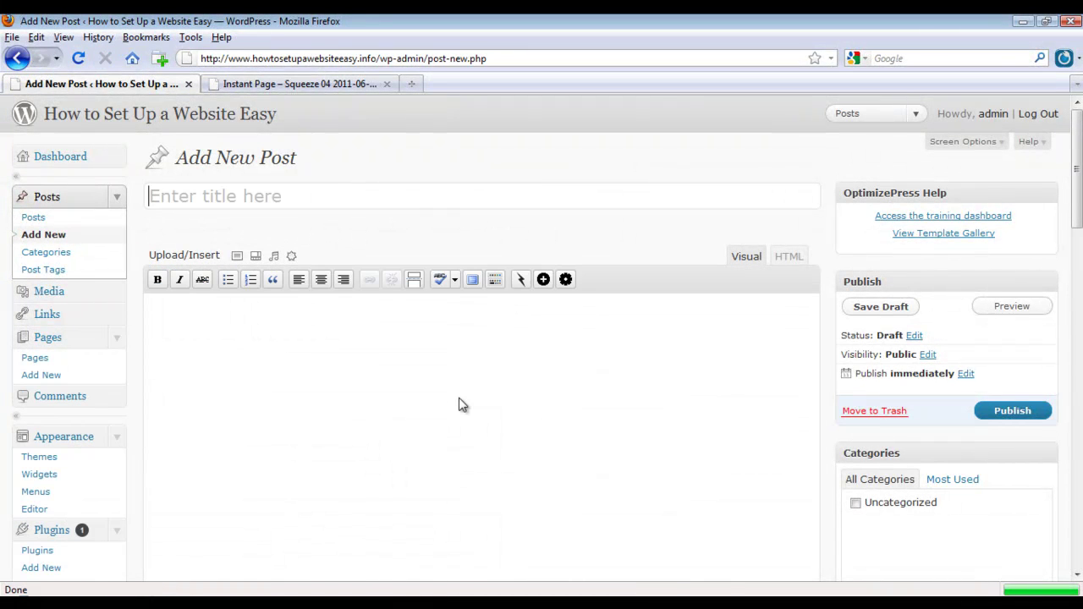
{"action": "type", "text": "New Po0s"}
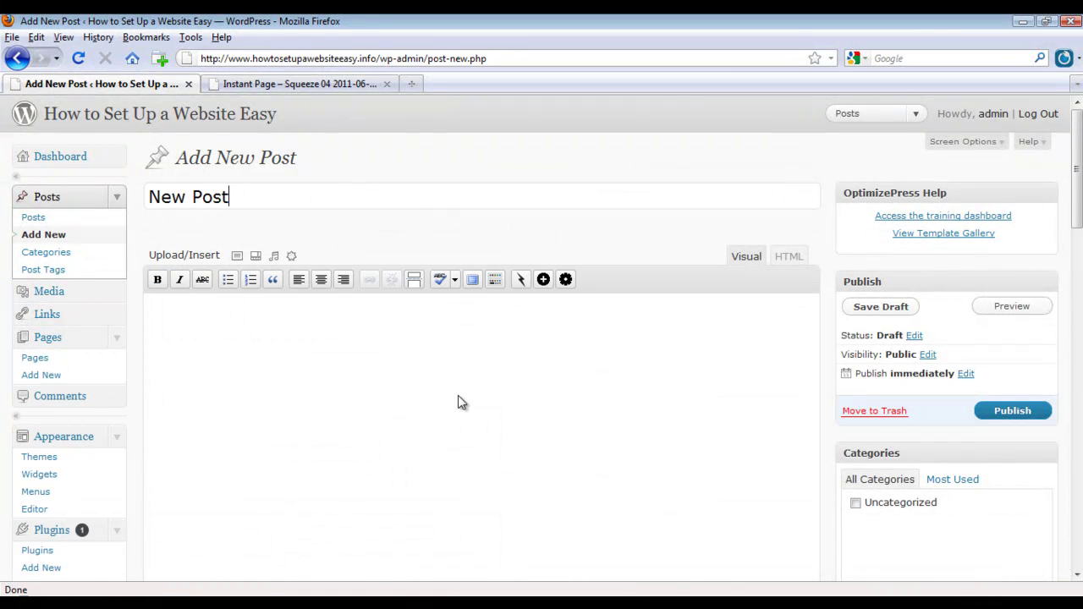
- Upload the Current-Music JPEG as the post image in the Blog Post Options
{"action": "scroll", "coordinate": [442, 404], "scroll_direction": "down", "scroll_amount": 10}
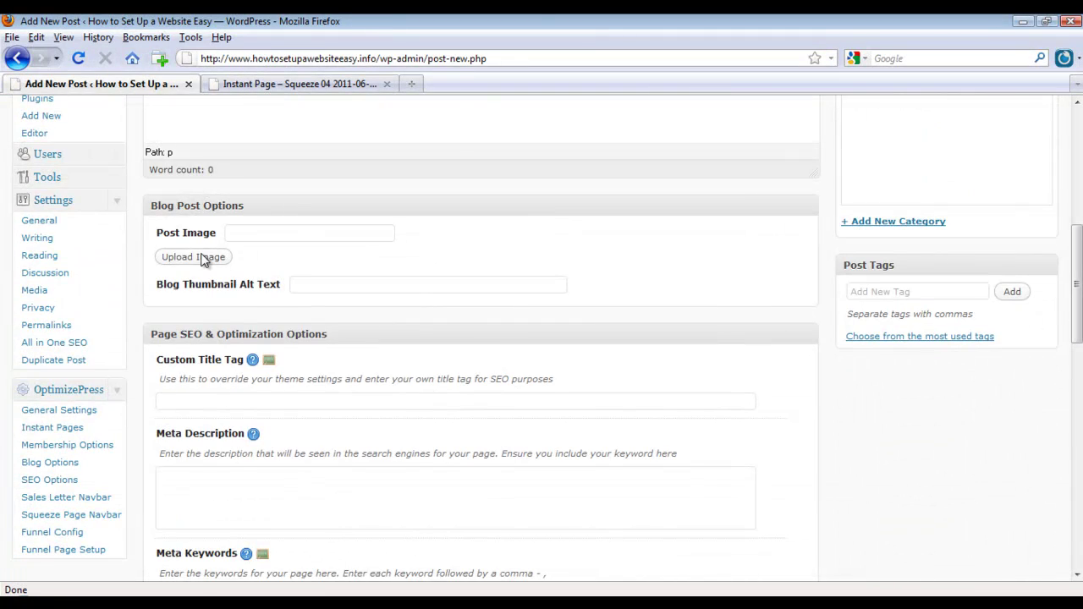
{"action": "left_click", "coordinate": [203, 257]}
{"action": "left_click", "coordinate": [205, 149]}
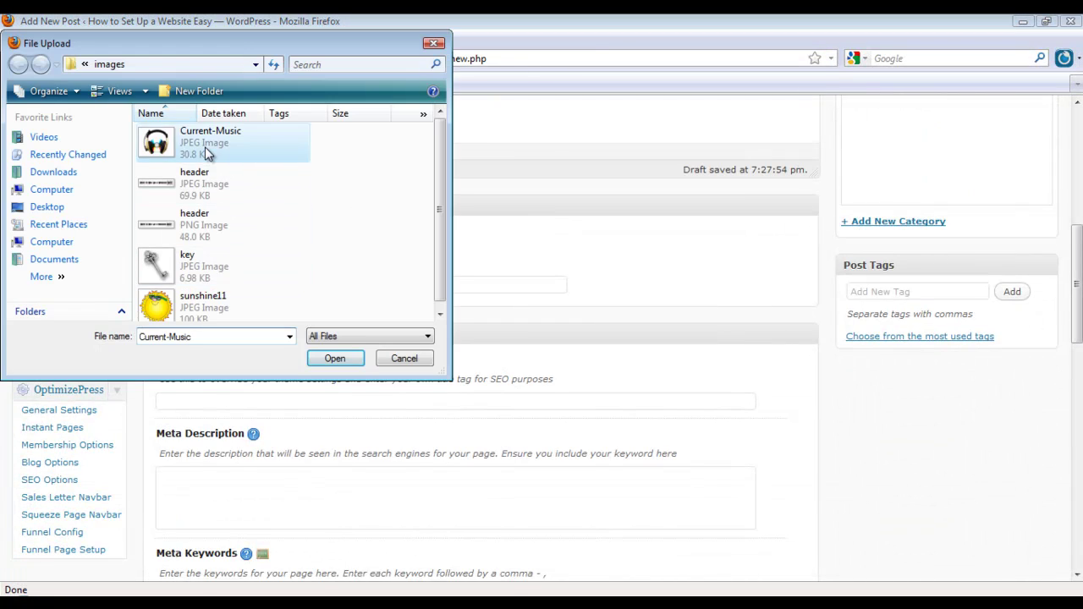
{"action": "double_click", "coordinate": [205, 146]}
- Examine the post's SEO and optimization options: title tag, meta description and keywords, robot tags, tracking codes, redirect URL and custom CSS
{"action": "scroll", "coordinate": [419, 308], "scroll_direction": "down", "scroll_amount": 2}
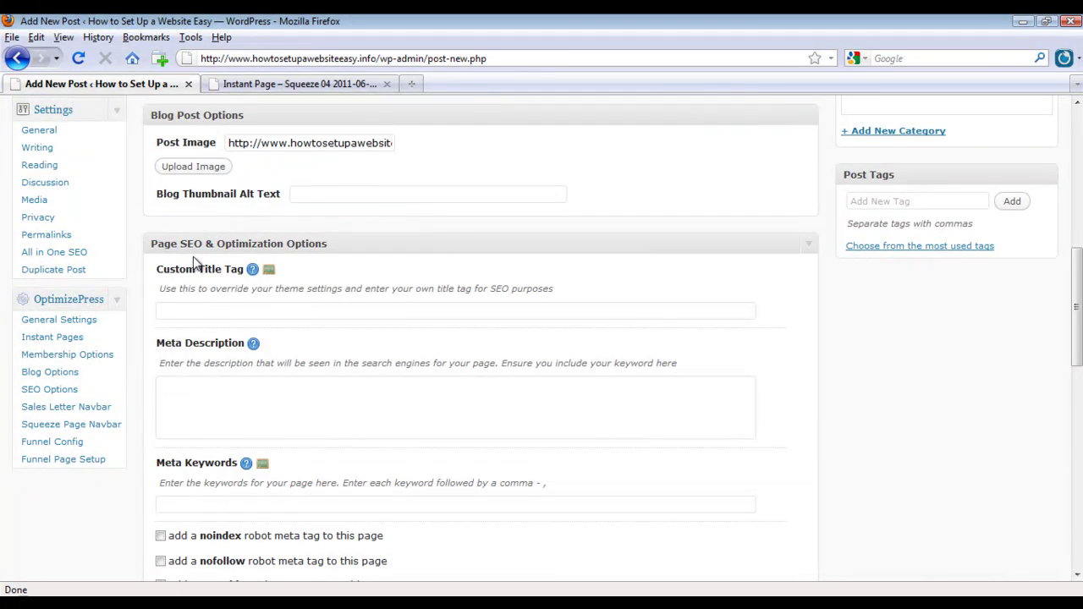
{"action": "scroll", "coordinate": [298, 293], "scroll_direction": "down", "scroll_amount": 2}
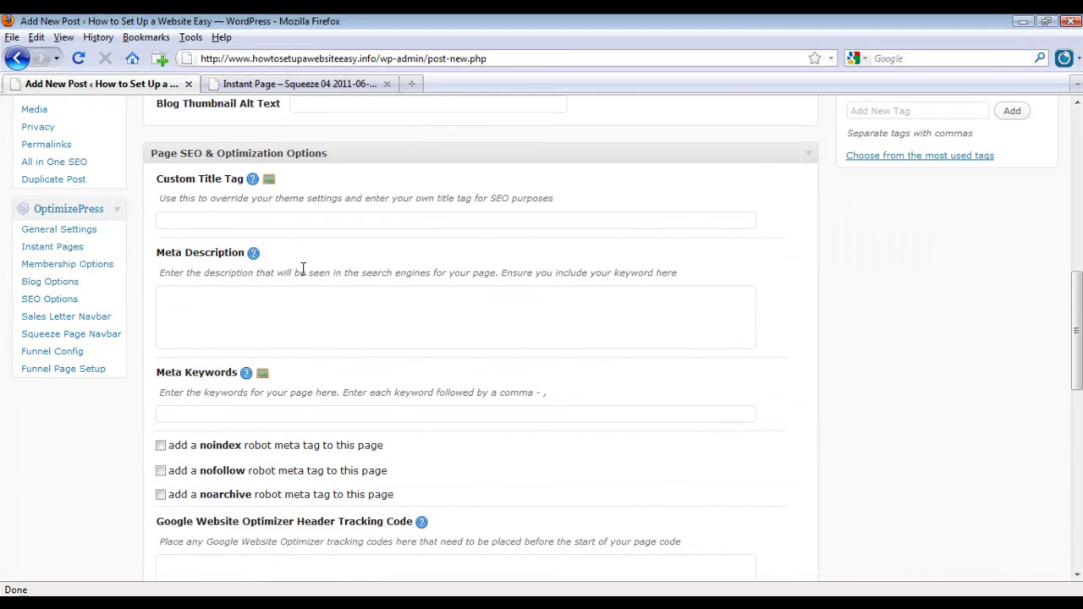
{"action": "left_click", "coordinate": [267, 219]}
{"action": "left_click", "coordinate": [242, 329]}
{"action": "scroll", "coordinate": [274, 330], "scroll_direction": "down", "scroll_amount": 4}
{"action": "scroll", "coordinate": [334, 362], "scroll_direction": "down", "scroll_amount": 4}
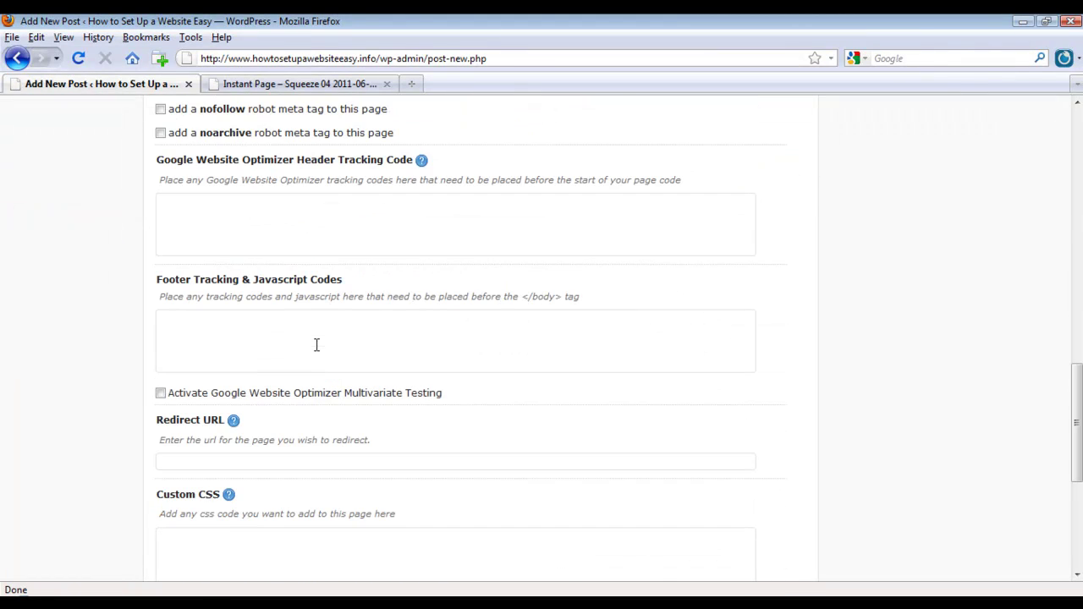
{"action": "scroll", "coordinate": [266, 449], "scroll_direction": "down", "scroll_amount": 2}
{"action": "scroll", "coordinate": [315, 438], "scroll_direction": "up", "scroll_amount": 2}
{"action": "scroll", "coordinate": [226, 440], "scroll_direction": "up", "scroll_amount": 2}
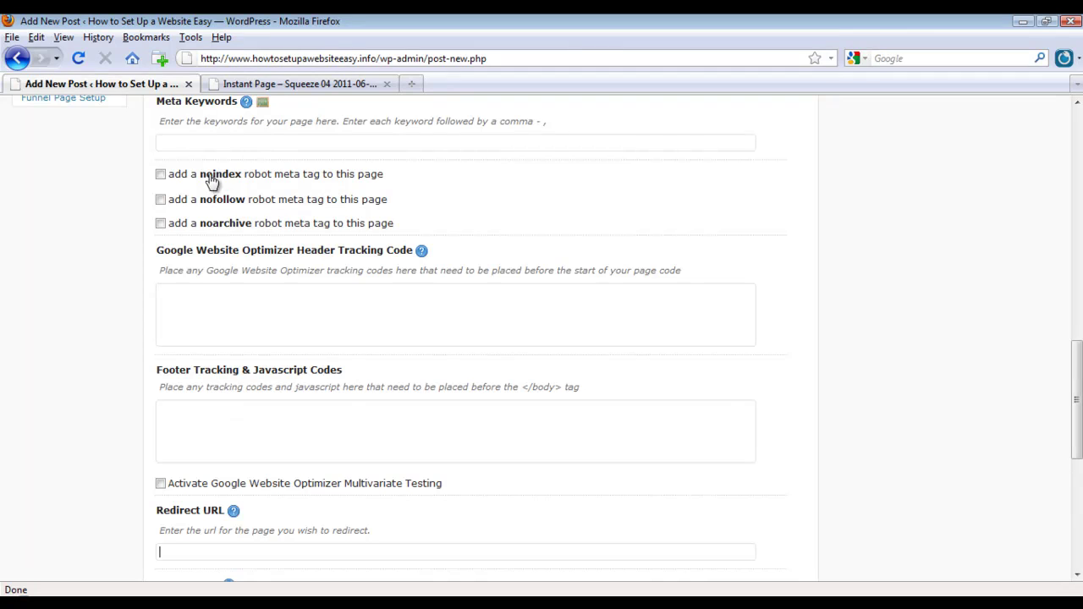
{"action": "scroll", "coordinate": [563, 279], "scroll_direction": "up", "scroll_amount": 8}
{"action": "scroll", "coordinate": [562, 279], "scroll_direction": "up", "scroll_amount": 10}
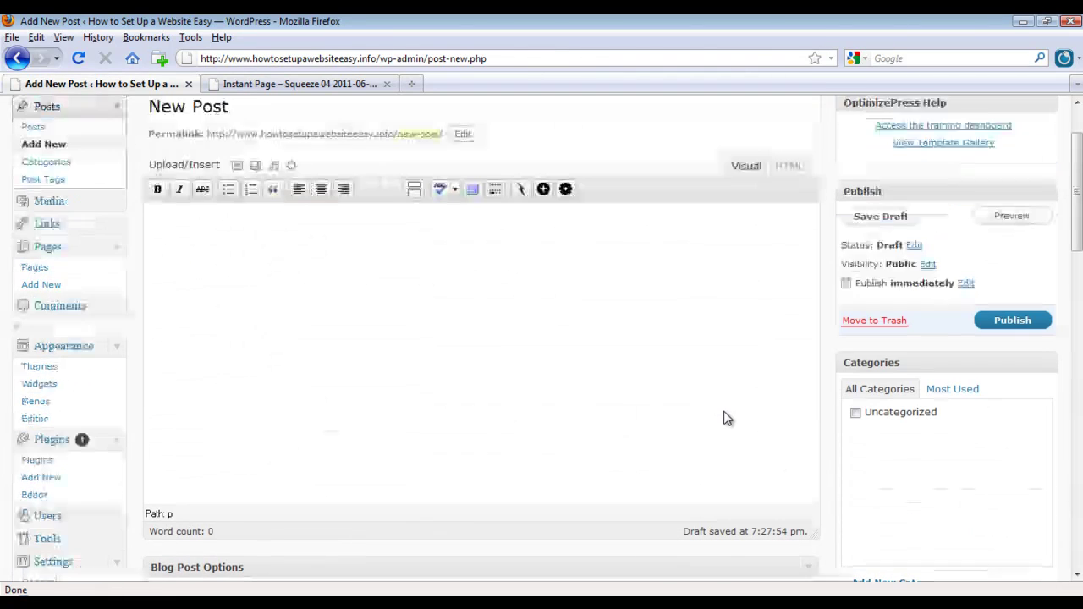
- Browse the OptimizePress shortcode gallery for the post, from headlines, text bars and lists to testimonials, order boxes, guarantees, downloads and share boxes
{"action": "scroll", "coordinate": [727, 419], "scroll_direction": "up", "scroll_amount": 2}
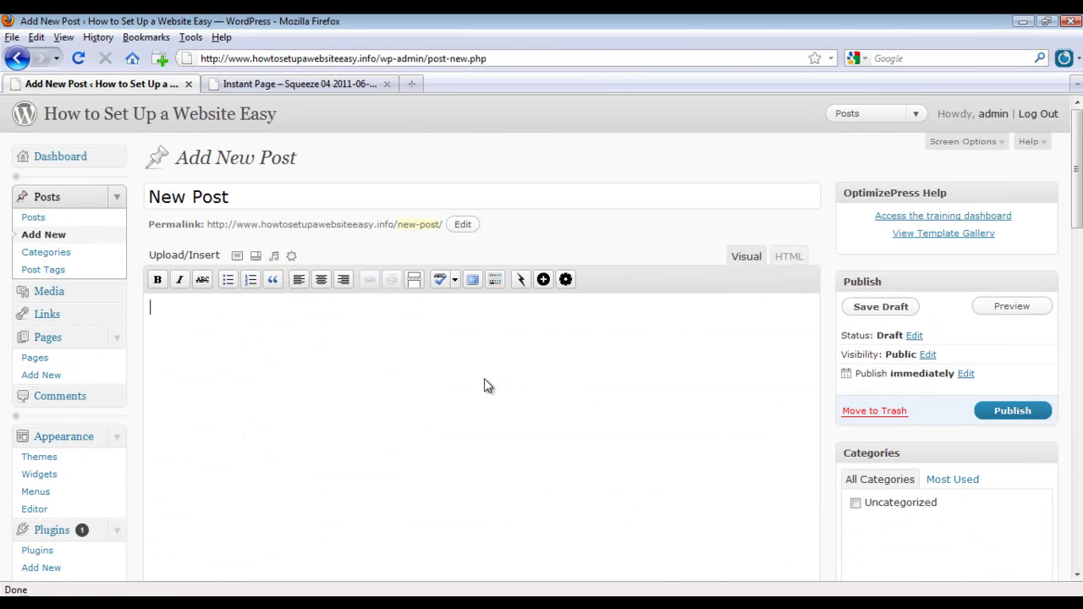
{"action": "left_click", "coordinate": [565, 280]}
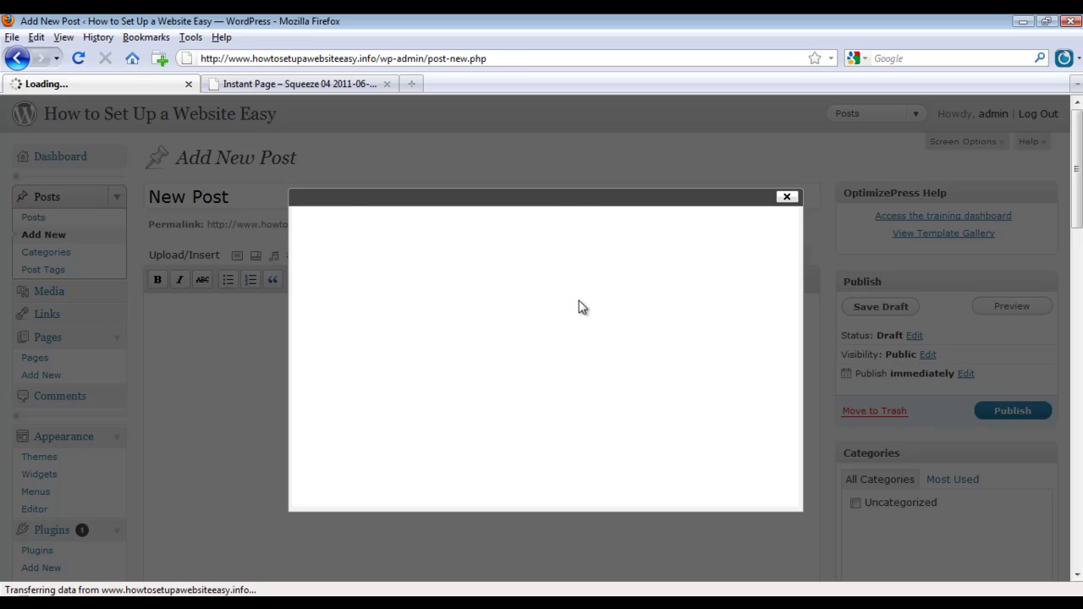
{"action": "left_click_drag", "start_coordinate": [793, 236], "coordinate": [792, 276]}
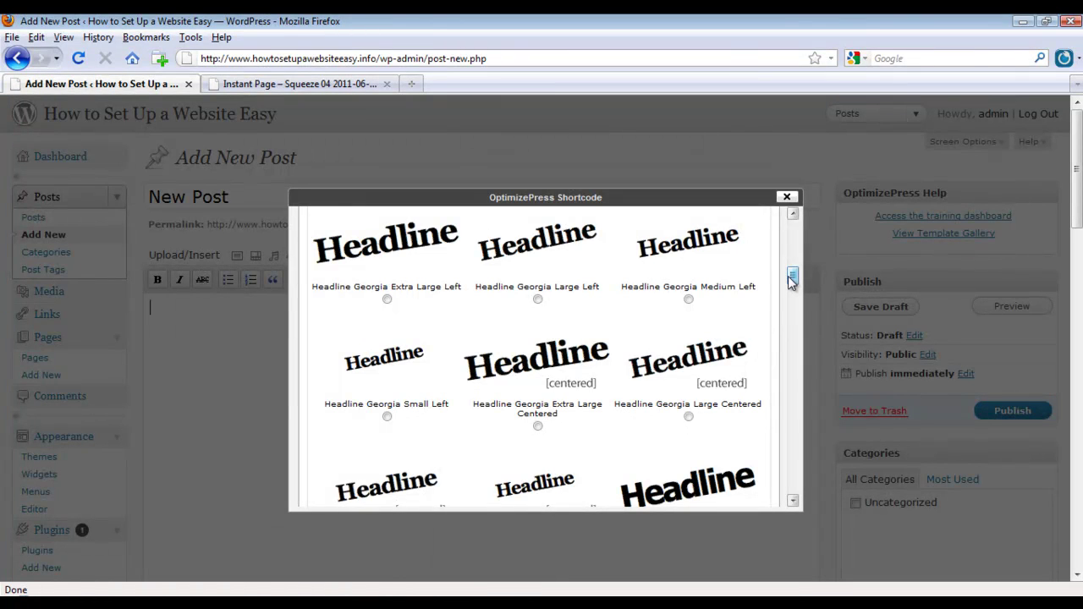
{"action": "scroll", "coordinate": [503, 385], "scroll_direction": "down", "scroll_amount": 5}
{"action": "scroll", "coordinate": [630, 365], "scroll_direction": "down", "scroll_amount": 10}
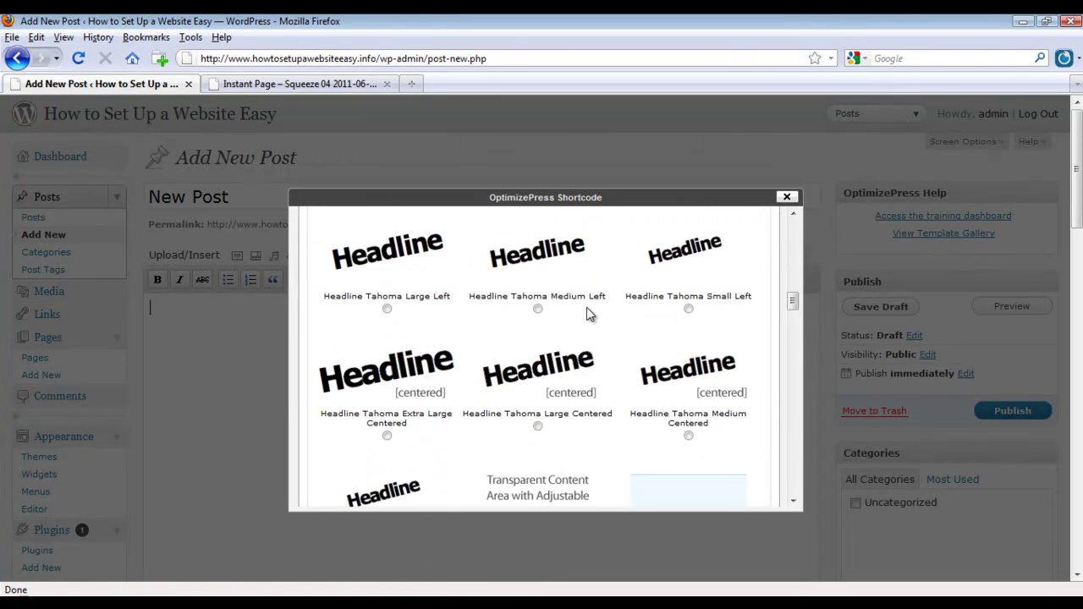
{"action": "scroll", "coordinate": [630, 365], "scroll_direction": "down", "scroll_amount": 3}
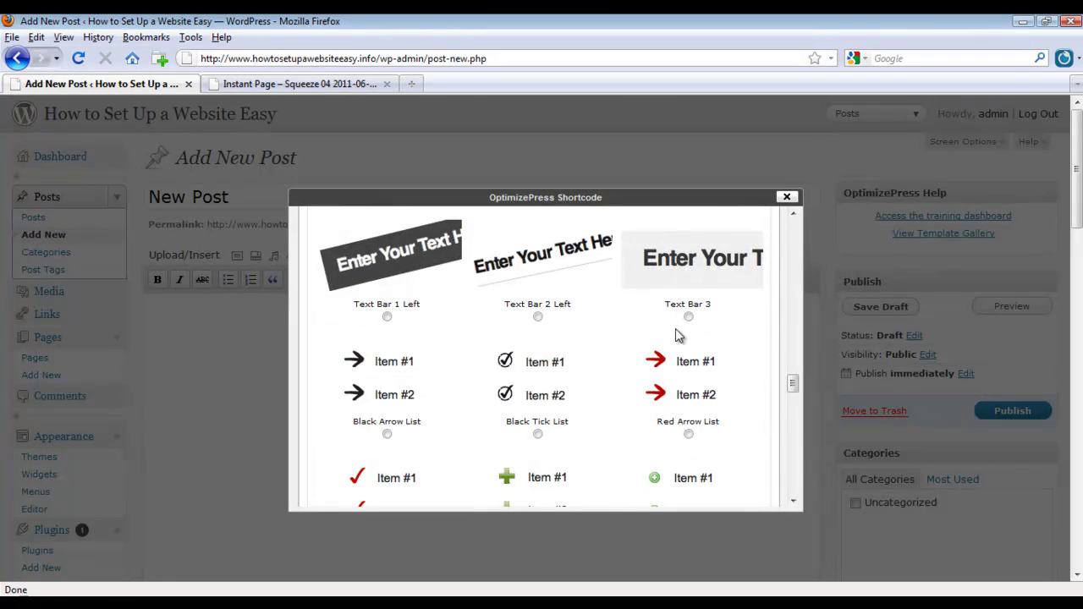
{"action": "scroll", "coordinate": [562, 279], "scroll_direction": "down", "scroll_amount": 5}
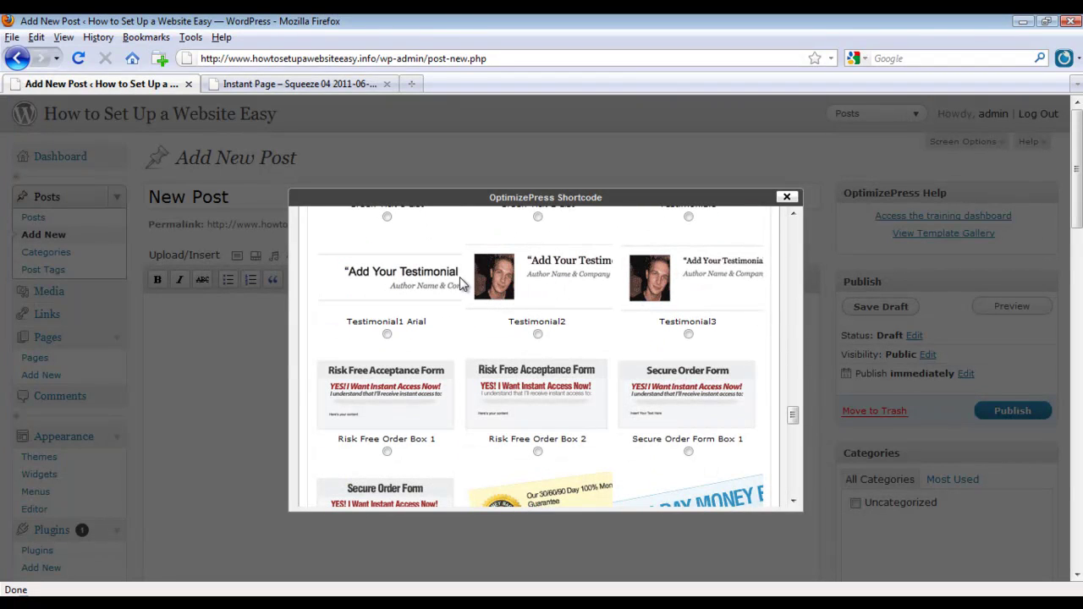
{"action": "scroll", "coordinate": [545, 321], "scroll_direction": "down", "scroll_amount": 3}
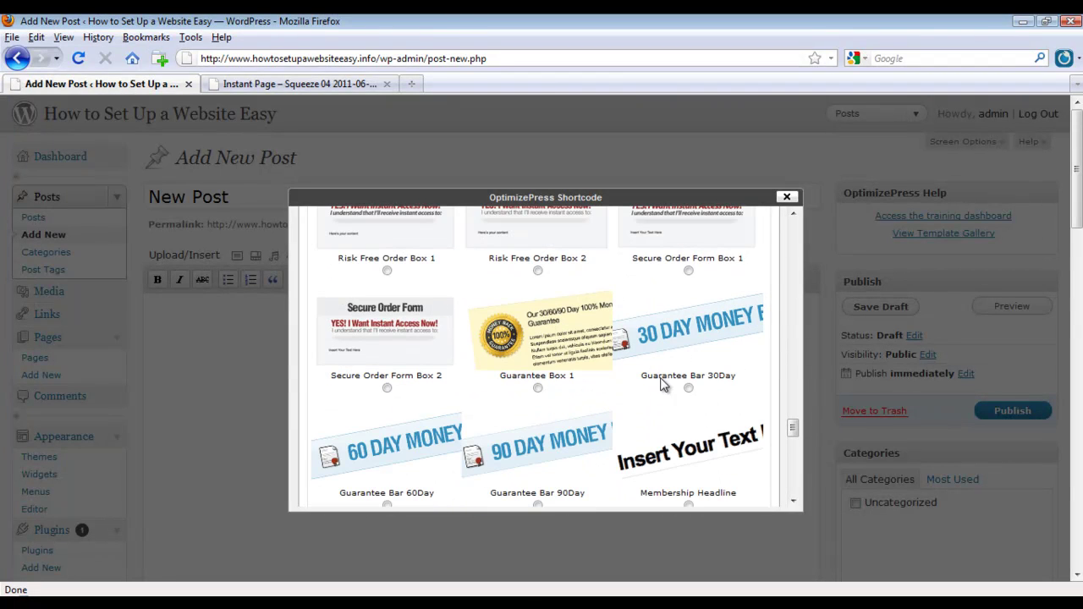
{"action": "scroll", "coordinate": [662, 385], "scroll_direction": "down", "scroll_amount": 3}
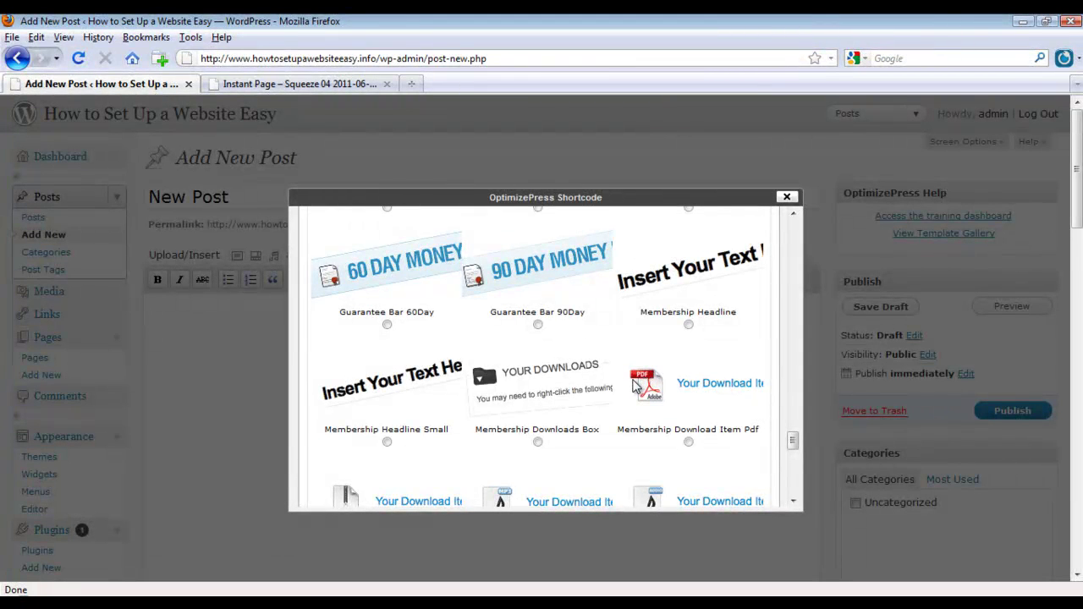
{"action": "left_click_drag", "start_coordinate": [792, 440], "coordinate": [793, 485]}
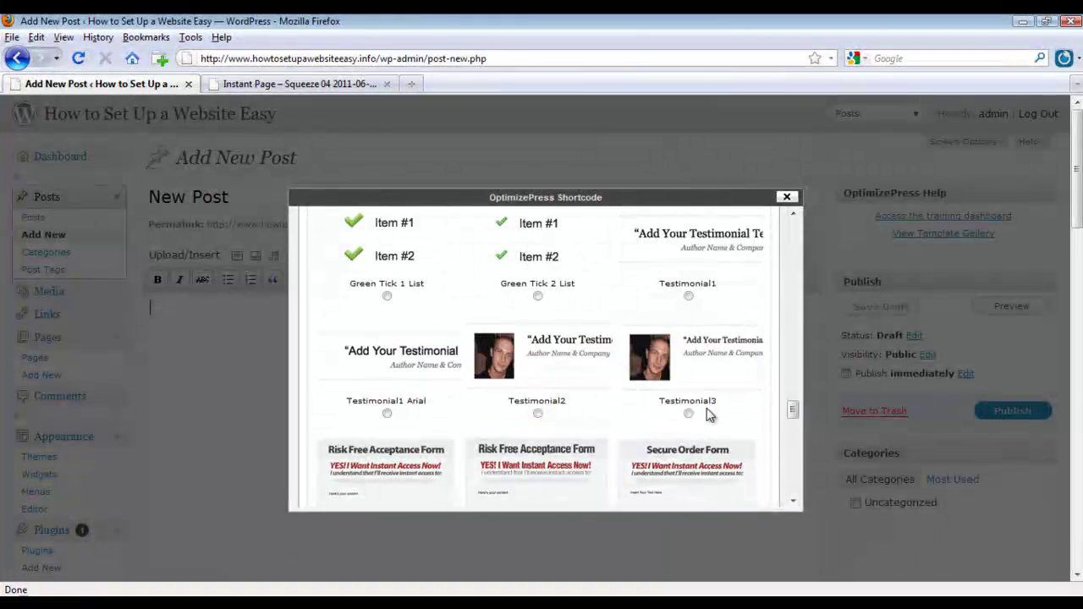
{"action": "left_click_drag", "start_coordinate": [792, 415], "coordinate": [795, 468]}
{"action": "scroll", "coordinate": [795, 468], "scroll_direction": "down", "scroll_amount": 5}
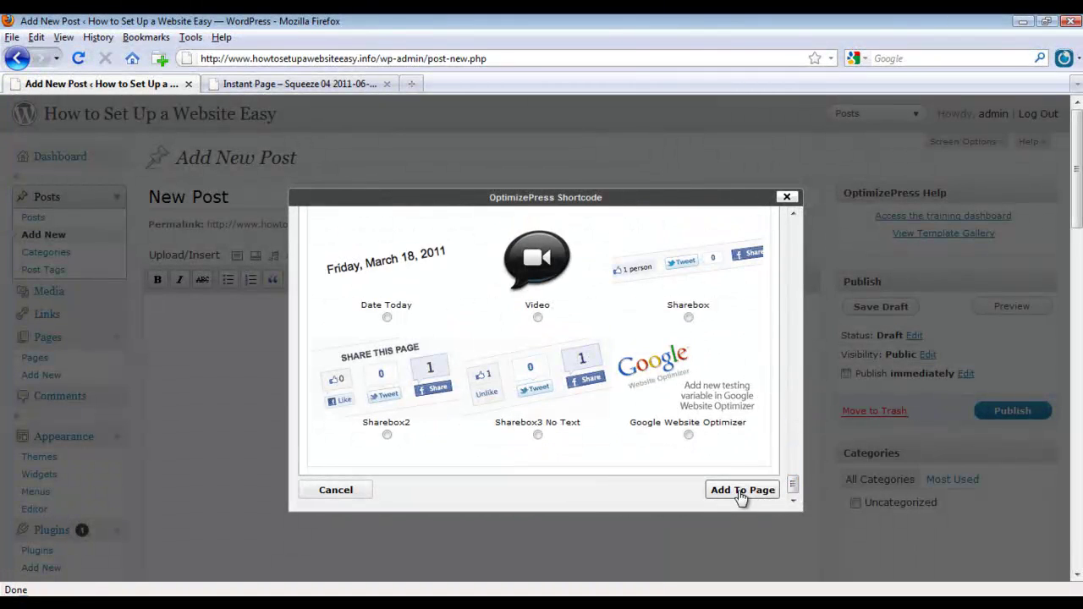
{"action": "left_click", "coordinate": [787, 197]}
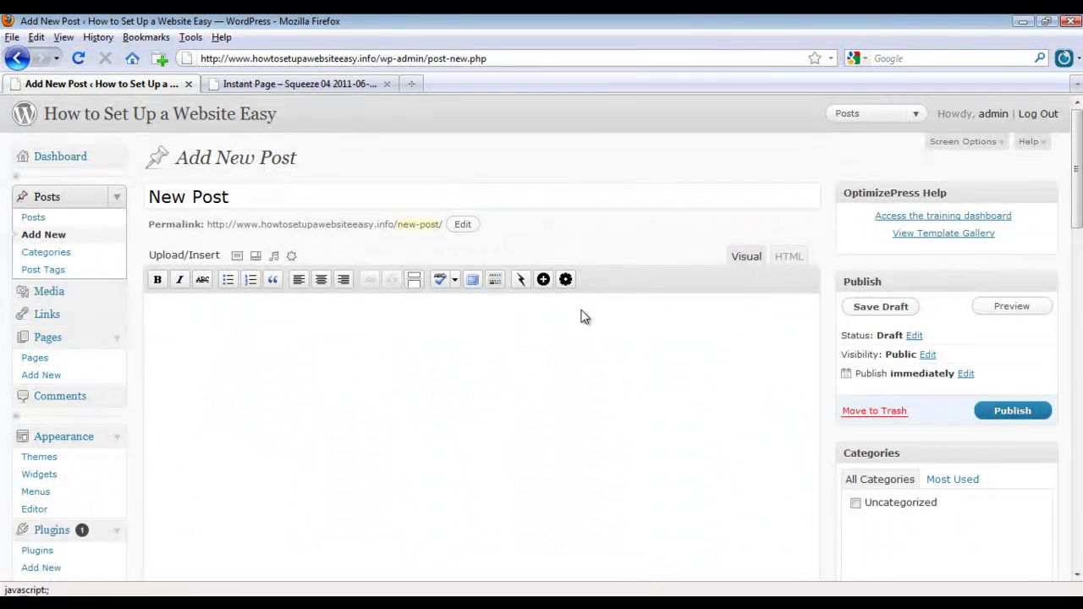
- Look through the OptimizePress button styles available for the post, such as Add To Cart, Download Now and Order Now
{"action": "left_click", "coordinate": [543, 279]}
{"action": "scroll", "coordinate": [761, 321], "scroll_direction": "down", "scroll_amount": 5}
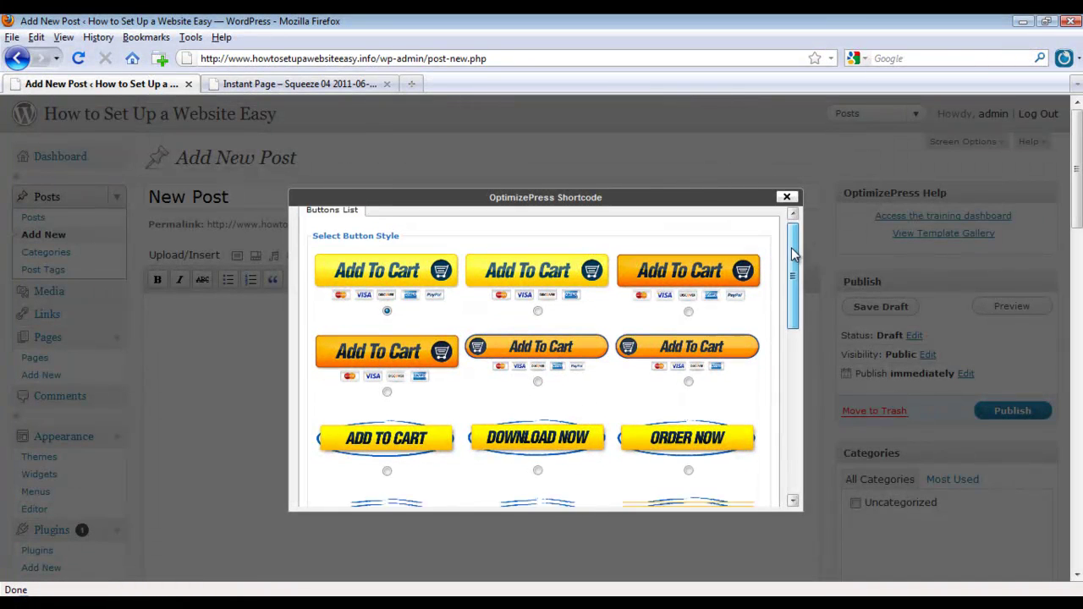
{"action": "left_click_drag", "start_coordinate": [794, 389], "coordinate": [790, 195]}
{"action": "left_click", "coordinate": [787, 198]}
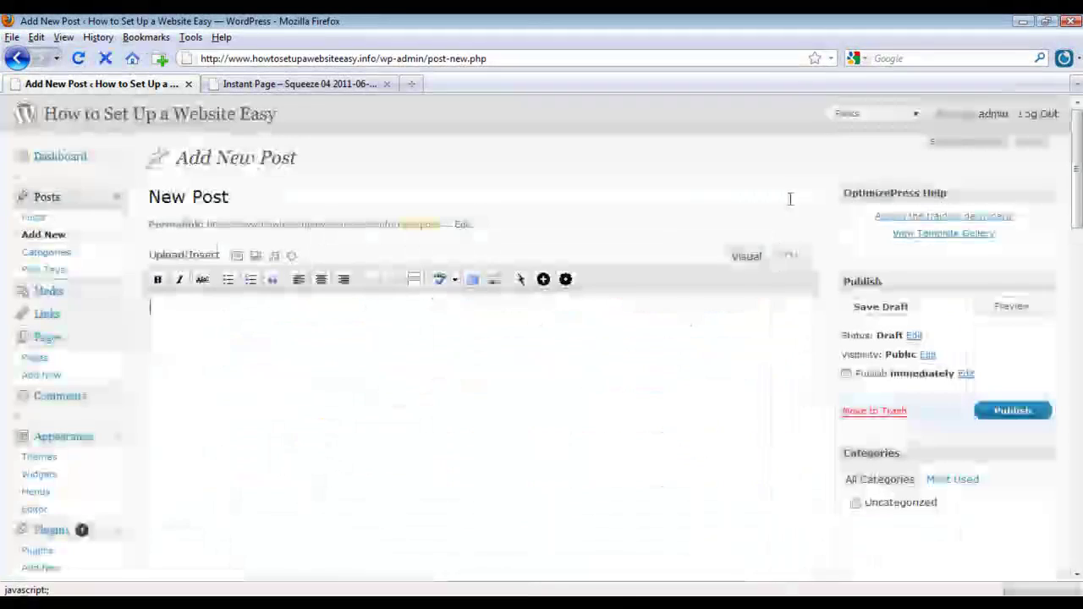
- Publish the post and check how it appears on its own page and on the reloaded live blog page
{"action": "left_click", "coordinate": [1013, 412]}
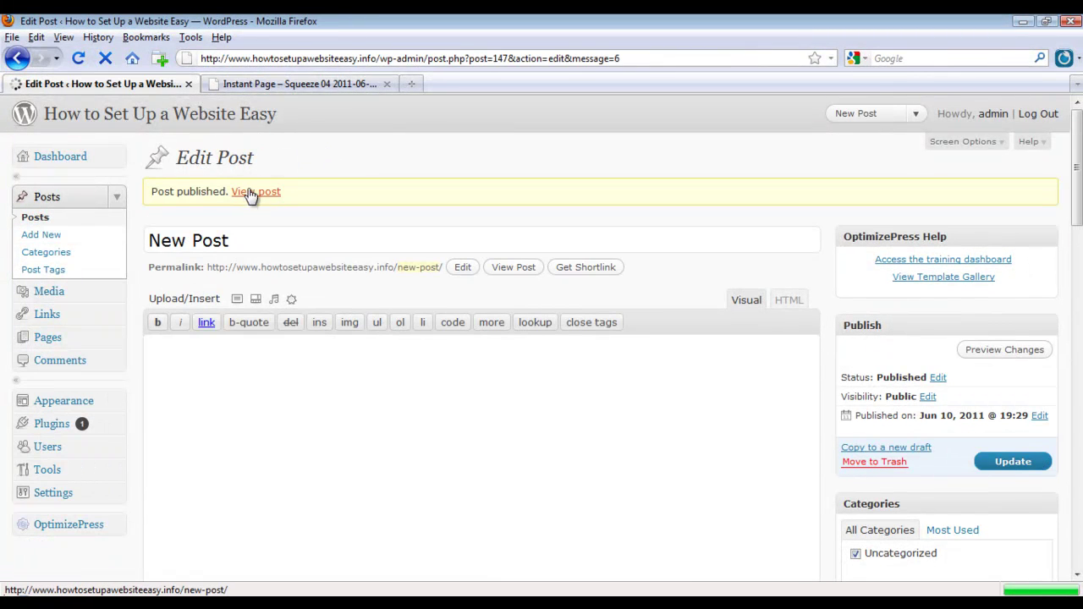
{"action": "left_click_drag", "start_coordinate": [247, 193], "coordinate": [290, 82]}
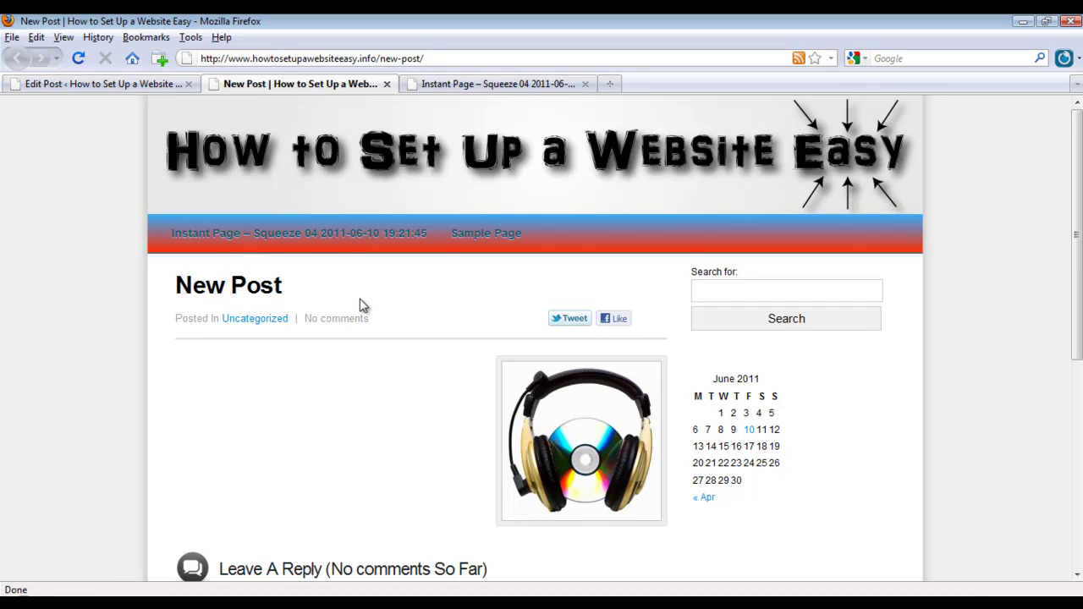
{"action": "left_click", "coordinate": [496, 84]}
{"action": "left_click", "coordinate": [77, 60]}
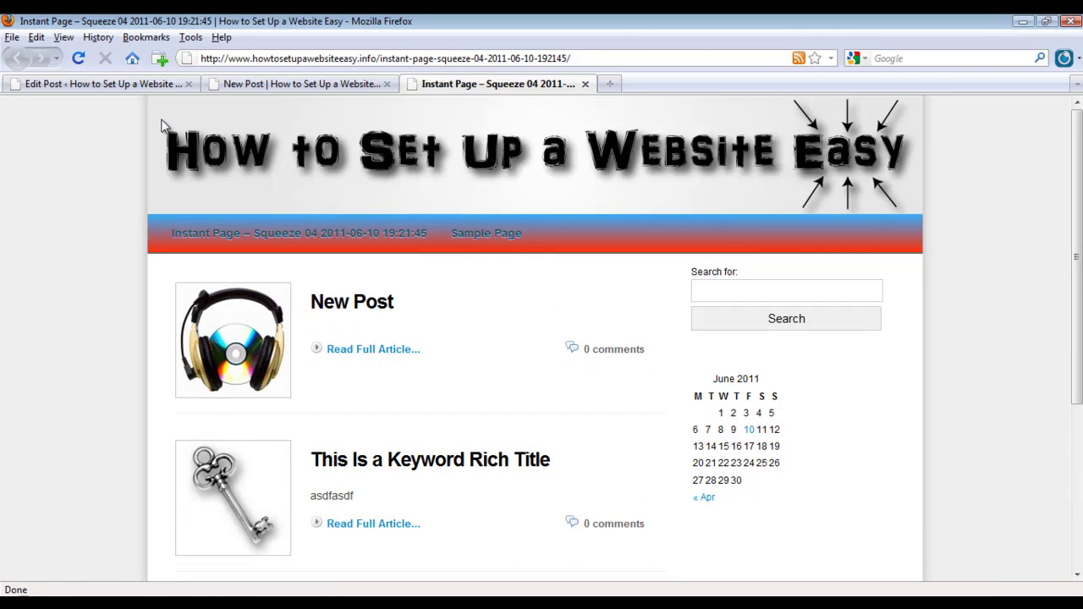
{"action": "left_click", "coordinate": [291, 85]}
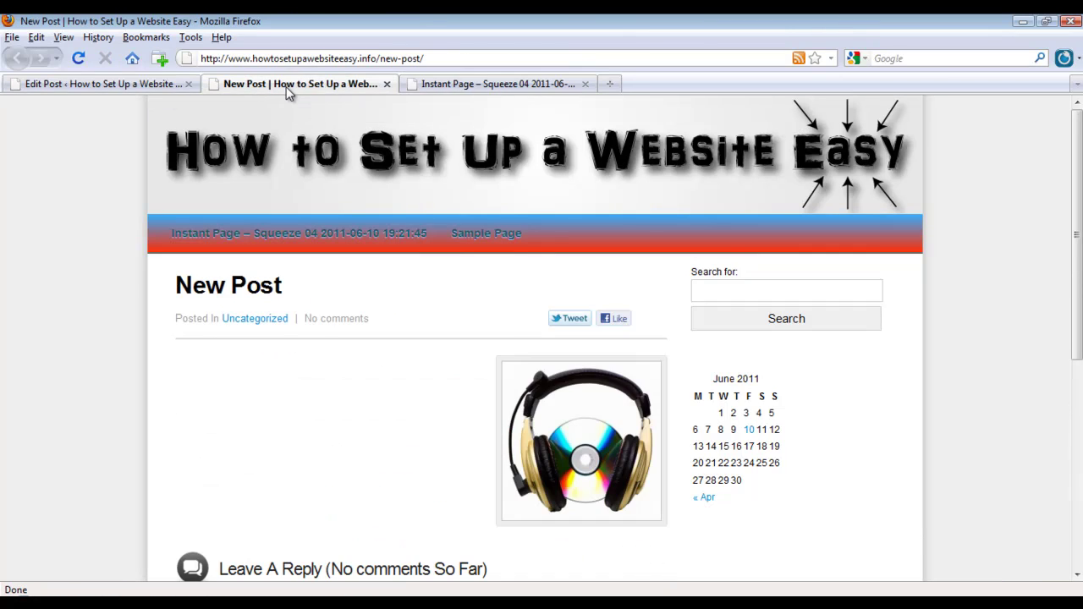
{"action": "left_click", "coordinate": [406, 84]}
{"action": "left_click", "coordinate": [96, 84]}
{"action": "scroll", "coordinate": [25, 432], "scroll_direction": "down", "scroll_amount": 10}
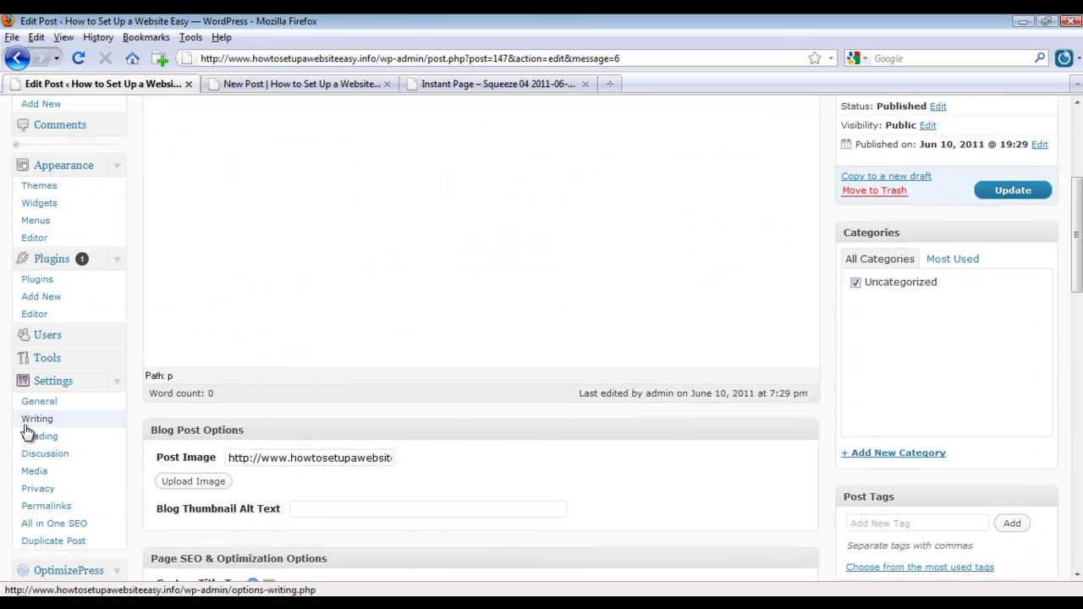
{"action": "left_click", "coordinate": [42, 436]}
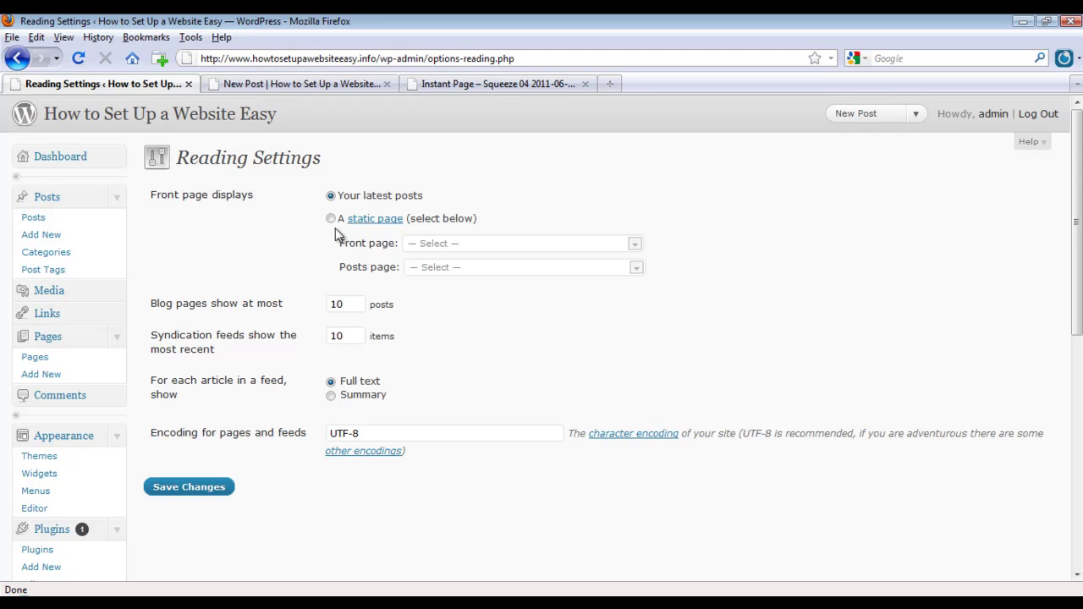
{"action": "left_click", "coordinate": [330, 218]}
{"action": "left_click", "coordinate": [452, 244]}
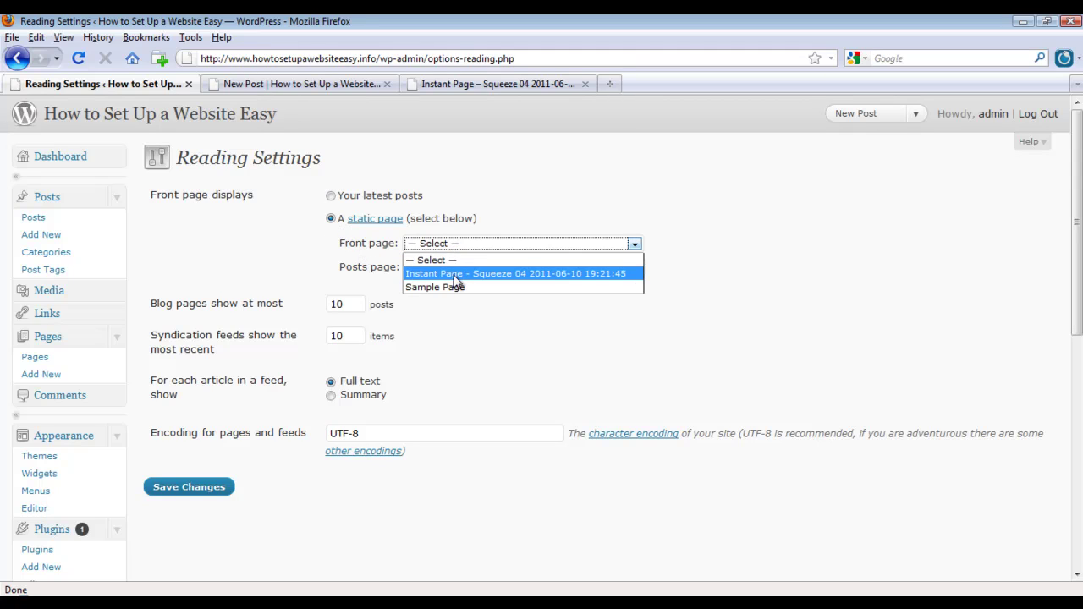
{"action": "left_click", "coordinate": [454, 273]}
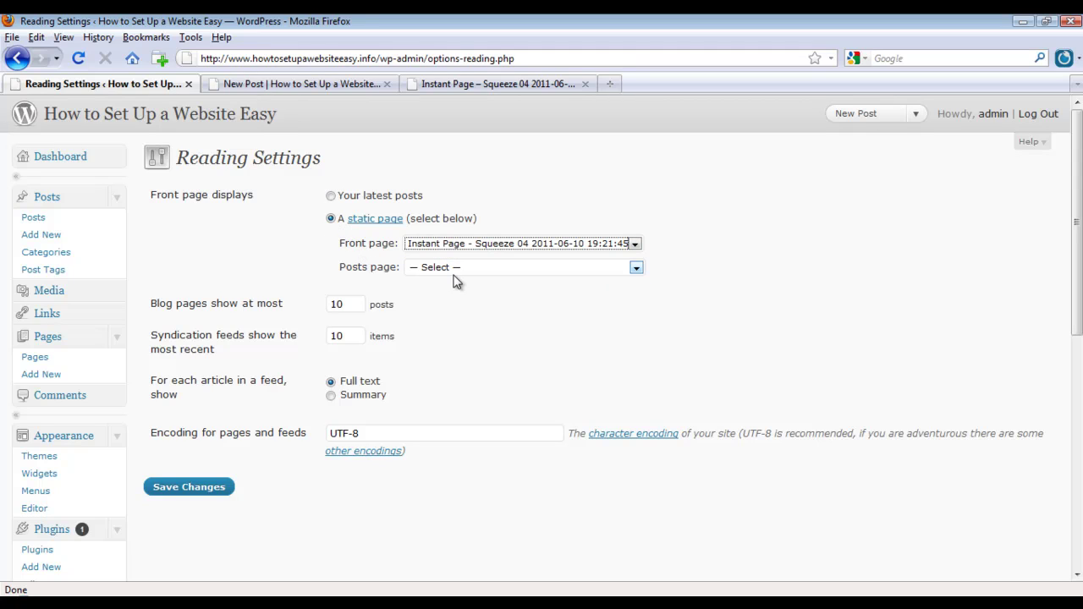
{"action": "left_click", "coordinate": [190, 488]}
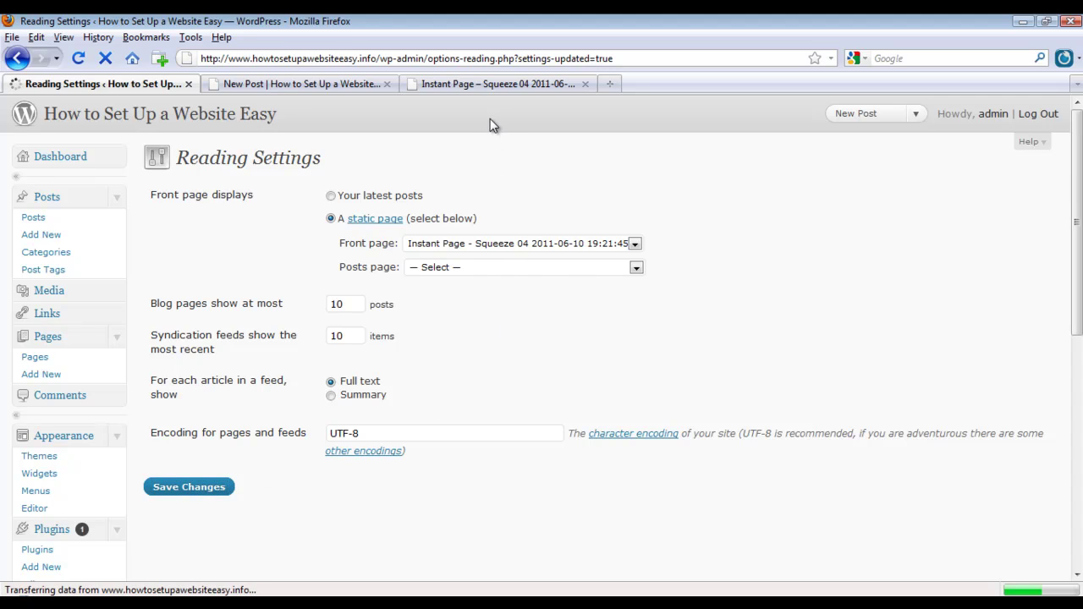
{"action": "middle_click", "coordinate": [171, 117]}
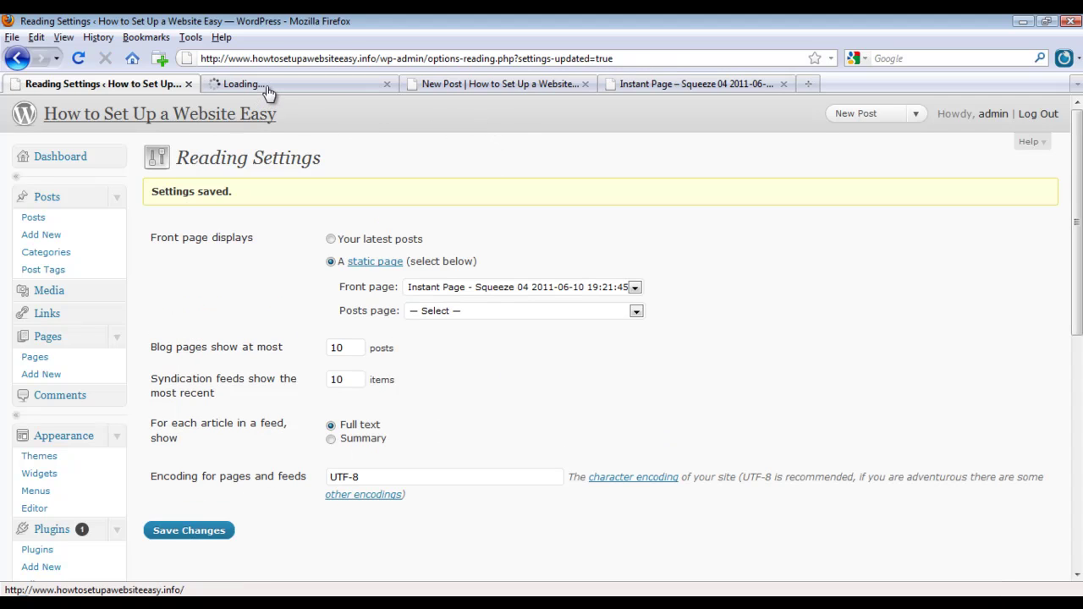
{"action": "left_click", "coordinate": [265, 87]}
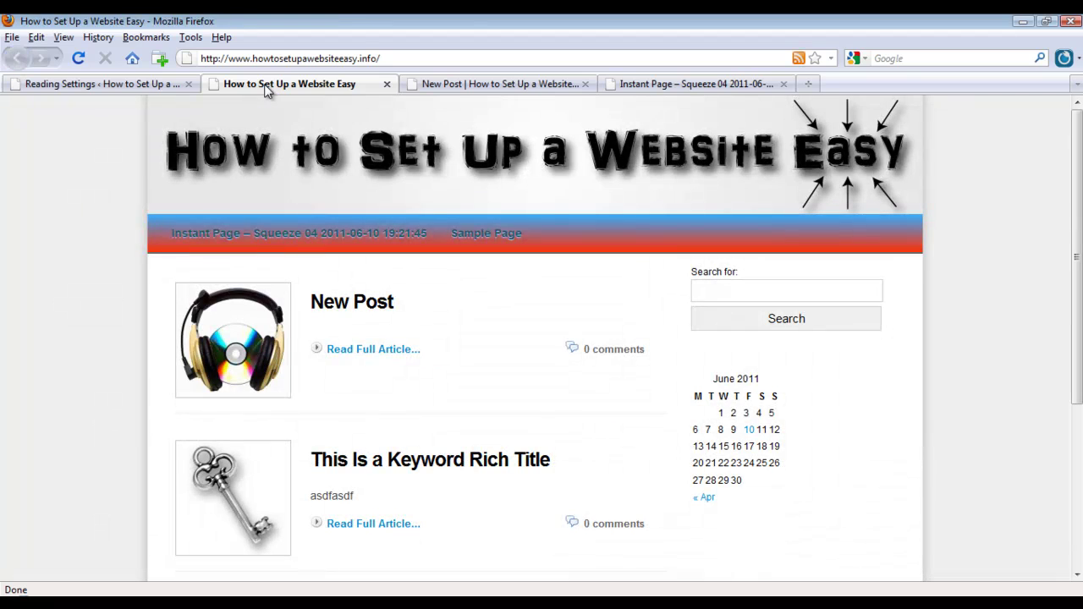